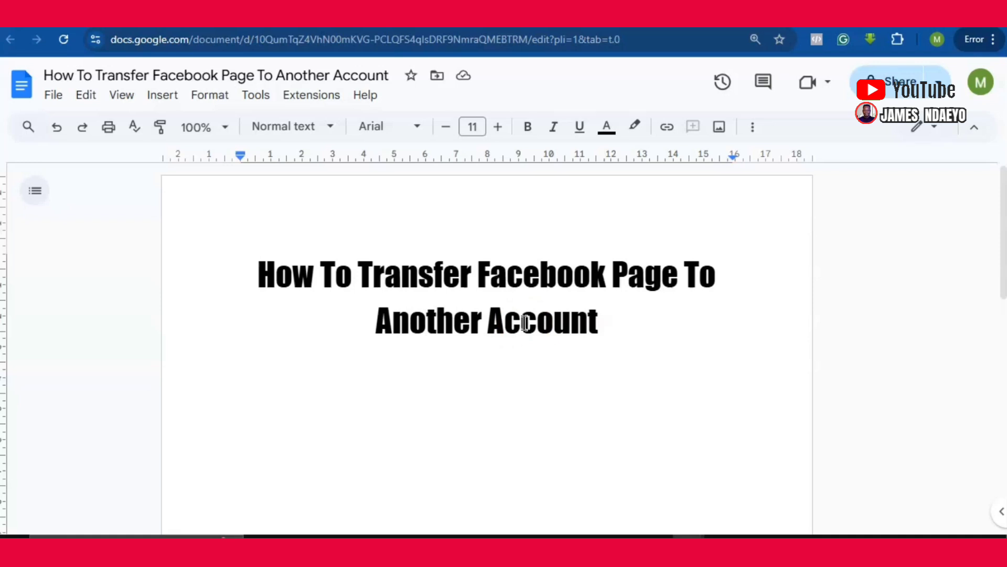
- Switch to the Chrome window with the empty new tab and open Facebook from its shortcuts
left_click(519, 325)
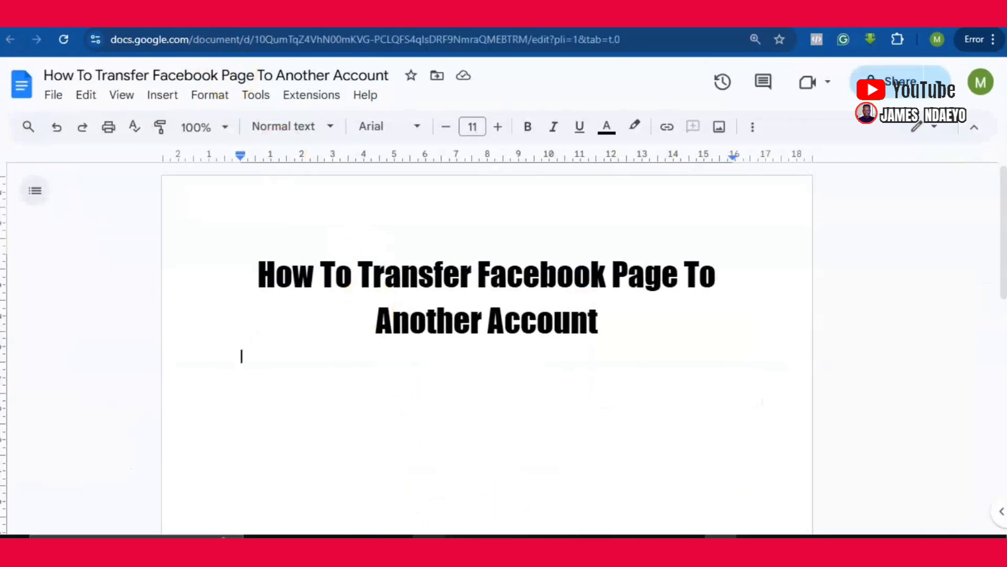
mouse_move(395, 536)
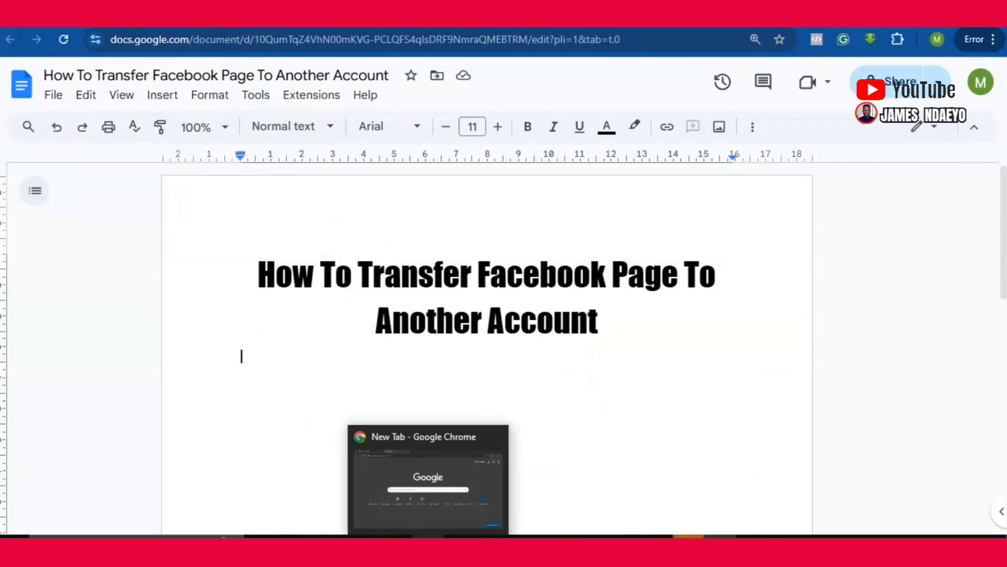
left_click(427, 477)
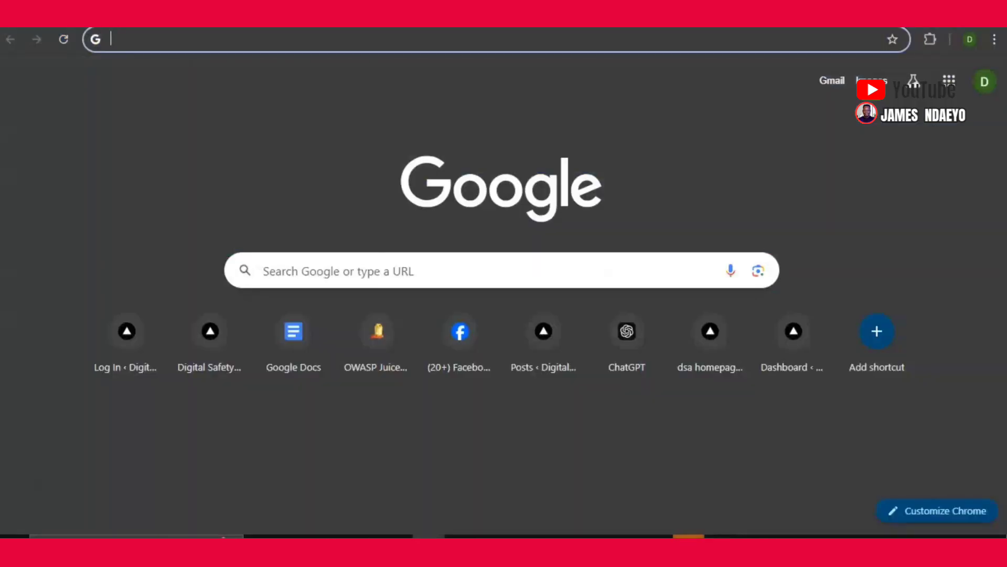
left_click(475, 348)
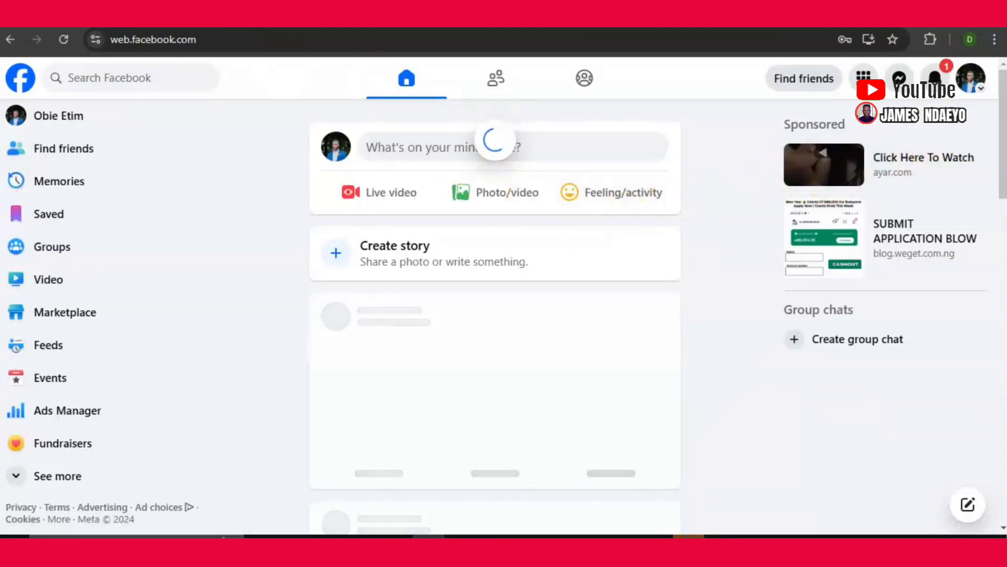
- Open the Pages section of Facebook for the signed-in account
left_click(964, 85)
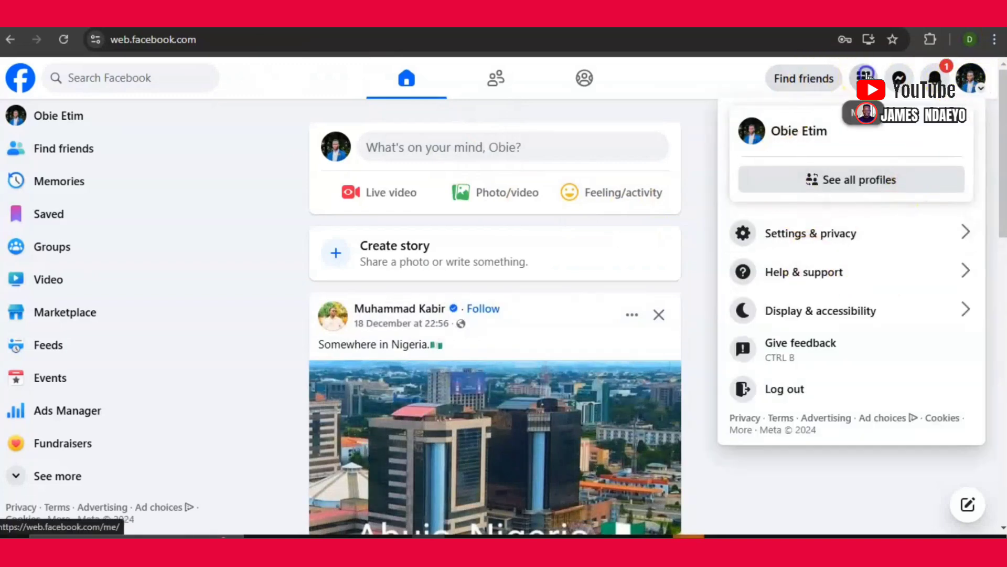
left_click(863, 77)
scroll(656, 344, "down", 1)
scroll(656, 343, "down", 3)
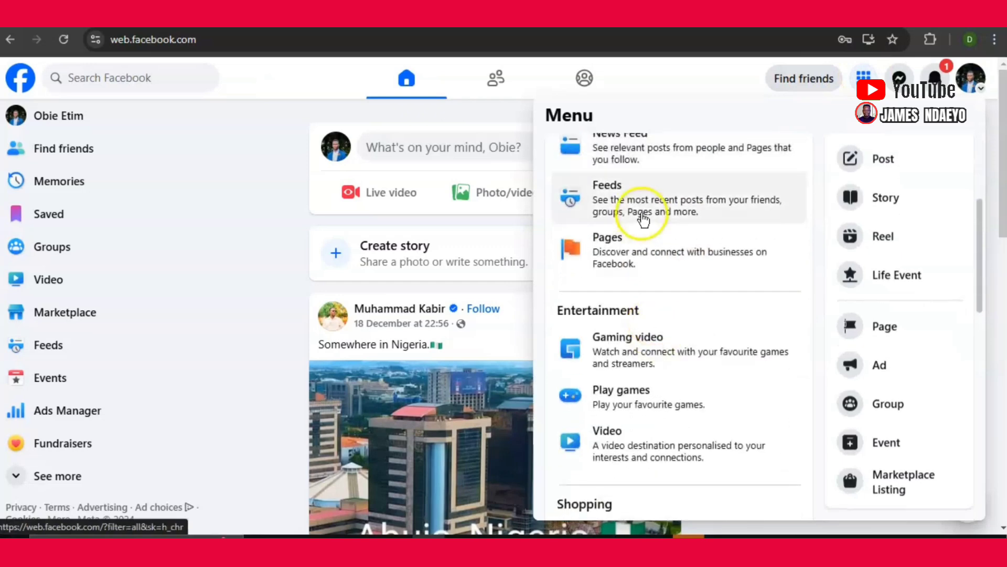
left_click(625, 263)
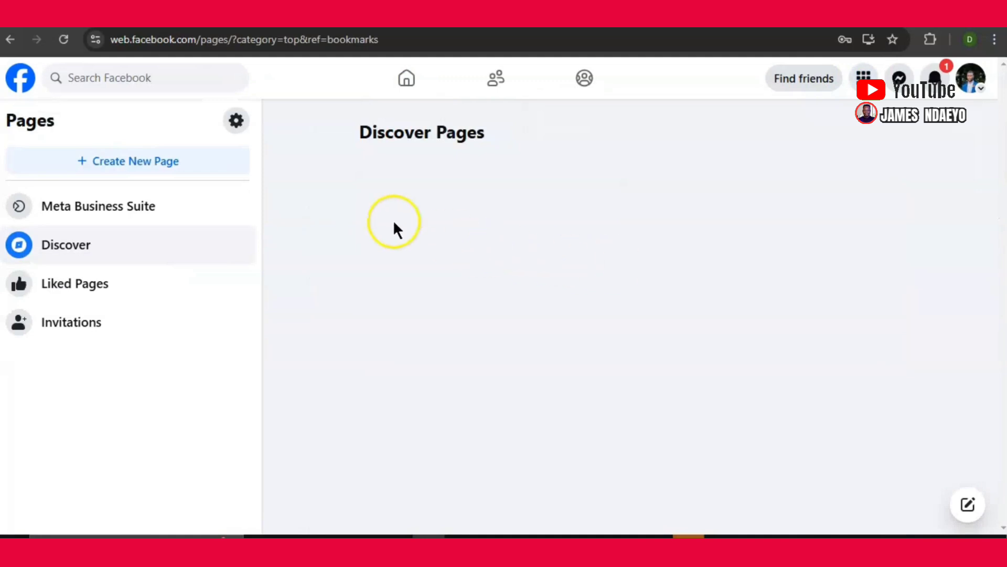
- Start creating a new Facebook Page and enter HERBAL STORE as its page name
left_click(179, 159)
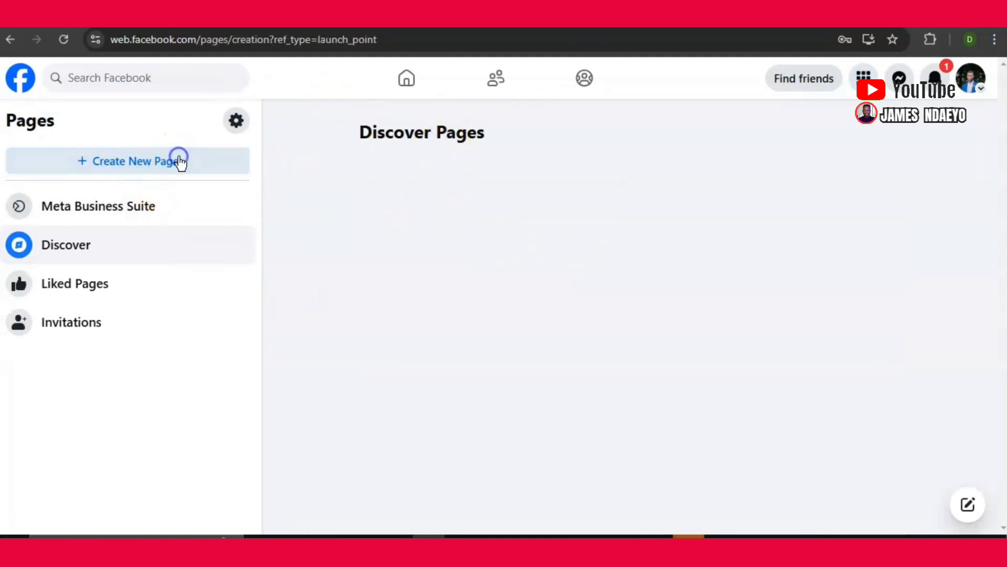
left_click(135, 220)
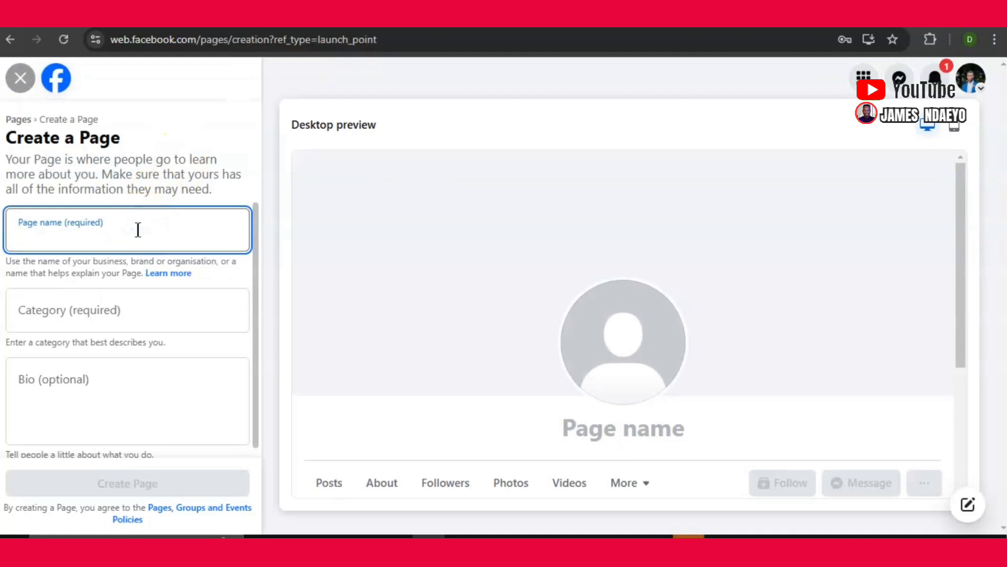
type("H")
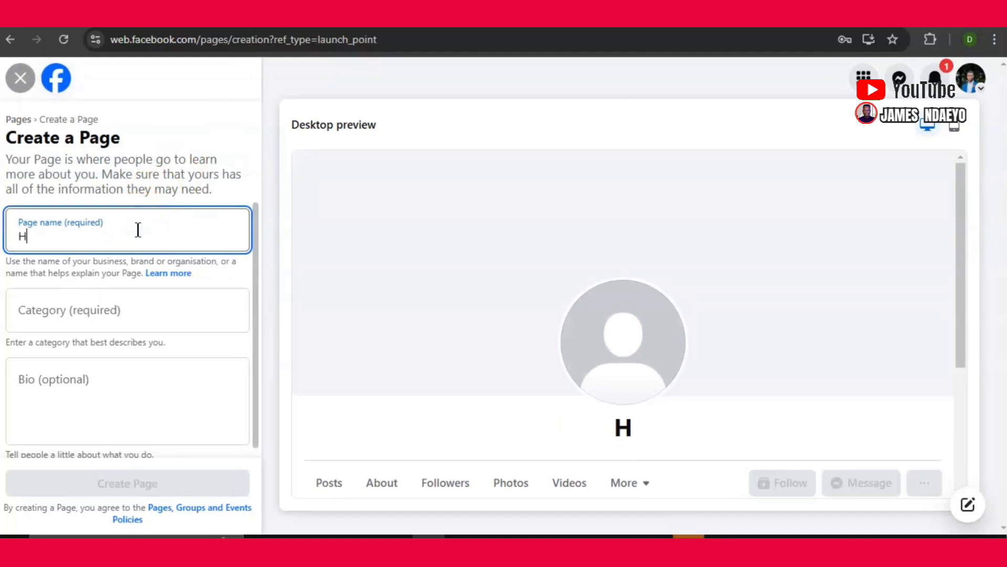
type("ERBAL")
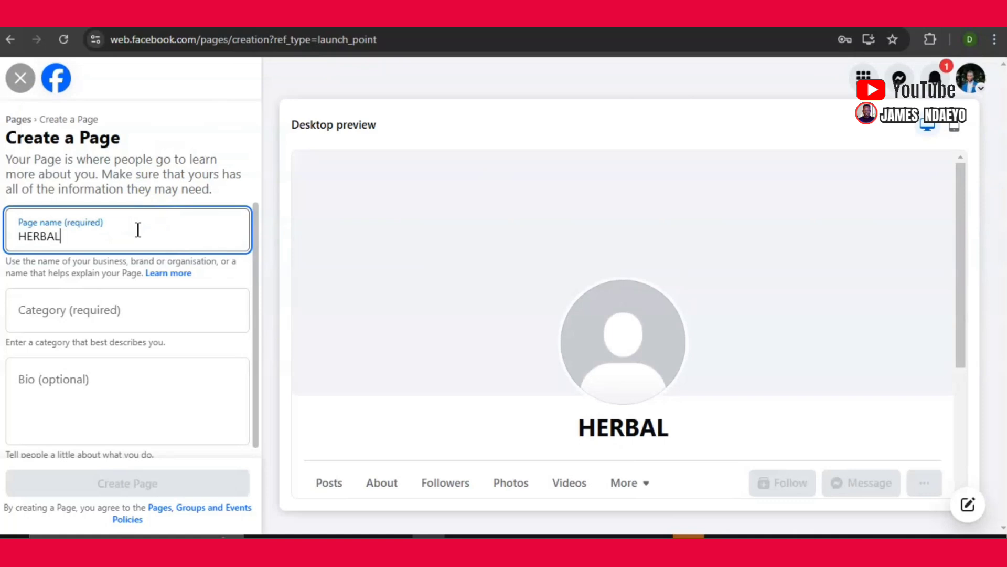
type(" PRO")
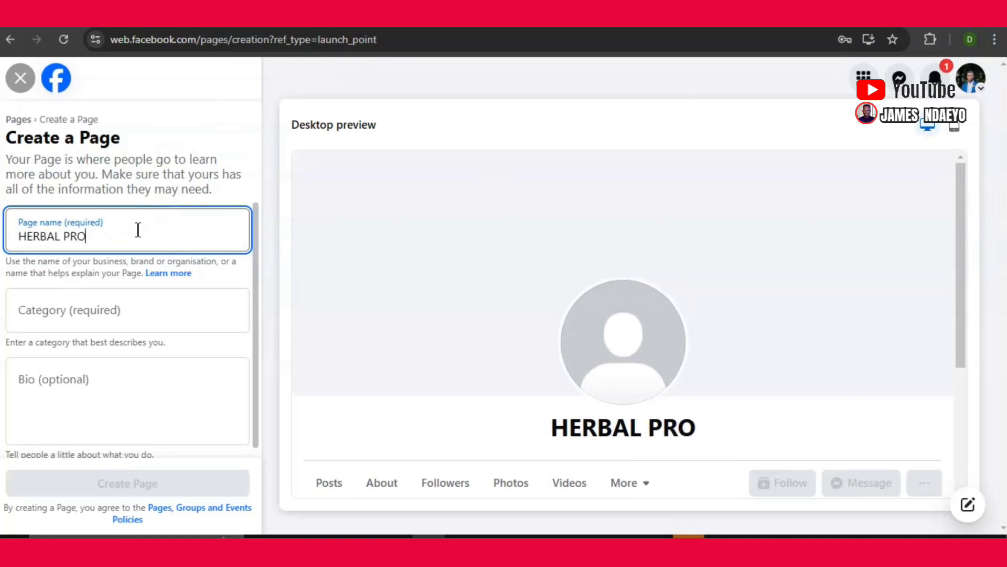
key("BackSpace")
key("BackSpace")
key("BackSpace")
type("STORE")
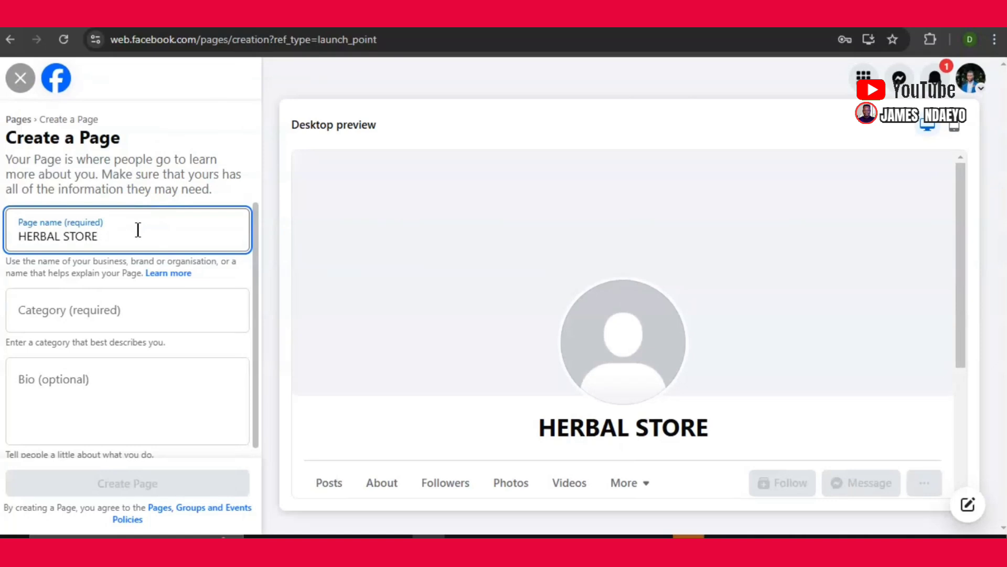
- Set the new Page's category to Supermarket/convenience store and rewrite its name as "Herbal store"
left_click(101, 312)
type("SU")
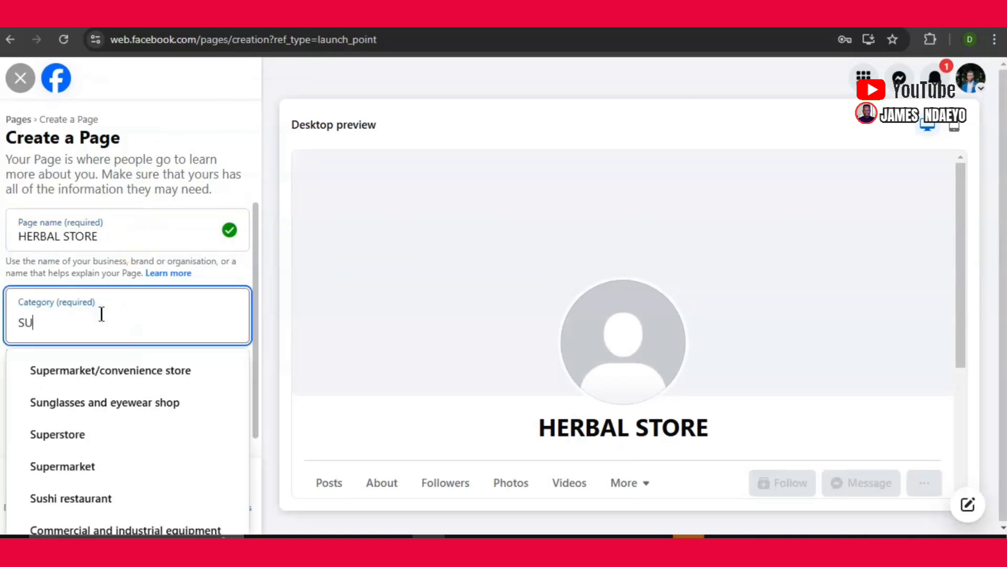
key("BackSpace")
type("u")
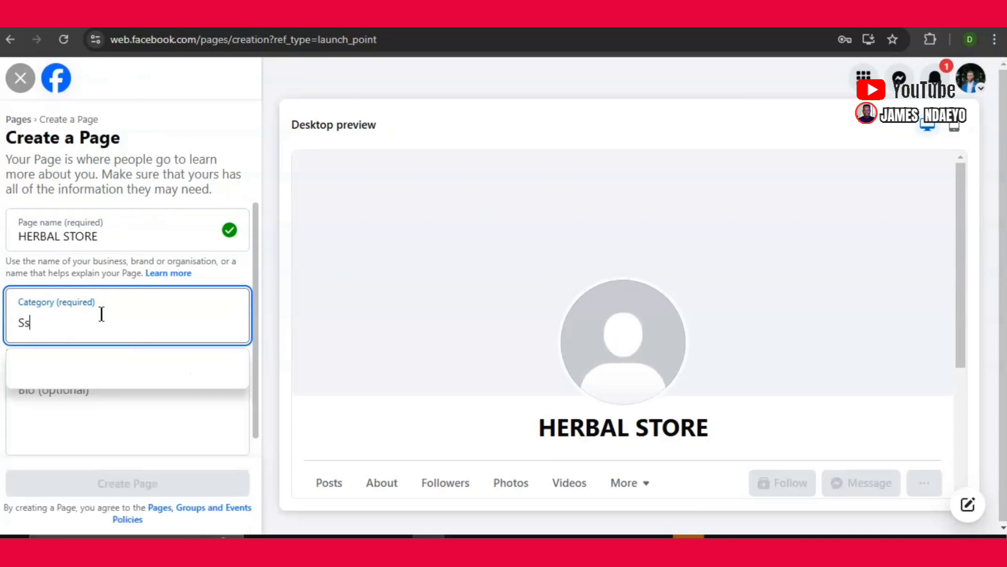
type("p")
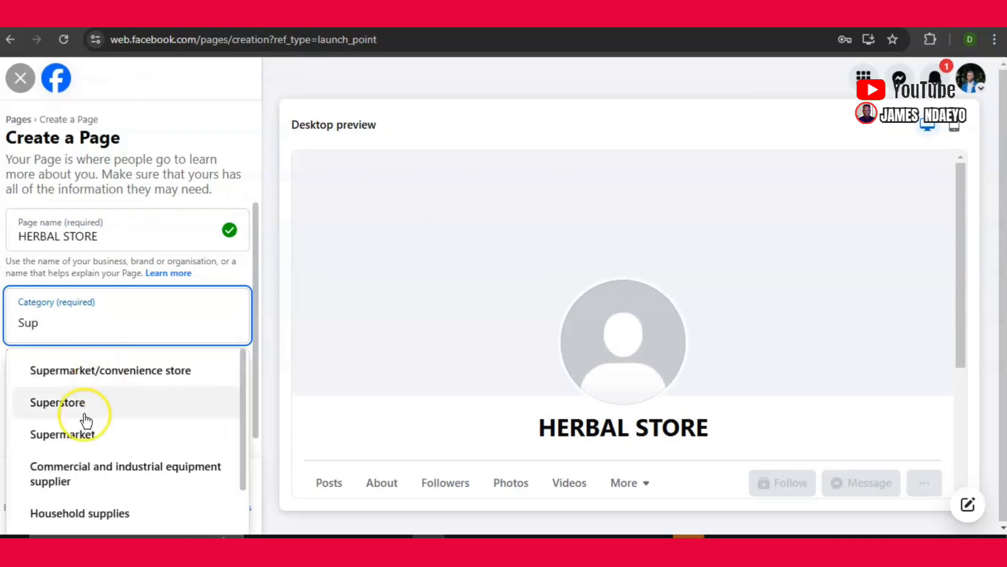
left_click(96, 366)
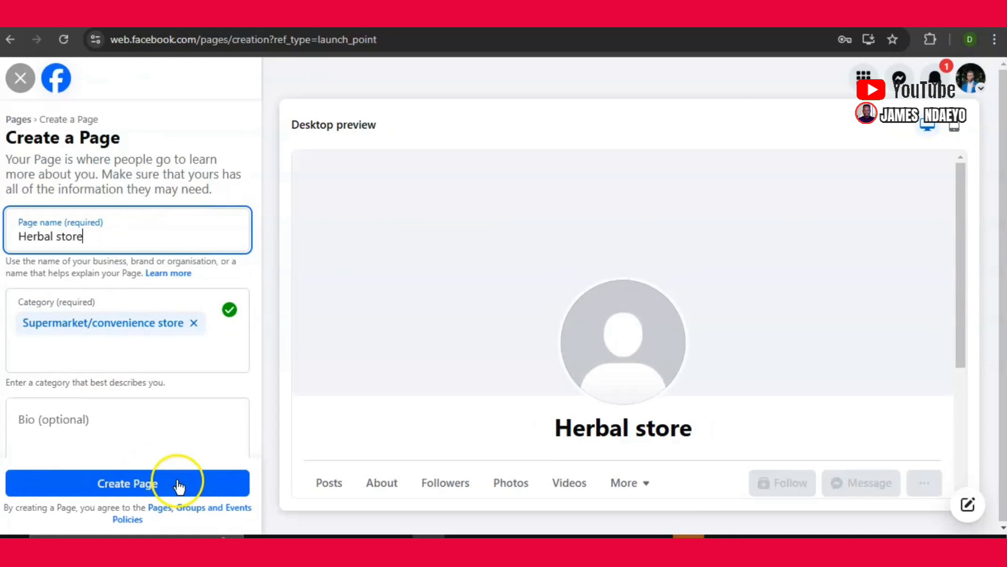
scroll(157, 432, "down", 1)
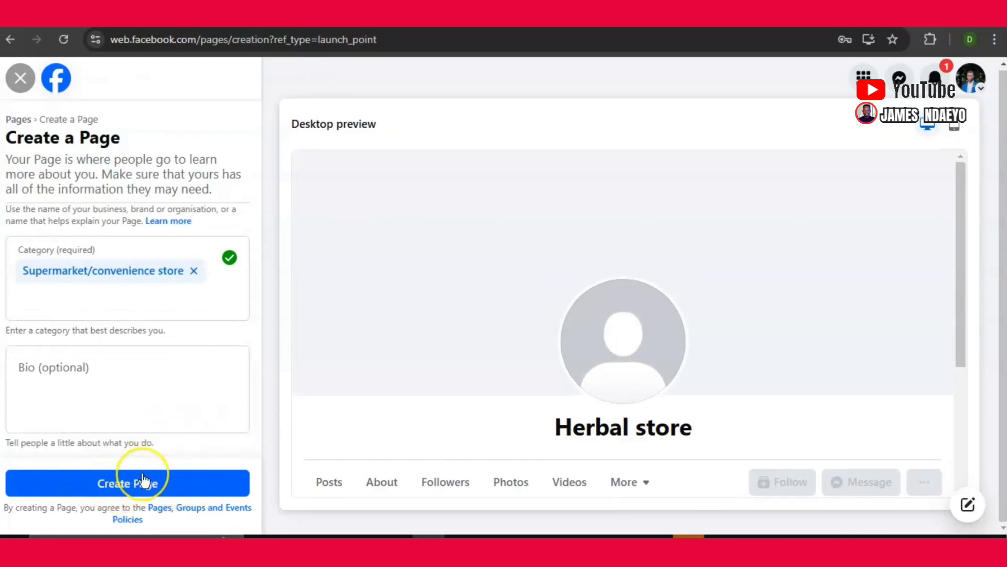
left_click(142, 481)
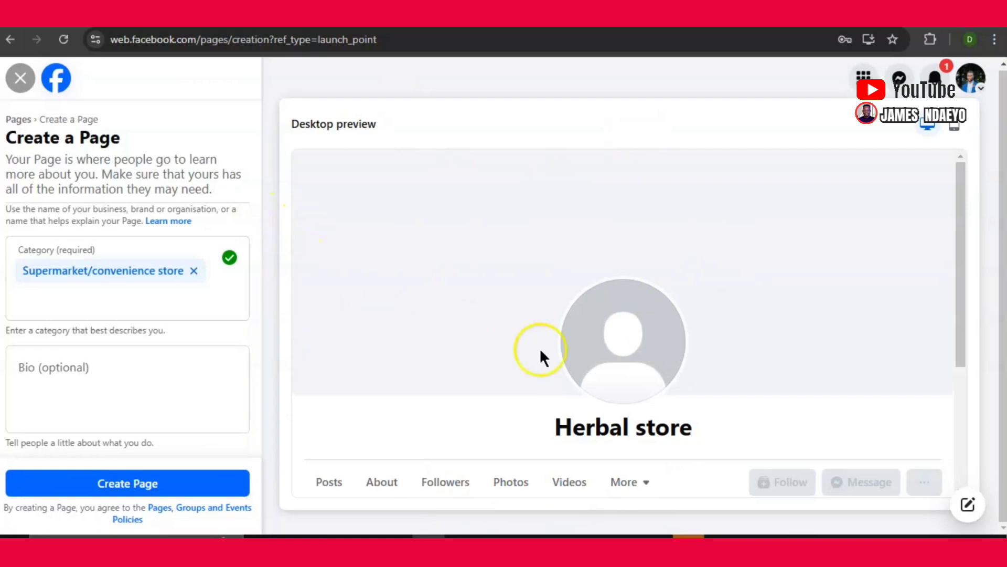
- Switch to the browser window with the other Facebook account and change the active profile to General Store Ng
mouse_move(396, 540)
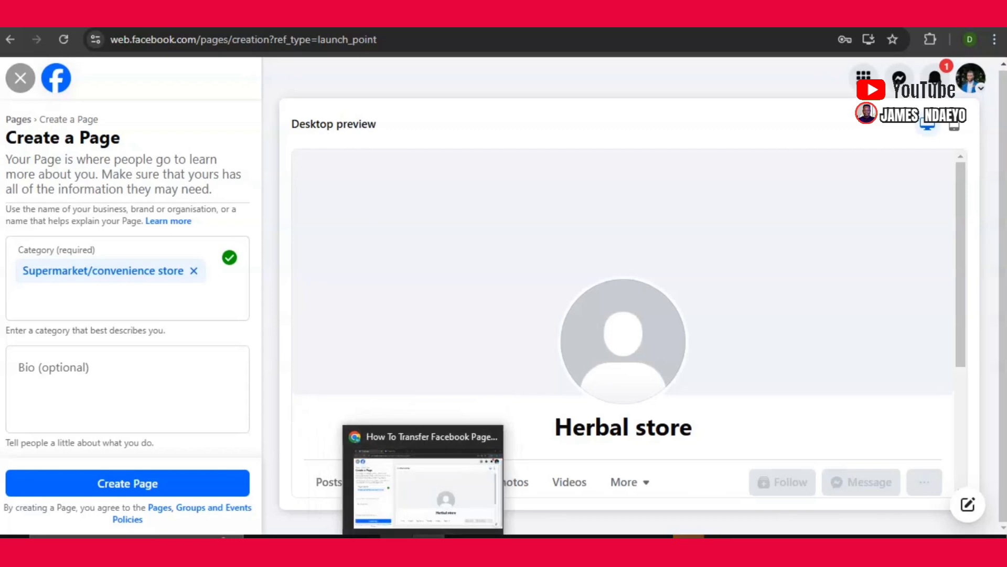
left_click(394, 504)
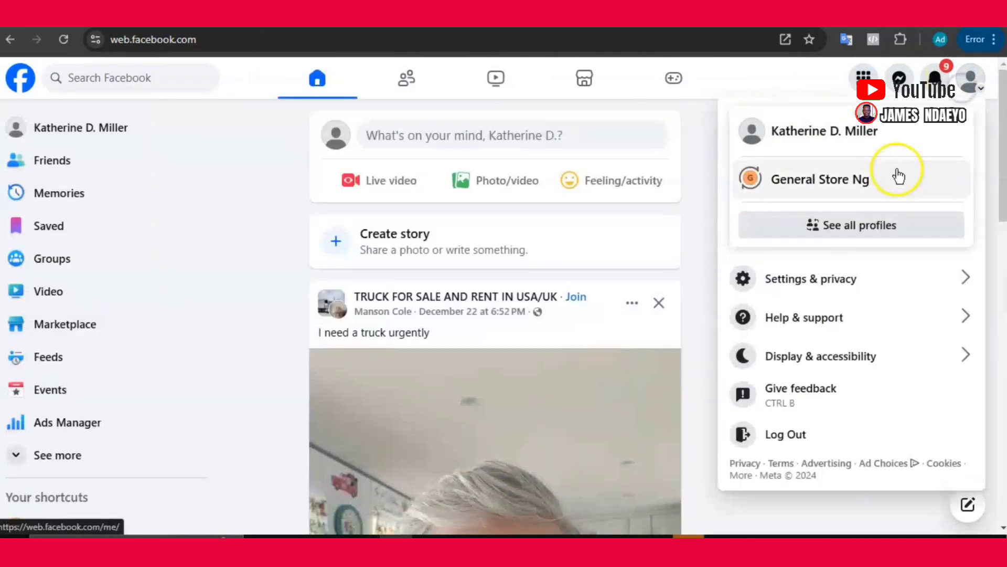
left_click(855, 223)
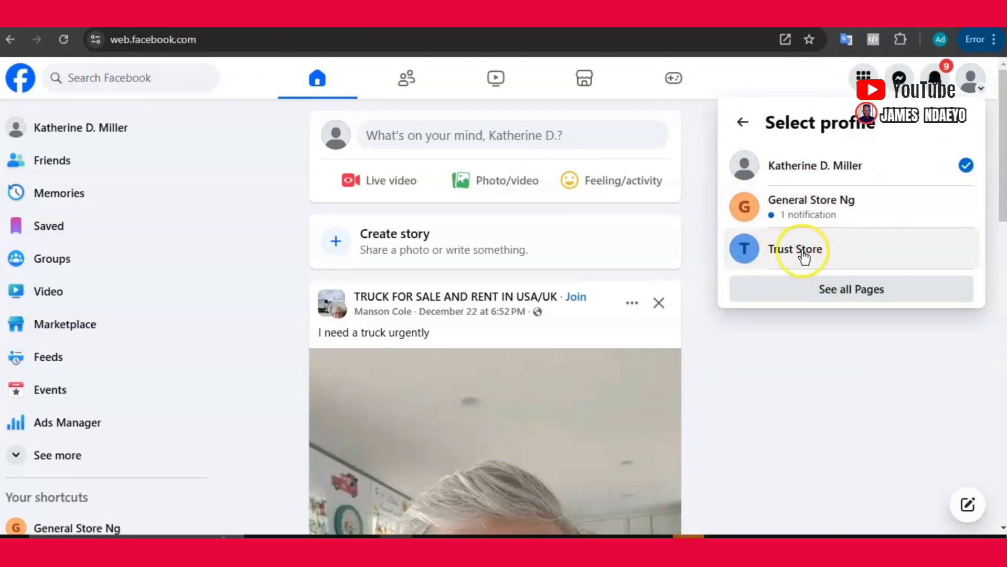
left_click(795, 206)
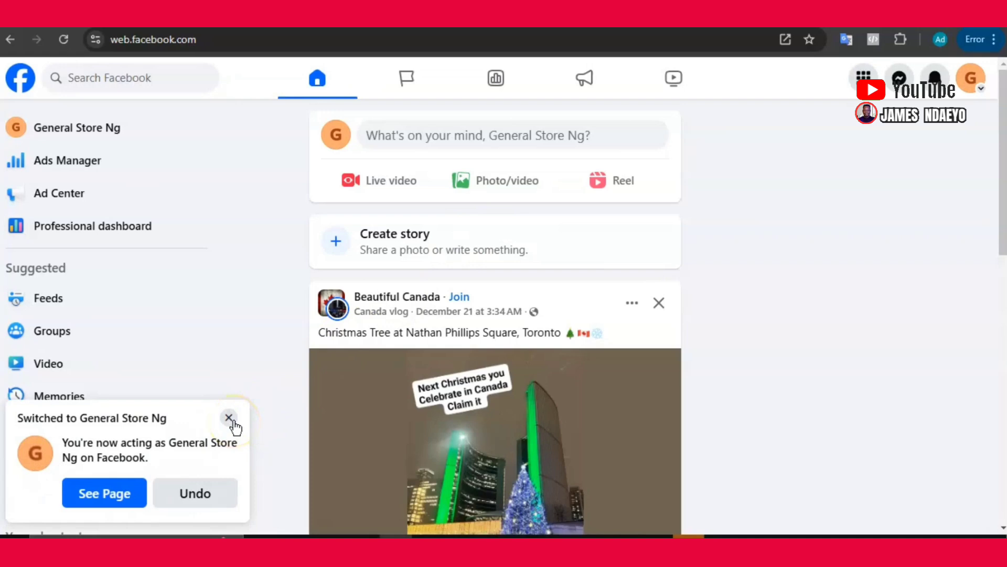
- Open the General Store Ng Page and accept the welcome dialog with both profile features left on
left_click(971, 77)
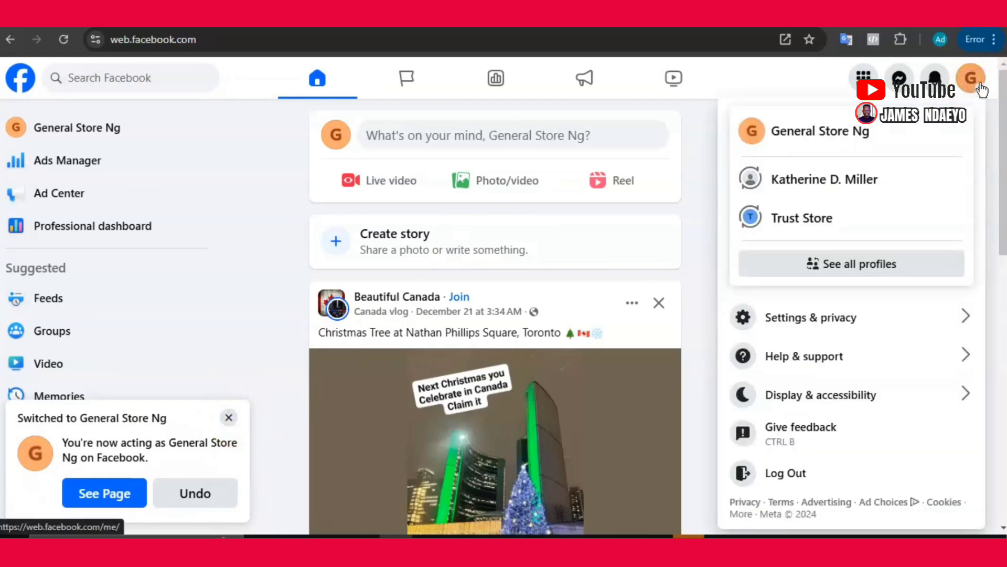
left_click(854, 267)
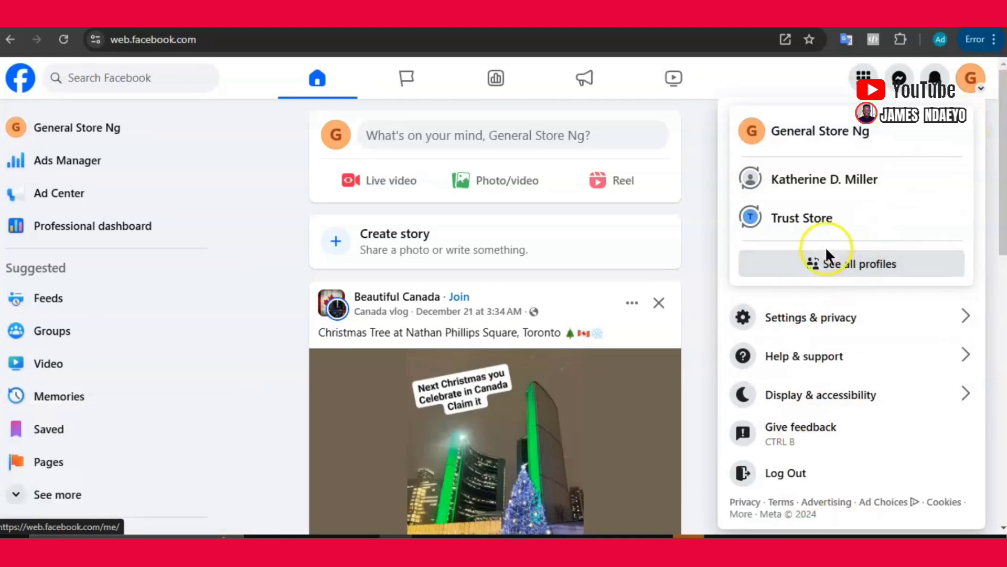
left_click(817, 135)
left_click(820, 139)
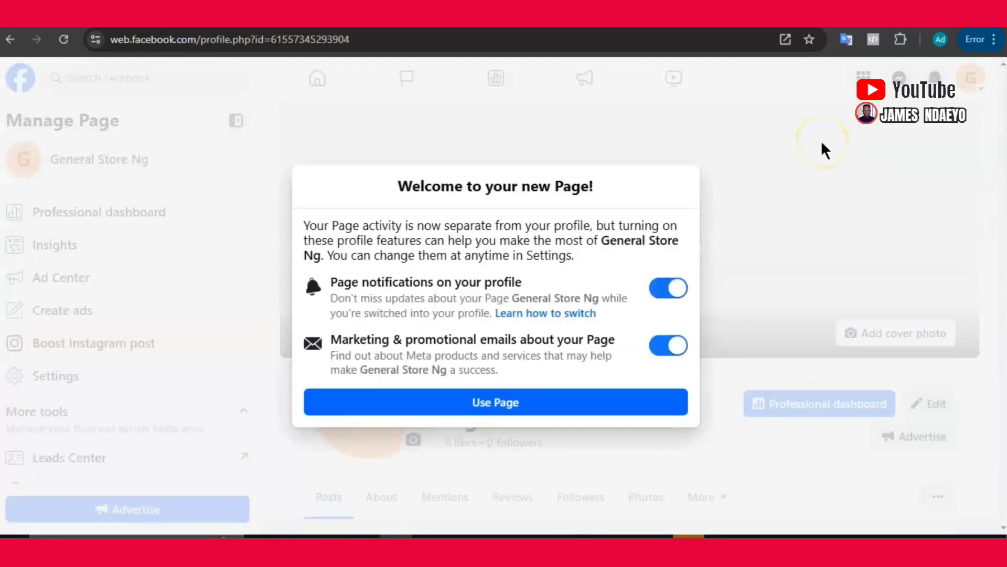
left_click(556, 399)
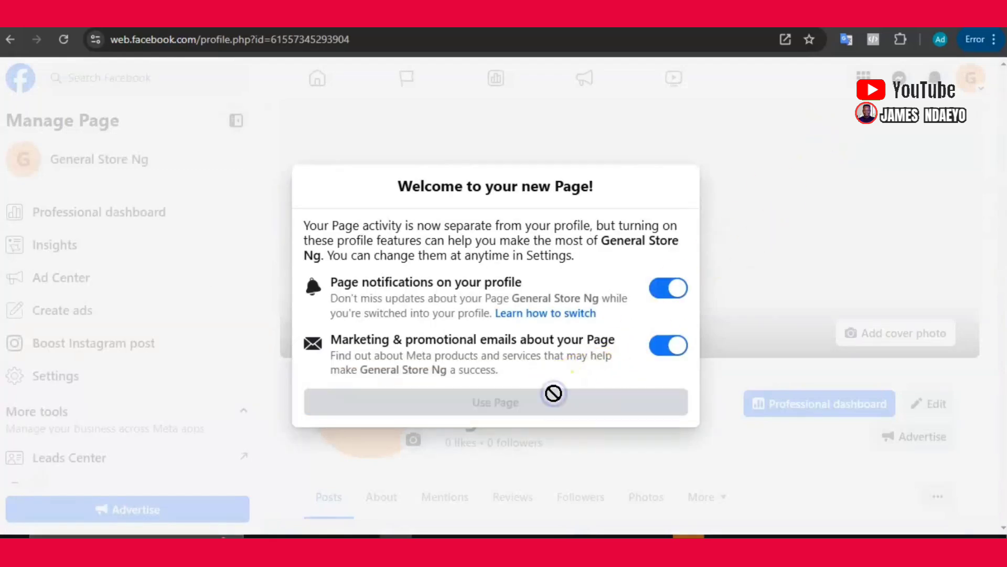
- Switch from General Store Ng back to the account's personal profile and look over its profile page
left_click(979, 85)
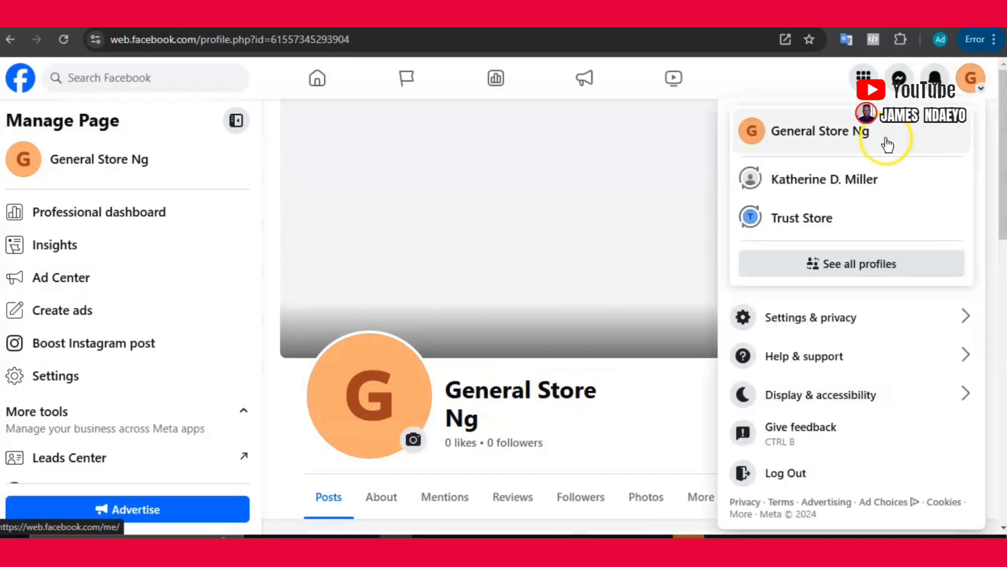
left_click(844, 181)
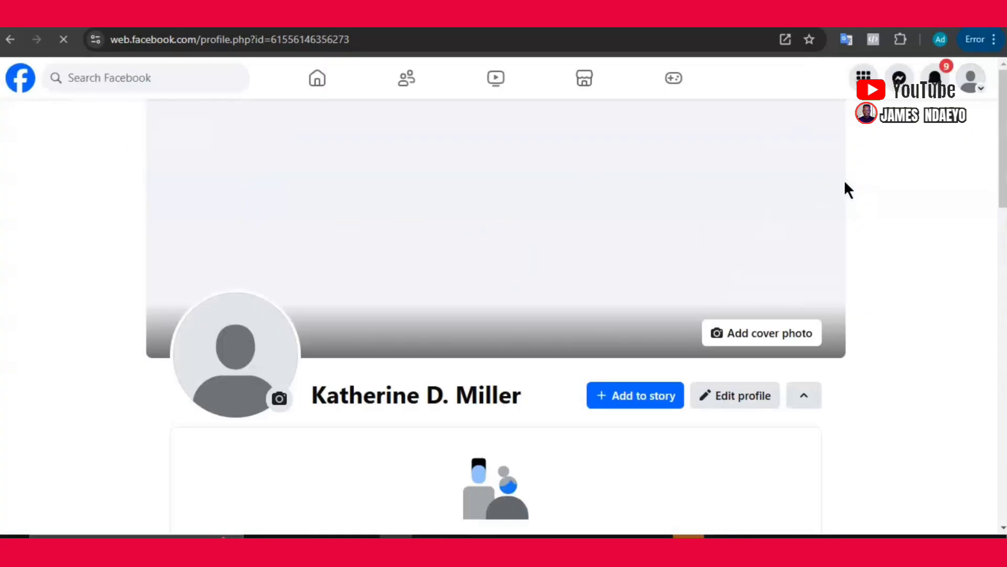
scroll(846, 188, "down", 3)
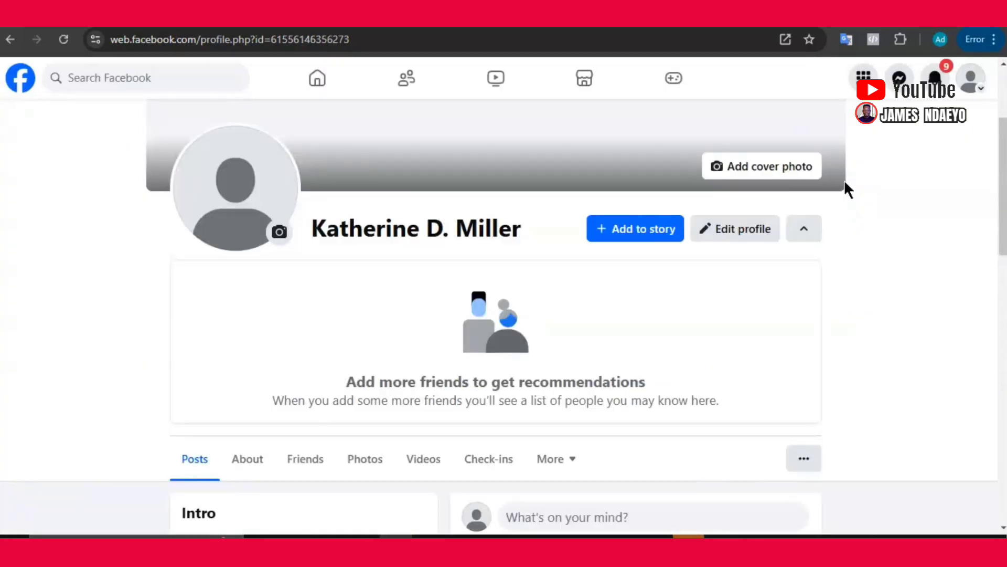
scroll(456, 218, "down", 6)
scroll(460, 233, "up", 8)
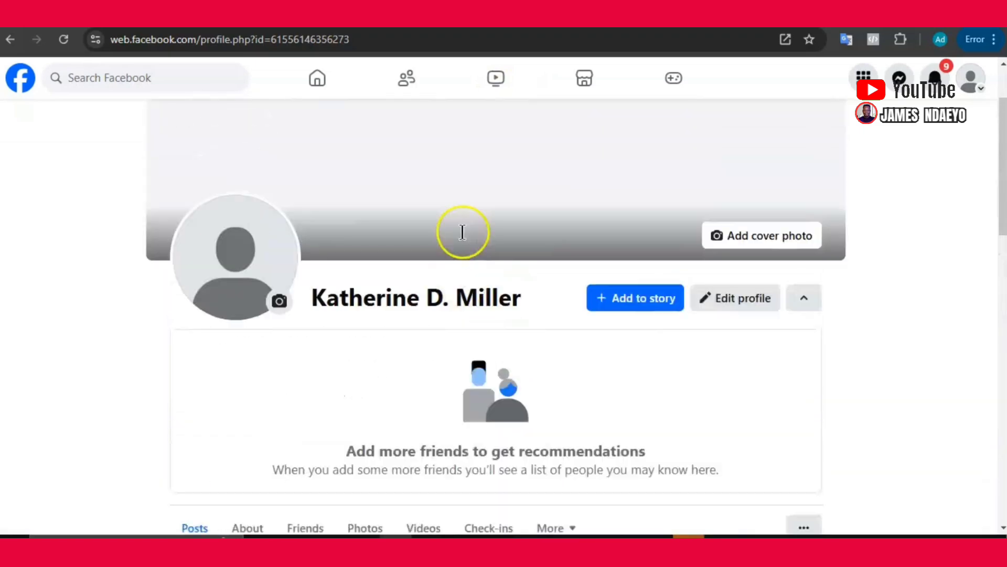
scroll(474, 262, "down", 3)
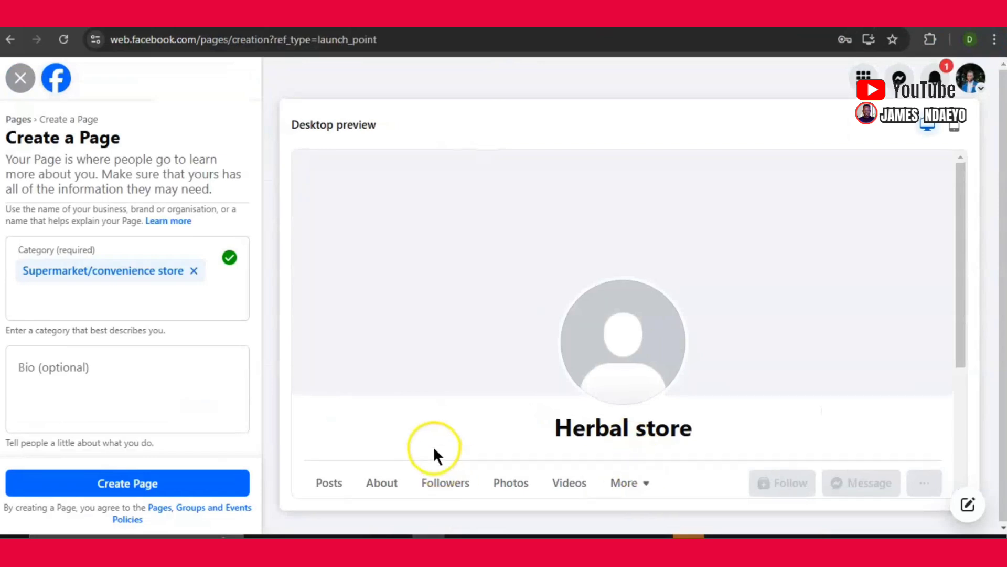
- Return to the window with the unfinished Herbal store Page, close the creation form and discard its changes
scroll(530, 431, "down", 3)
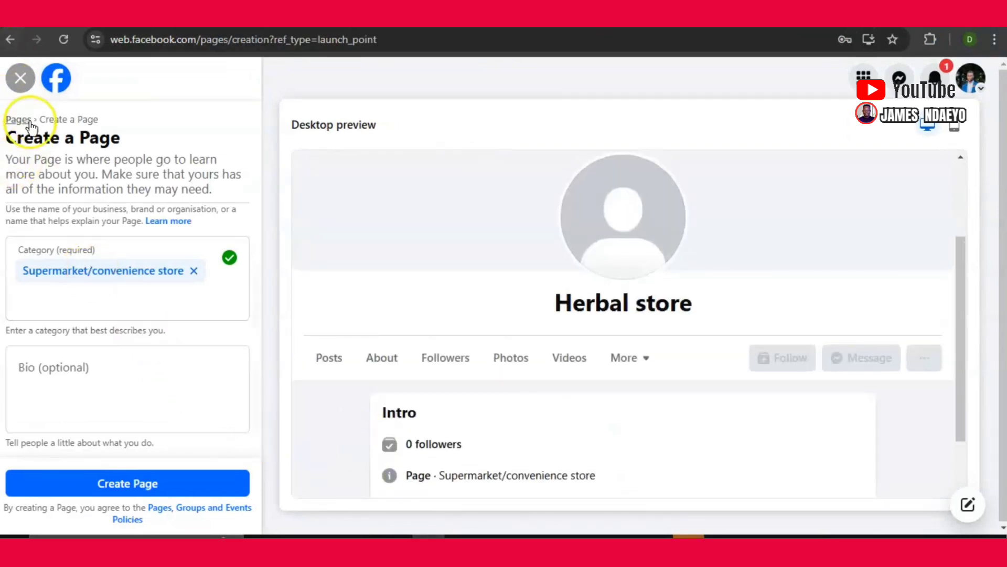
left_click(20, 79)
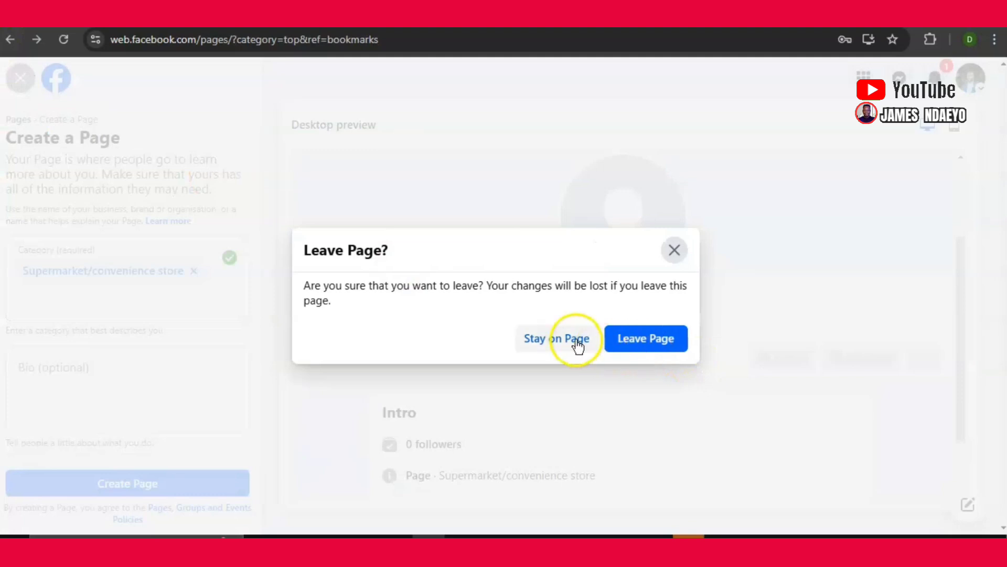
left_click(651, 348)
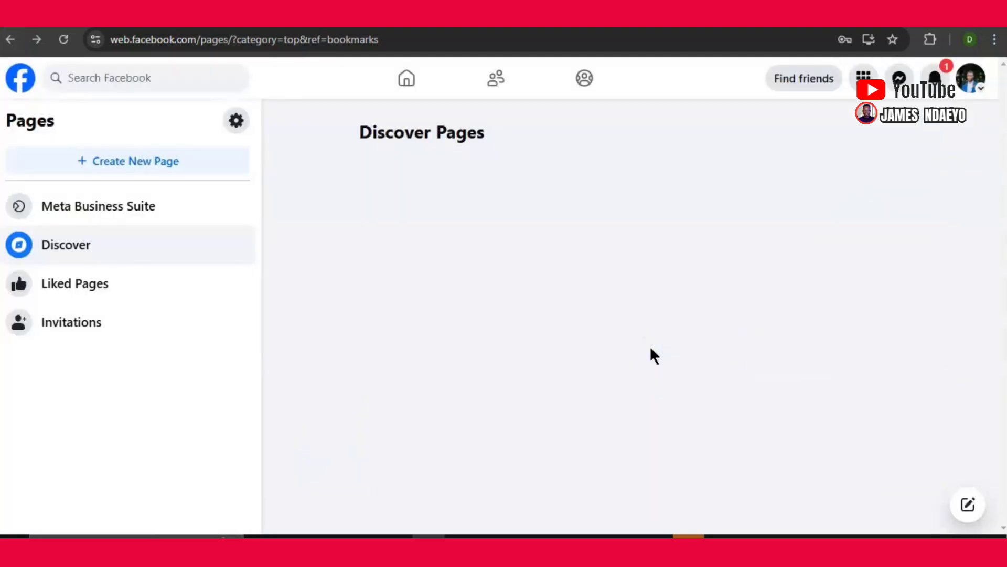
- Open the second account's own profile page and look over its cover photo, intro and posts
left_click(970, 78)
left_click(874, 127)
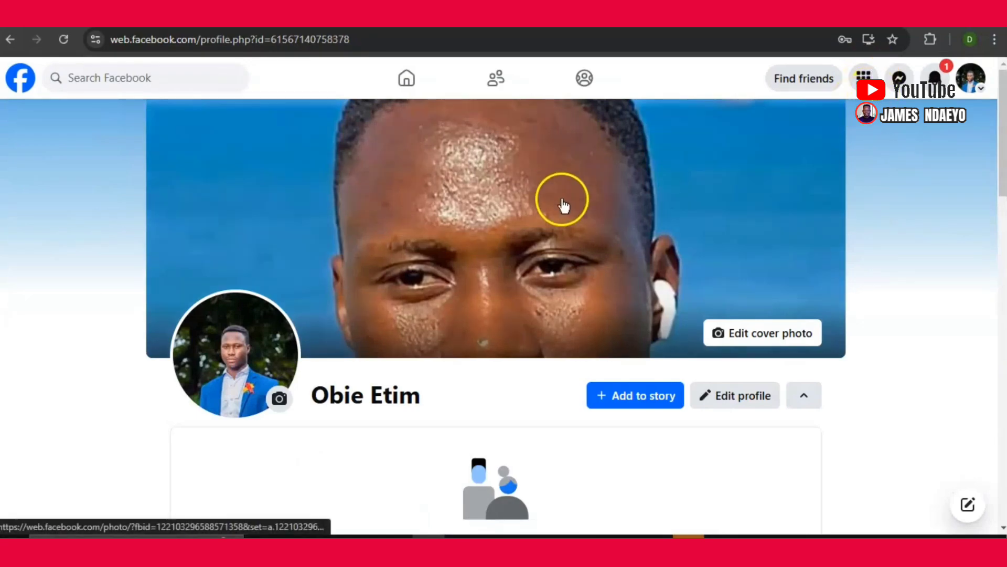
scroll(524, 253, "down", 7)
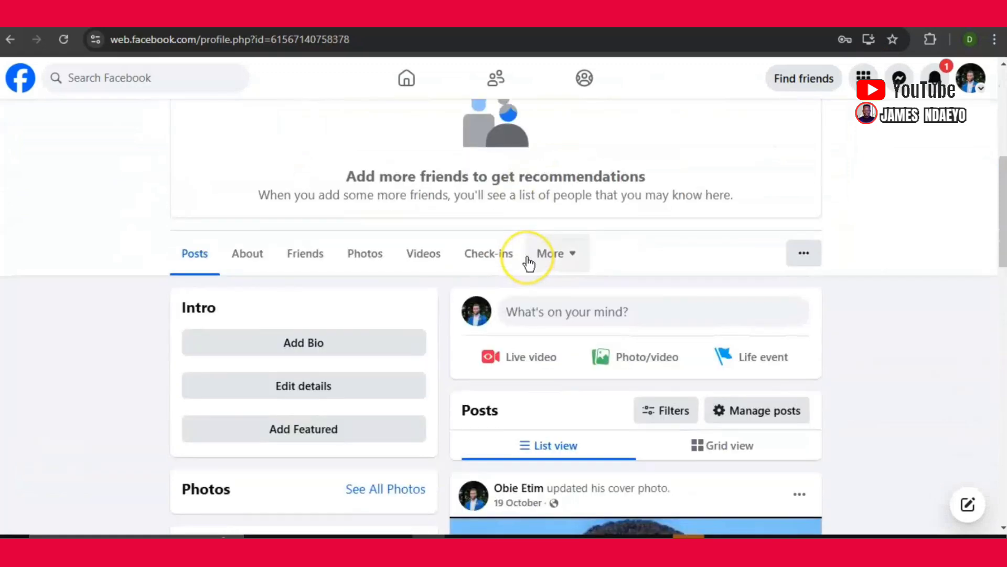
scroll(529, 264, "down", 5)
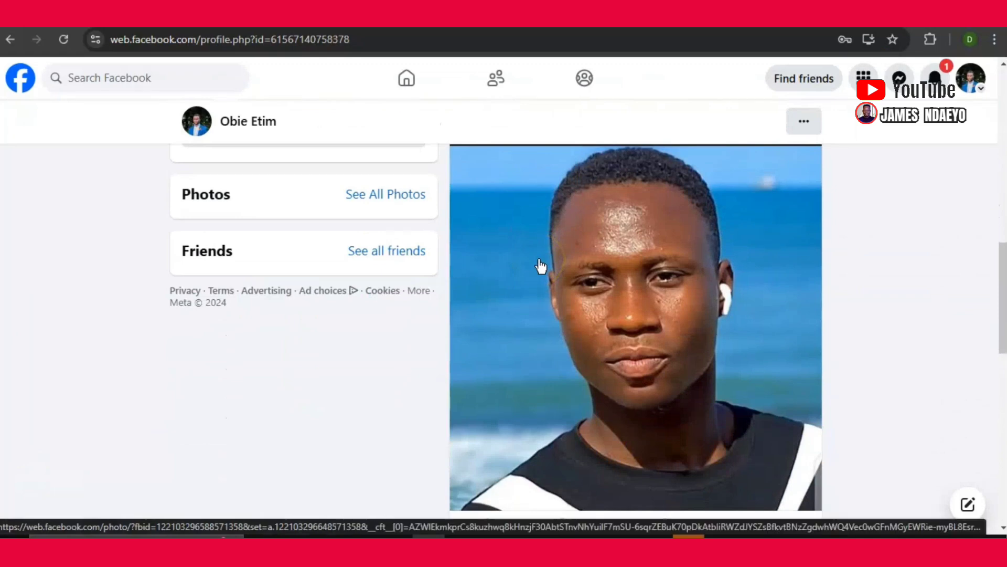
scroll(545, 262, "down", 7)
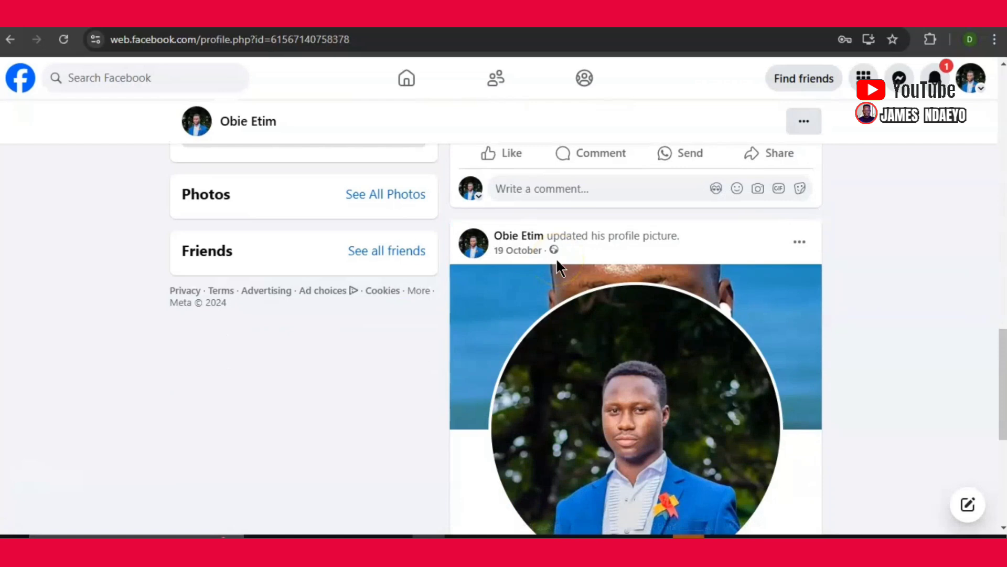
scroll(607, 265, "down", 4)
scroll(604, 275, "down", 2)
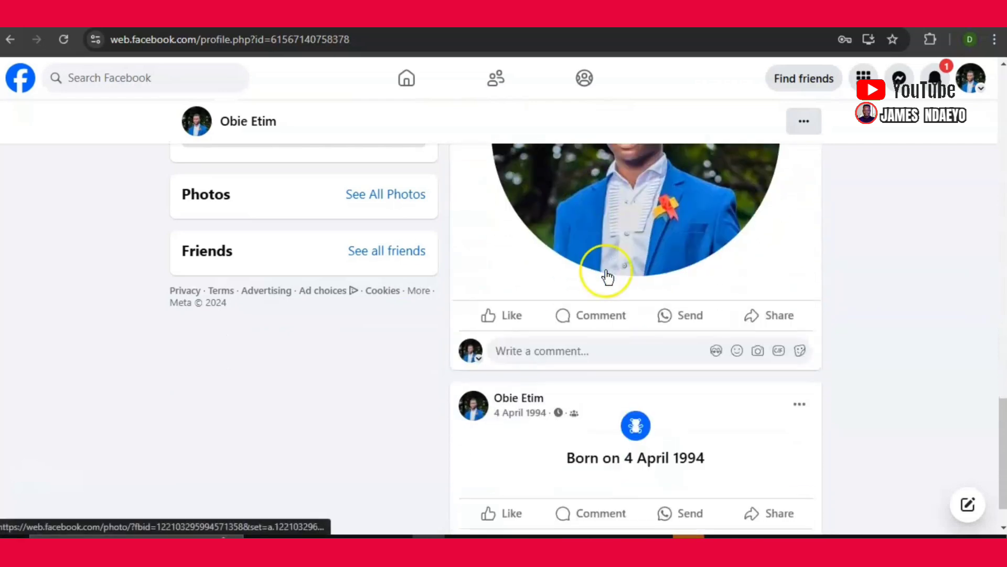
scroll(670, 288, "up", 7)
scroll(670, 285, "up", 10)
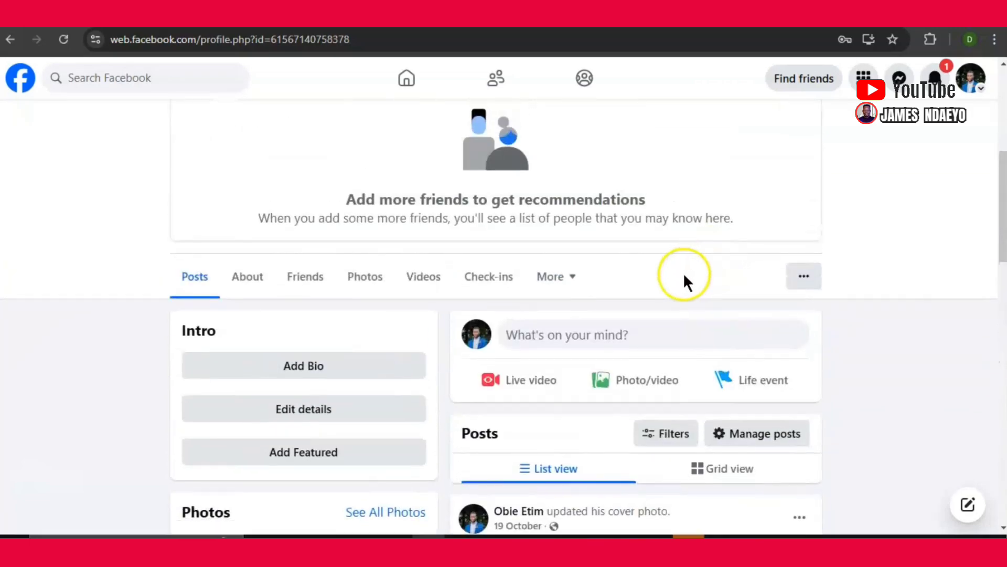
scroll(683, 274, "up", 7)
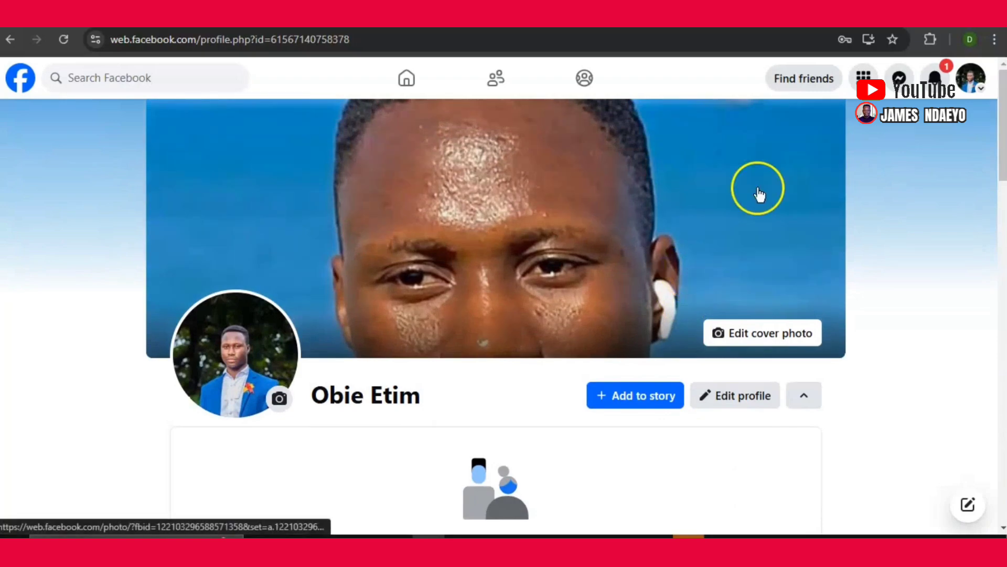
scroll(389, 332, "down", 6)
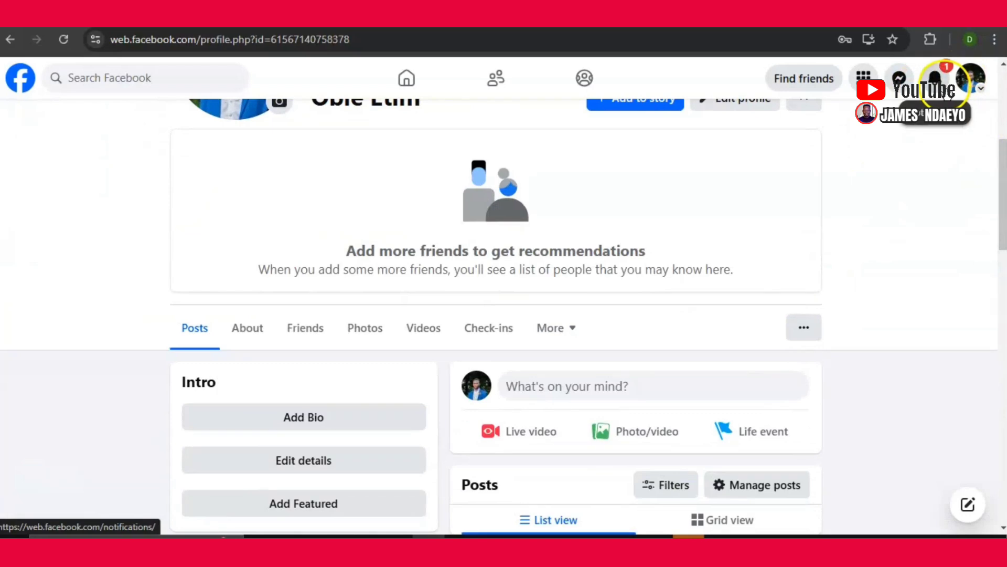
scroll(503, 199, "up", 6)
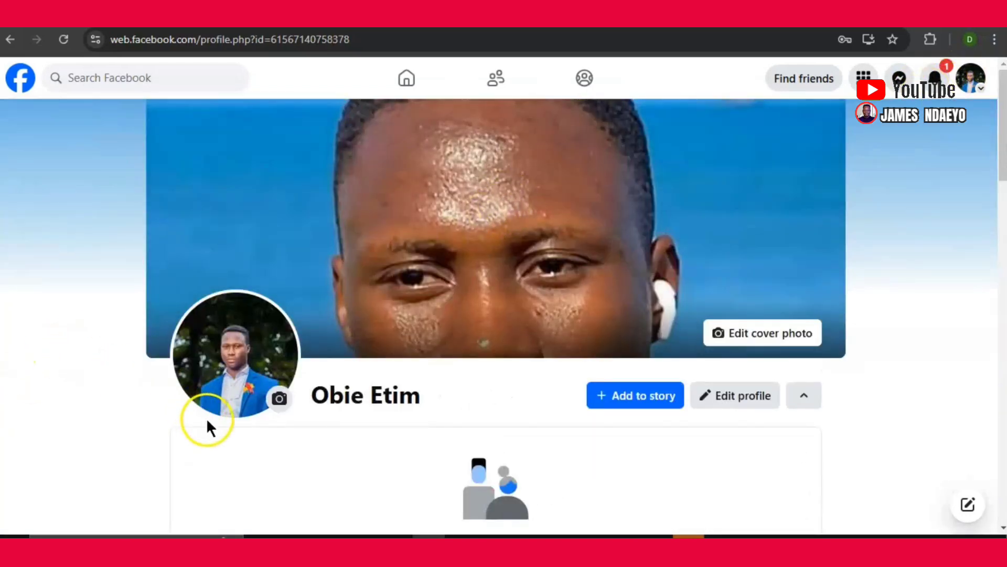
scroll(920, 186, "down", 8)
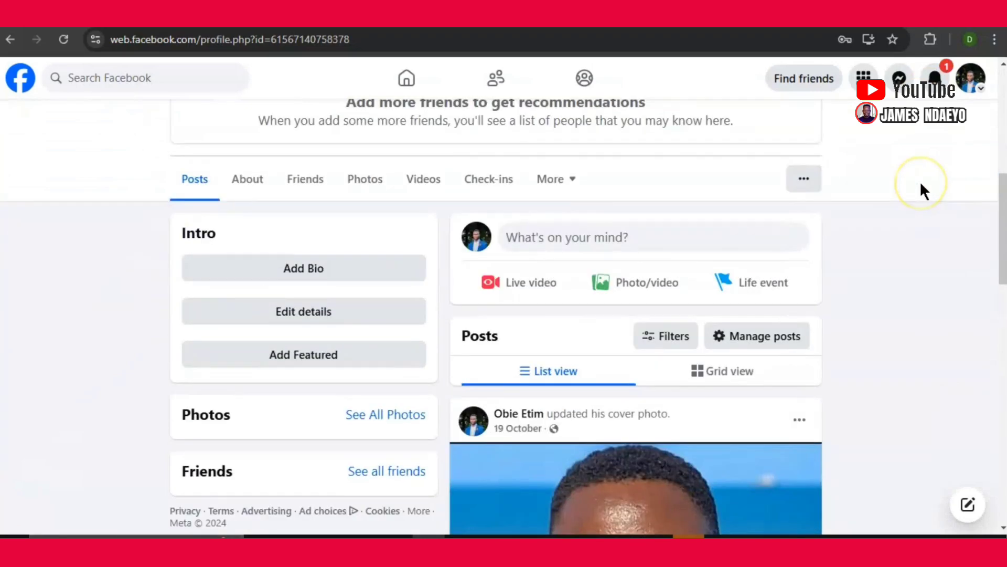
scroll(550, 200, "up", 7)
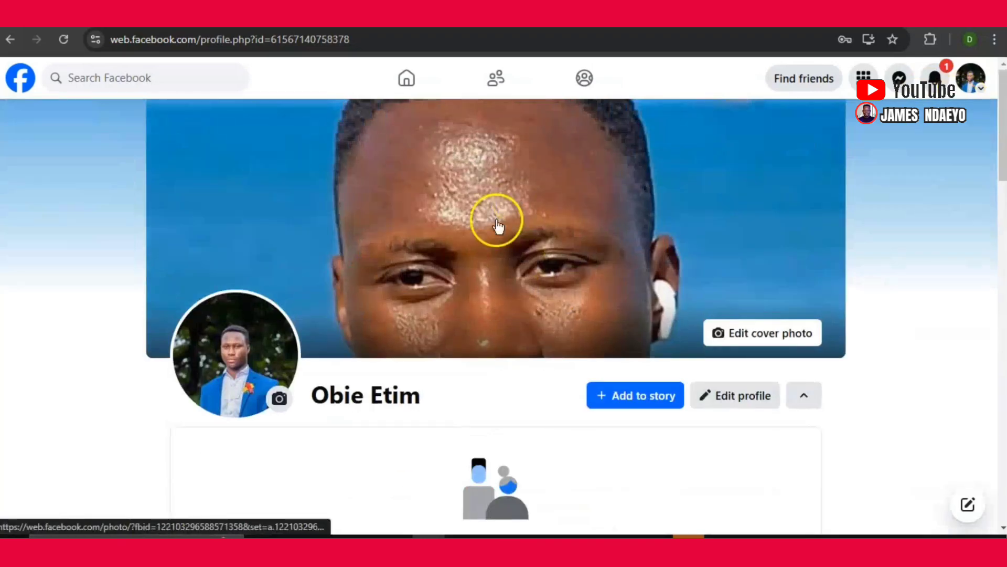
scroll(502, 227, "down", 1)
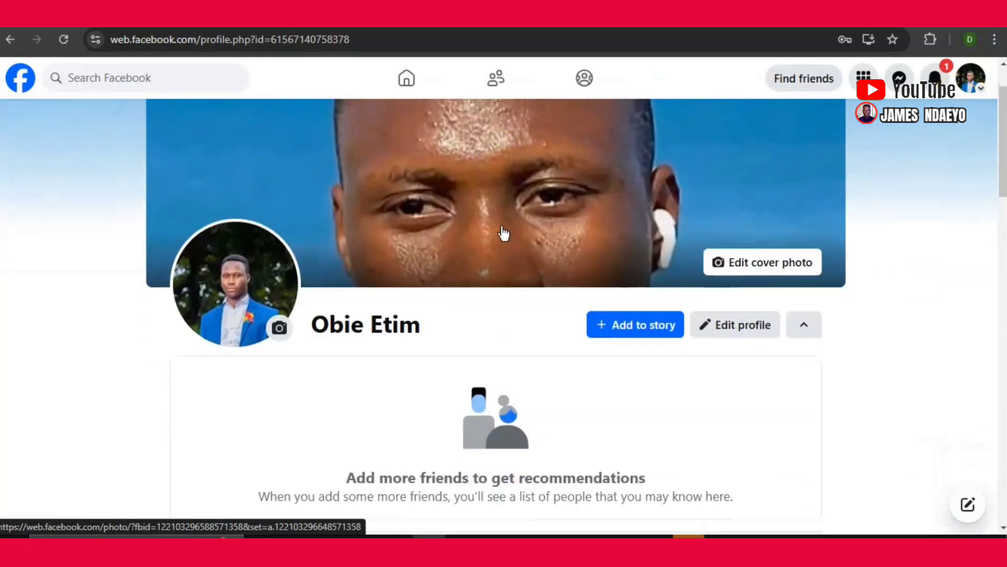
- Switch to the first account's browser window and look over its profile page
left_click(540, 438)
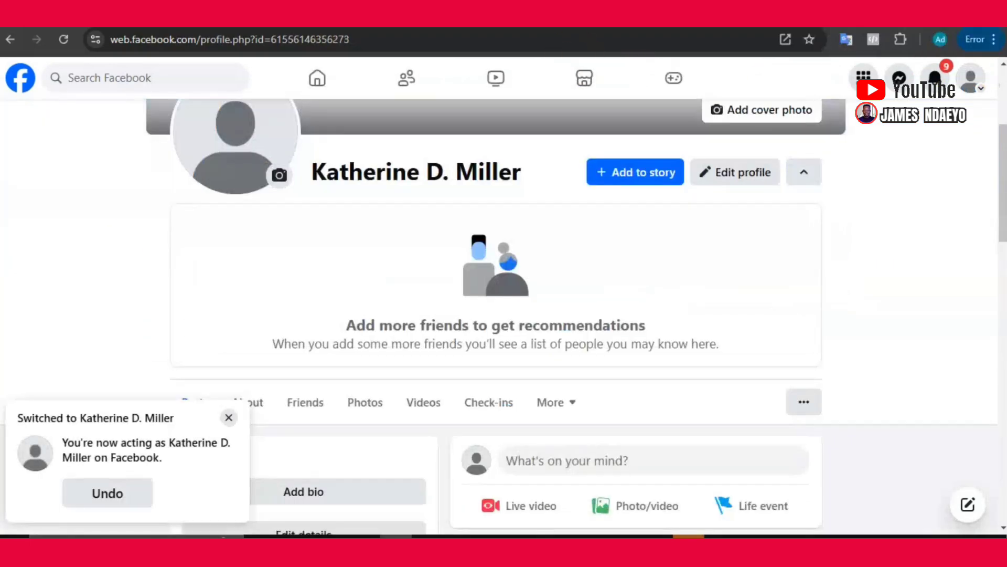
scroll(578, 205, "up", 2)
scroll(899, 191, "down", 3)
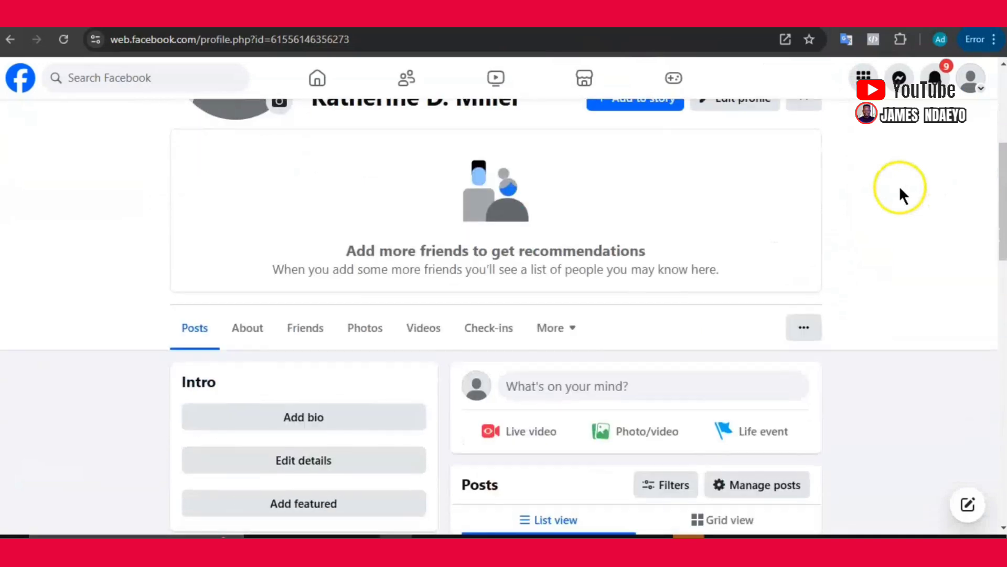
scroll(900, 184, "down", 1)
scroll(901, 185, "up", 5)
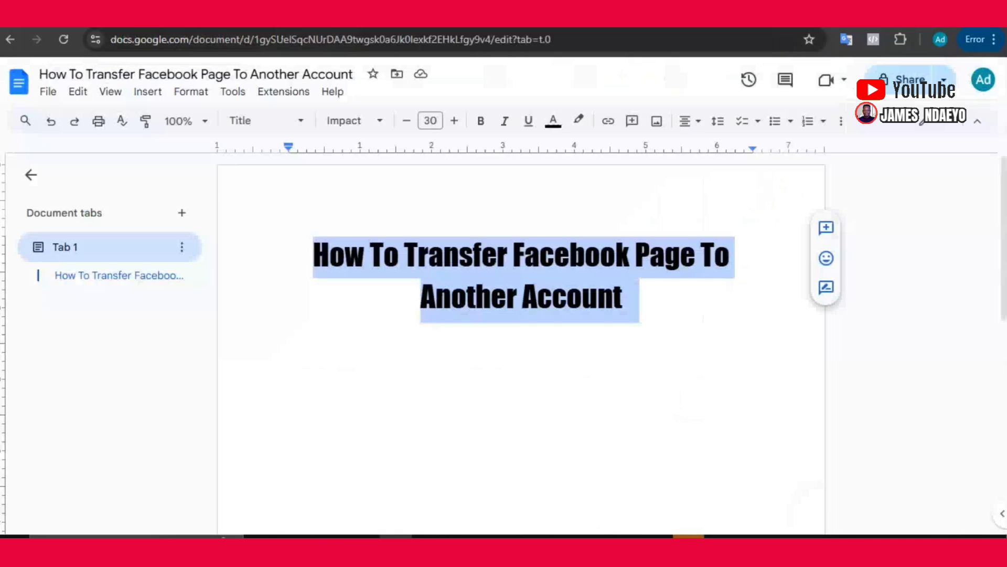
- Add the line "Like and comment…." below the title in the Google Docs document and return to the Facebook window
left_click(479, 401)
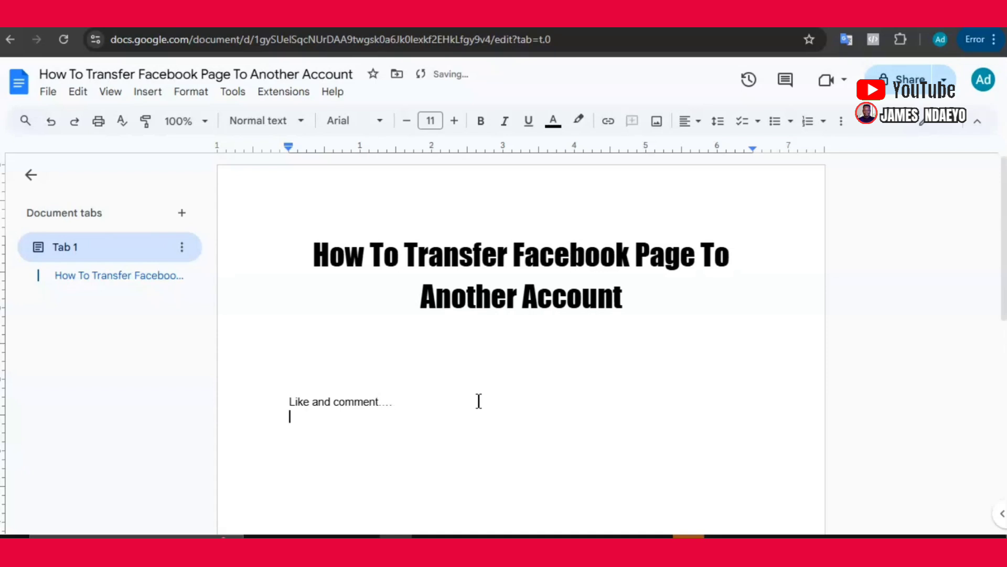
left_click(416, 418)
mouse_move(396, 535)
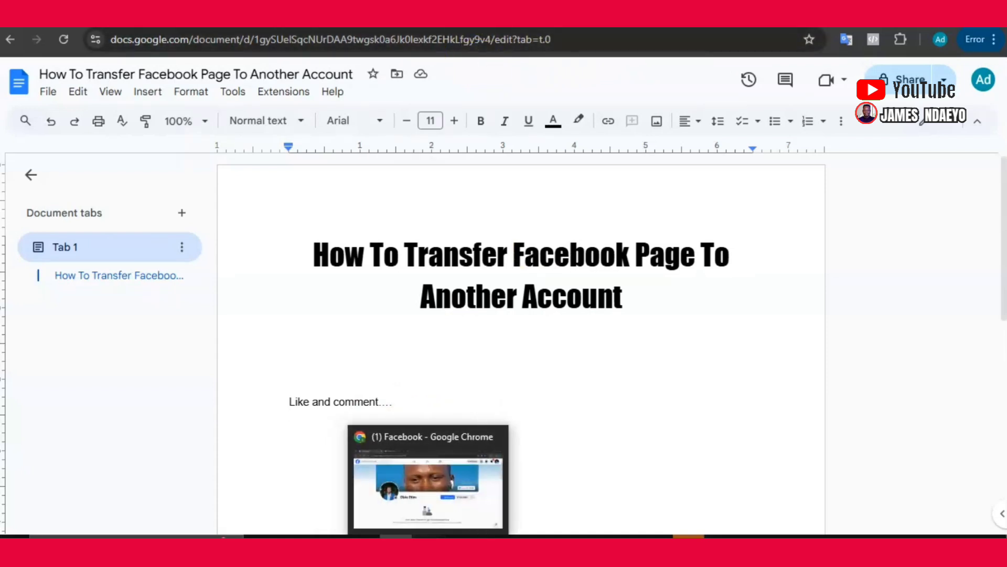
left_click(427, 475)
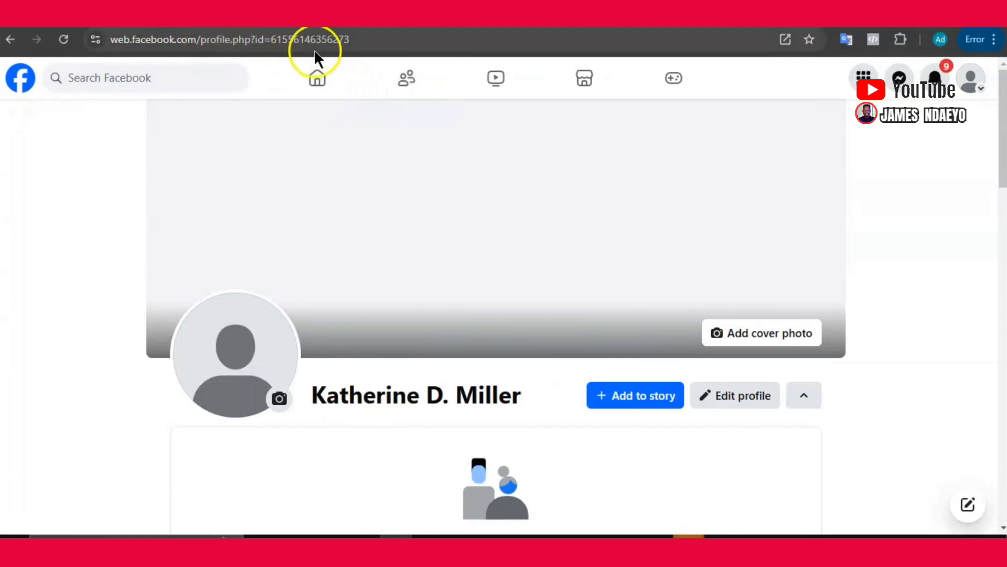
- Copy the first account's profile address and open it in the browser window of the second account
left_click(360, 41)
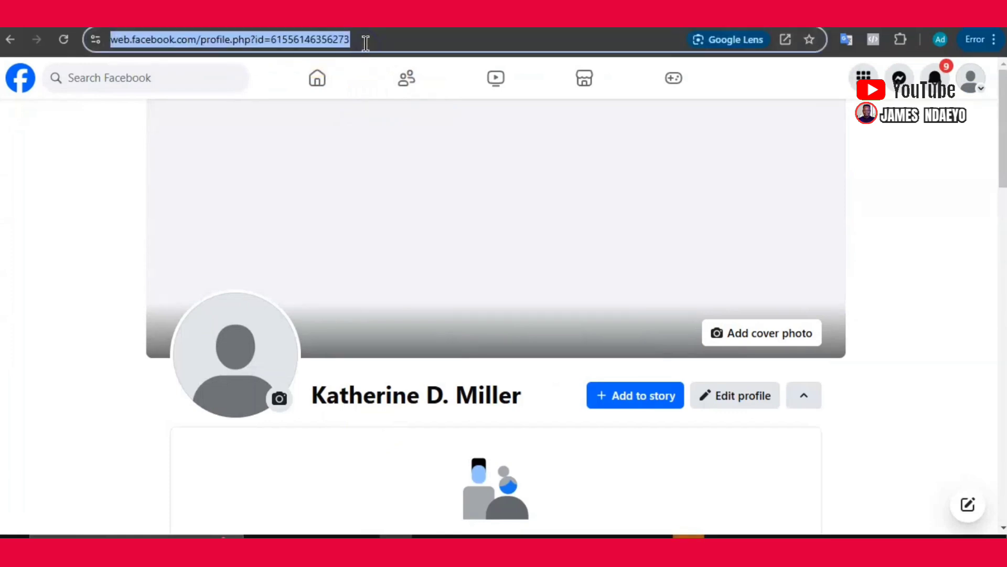
right_click(317, 37)
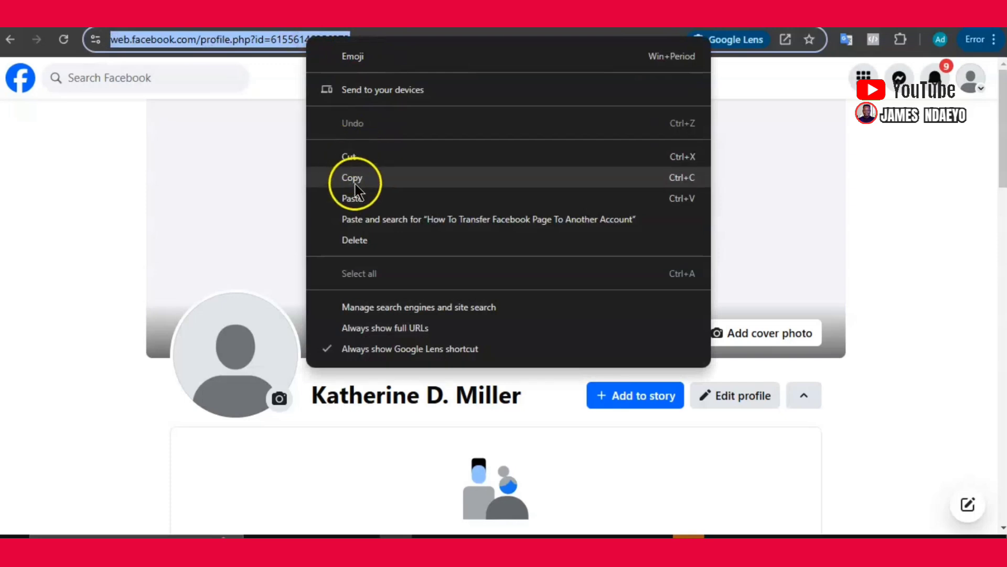
left_click(362, 177)
key("alt+Tab")
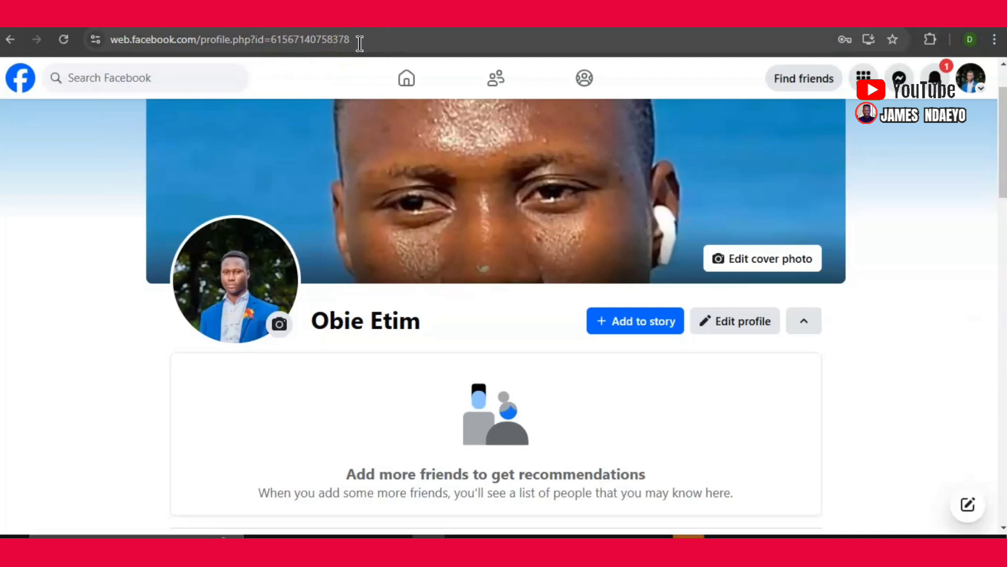
left_click(364, 41)
key("ctrl+v")
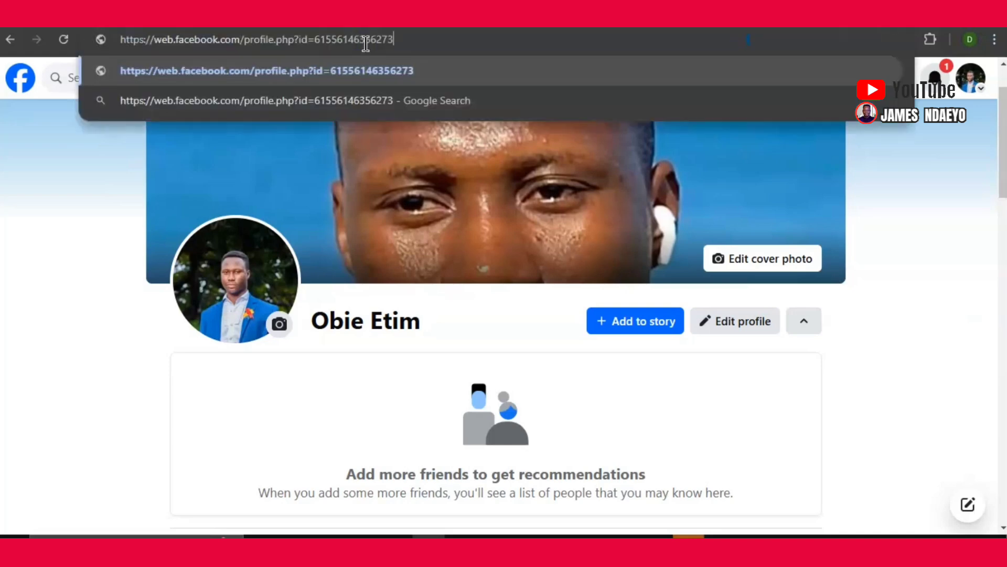
key("Return")
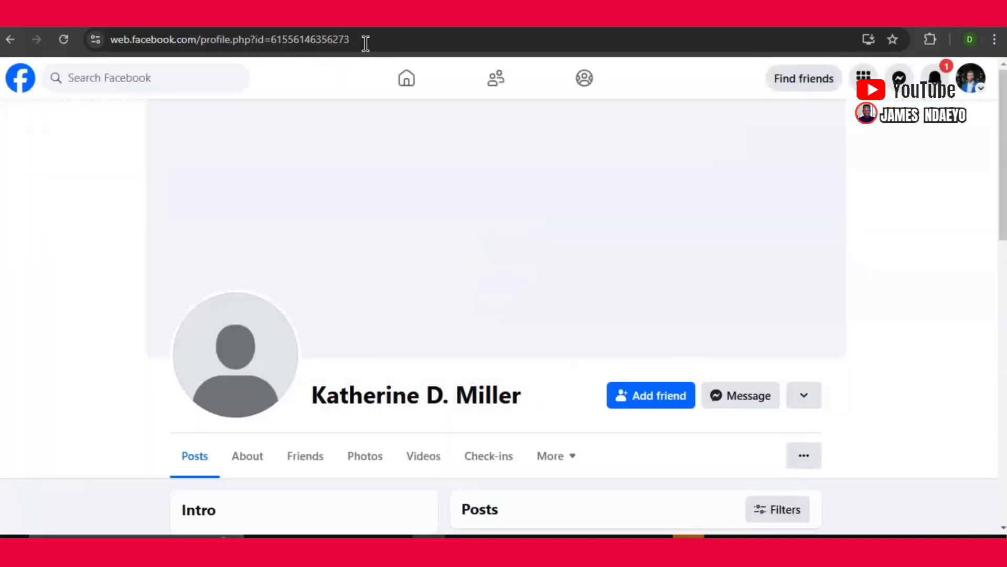
- Like the profile's upper photo post, showing the man in a blue suit with a laptop, and comment "hi" on it
scroll(407, 190, "down", 3)
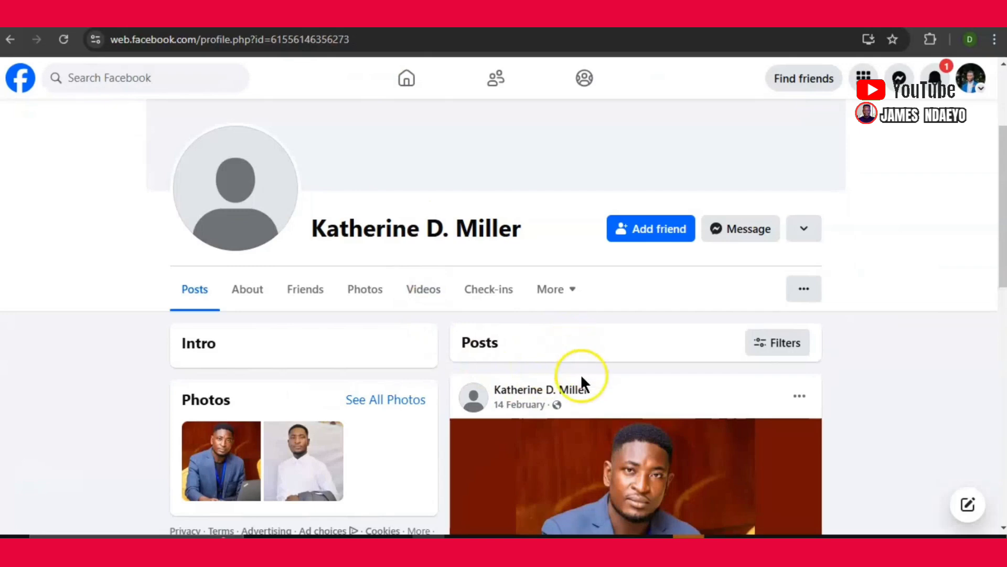
scroll(581, 377, "down", 6)
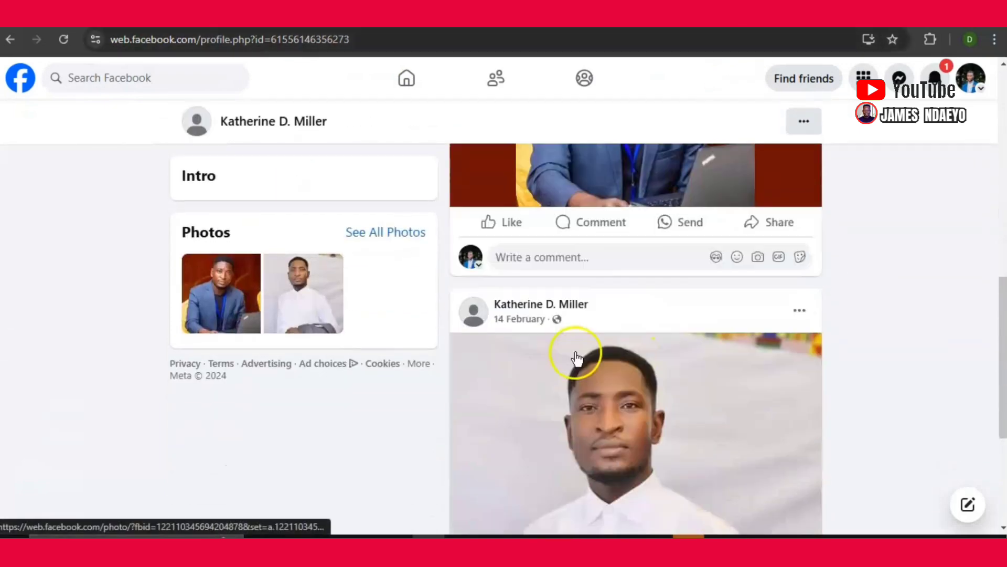
left_click(523, 224)
left_click(579, 284)
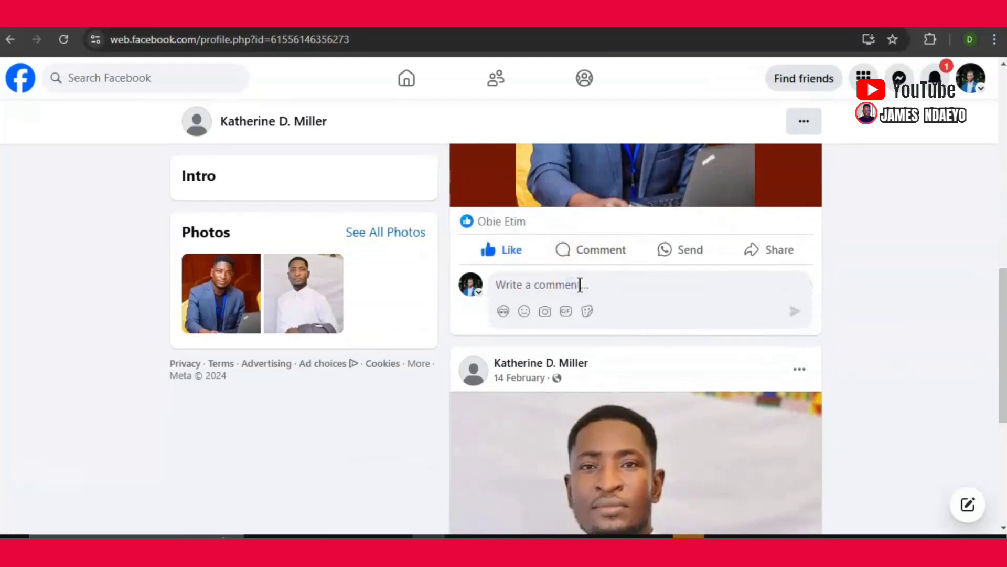
type("h")
key("BackSpace")
type("hi")
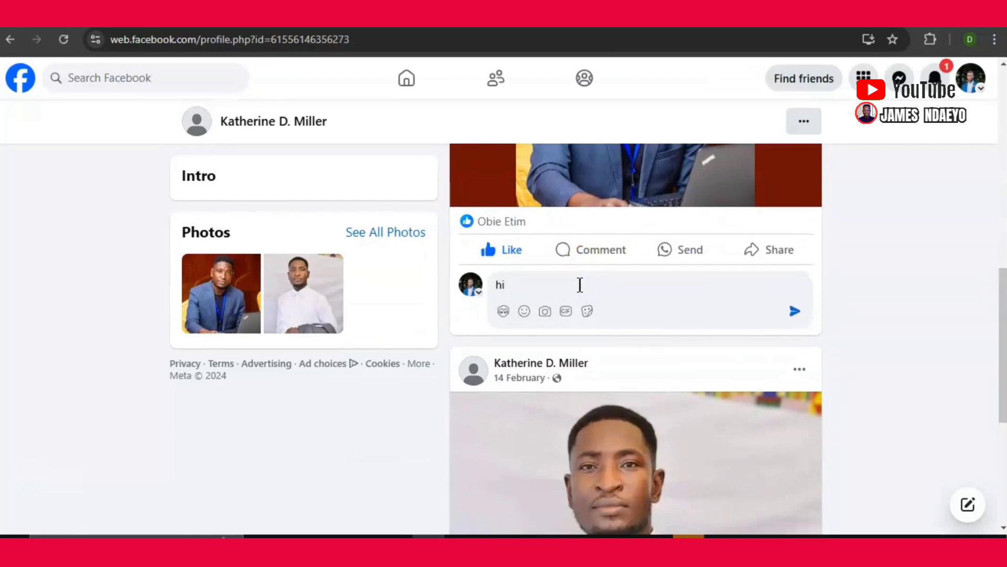
key("Return")
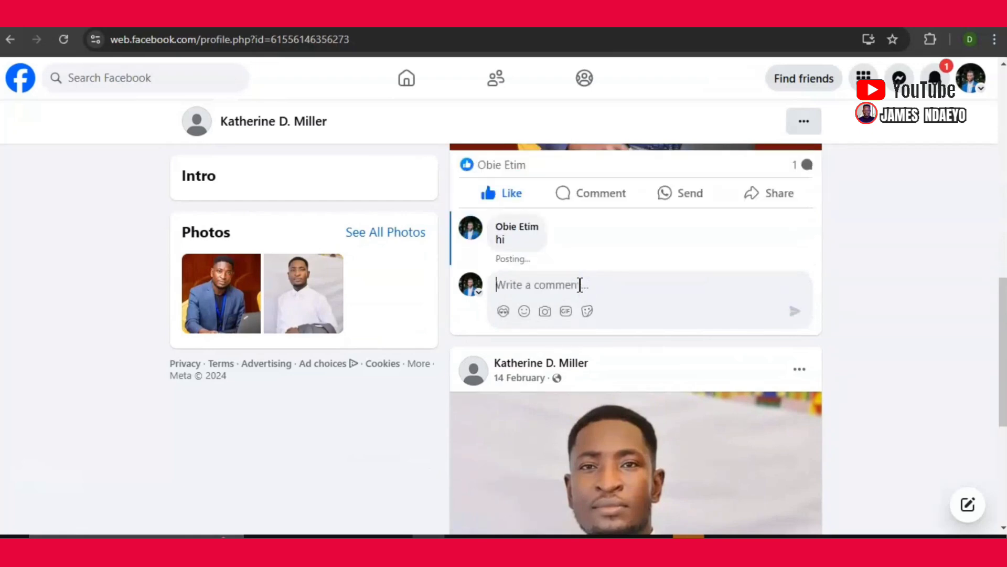
- Look through the profile's other photo post and its page header
scroll(580, 315, "down", 5)
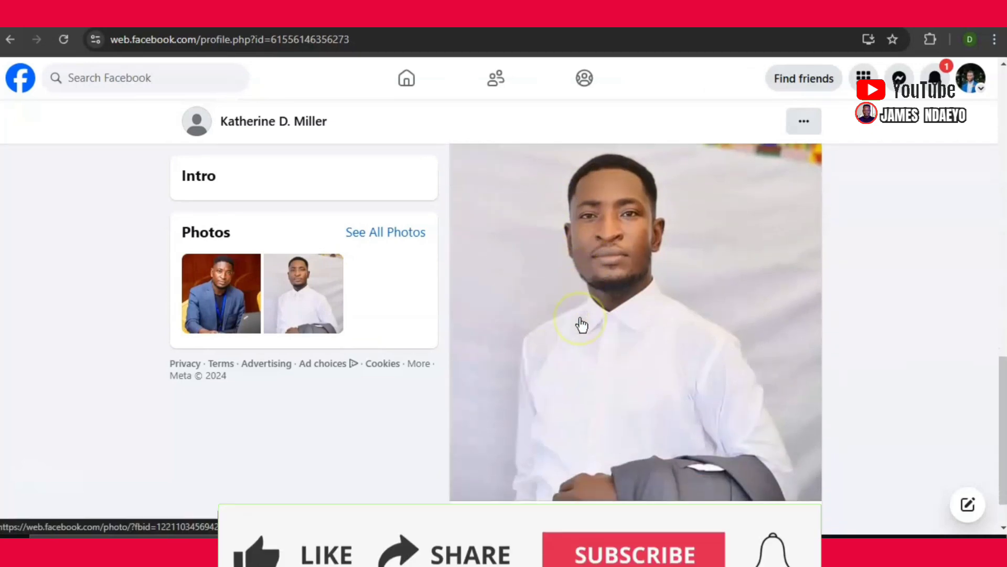
scroll(550, 225, "up", 10)
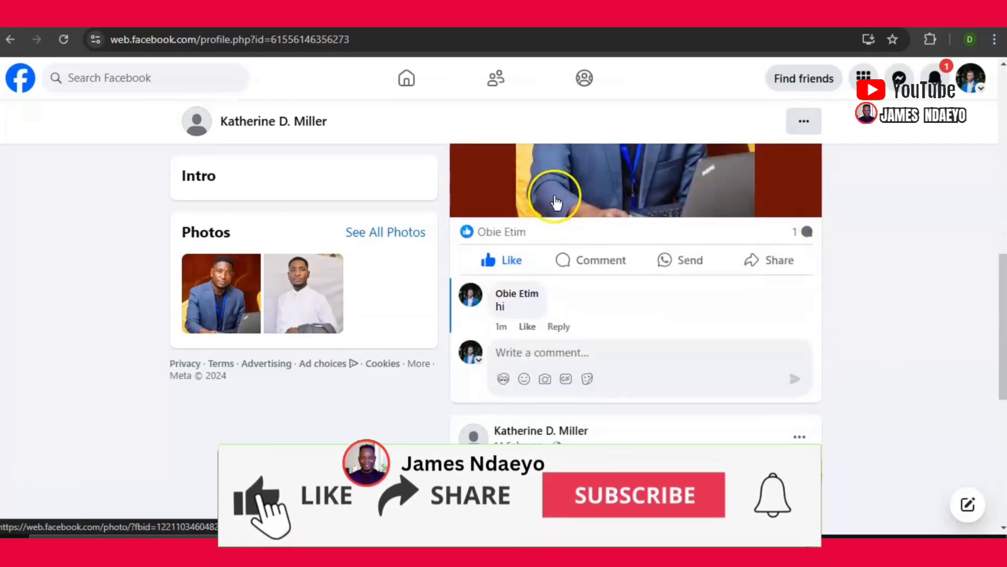
scroll(550, 221, "up", 4)
scroll(584, 252, "down", 6)
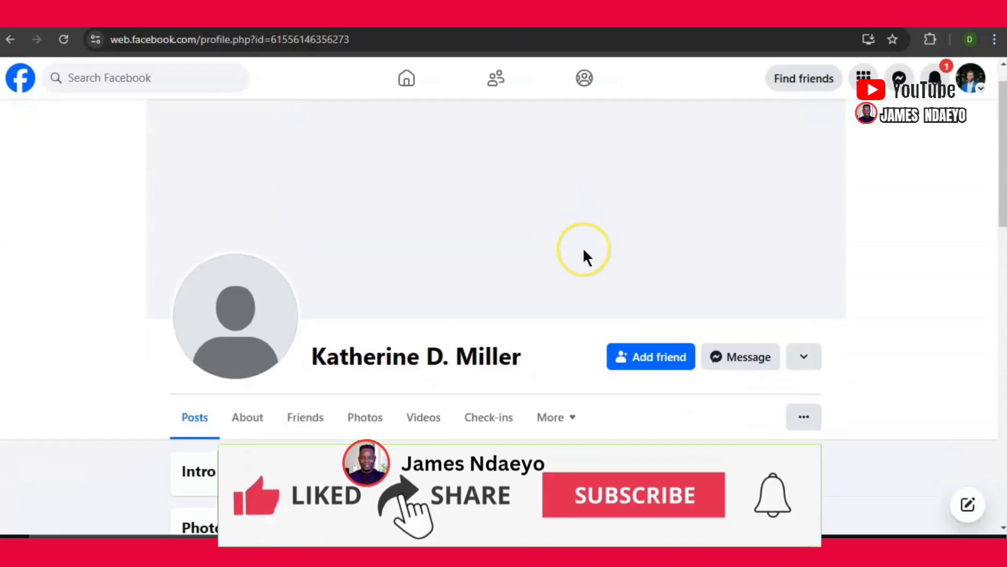
scroll(609, 294, "down", 8)
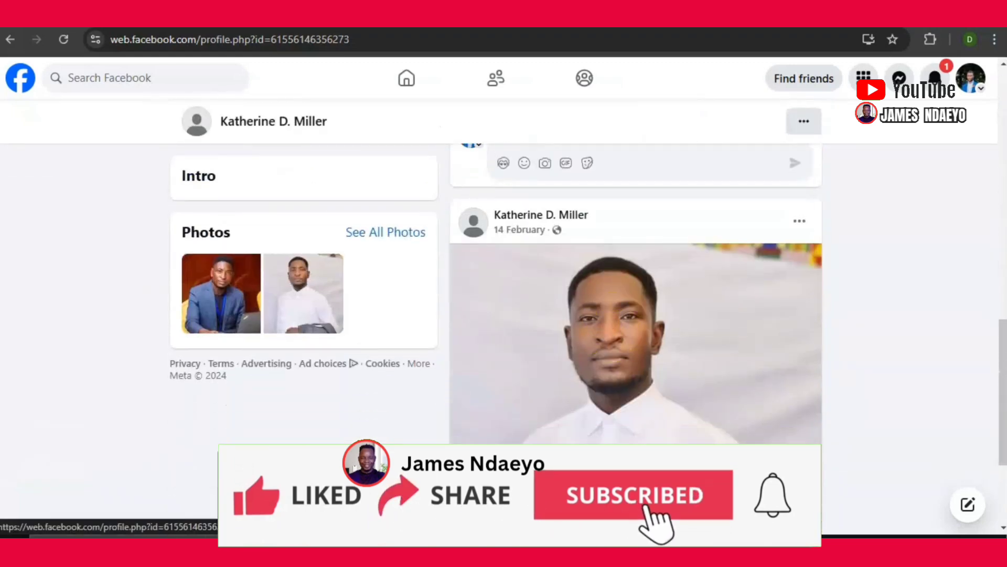
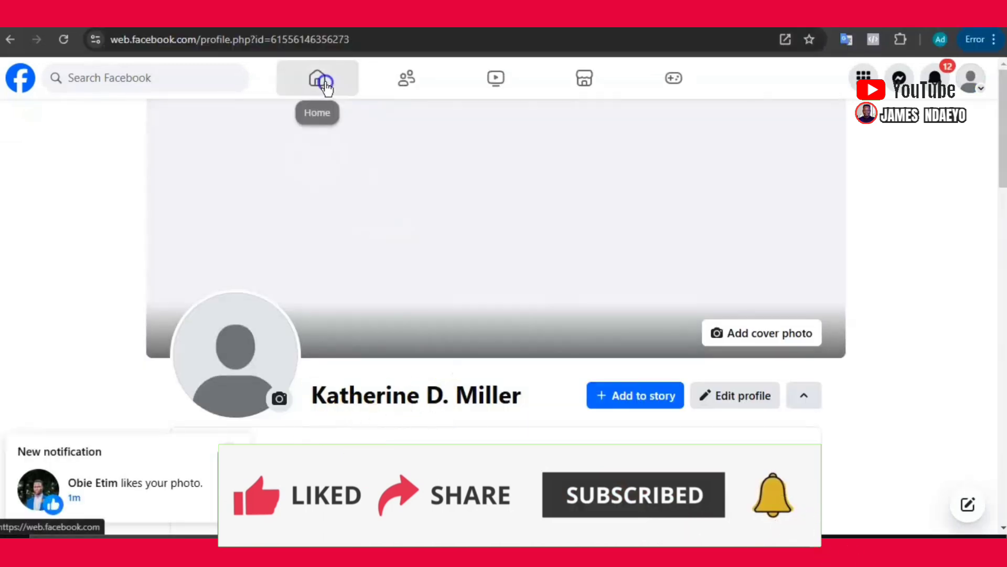
- Go to the home feed in the first account's window and open its notifications
left_click(324, 84)
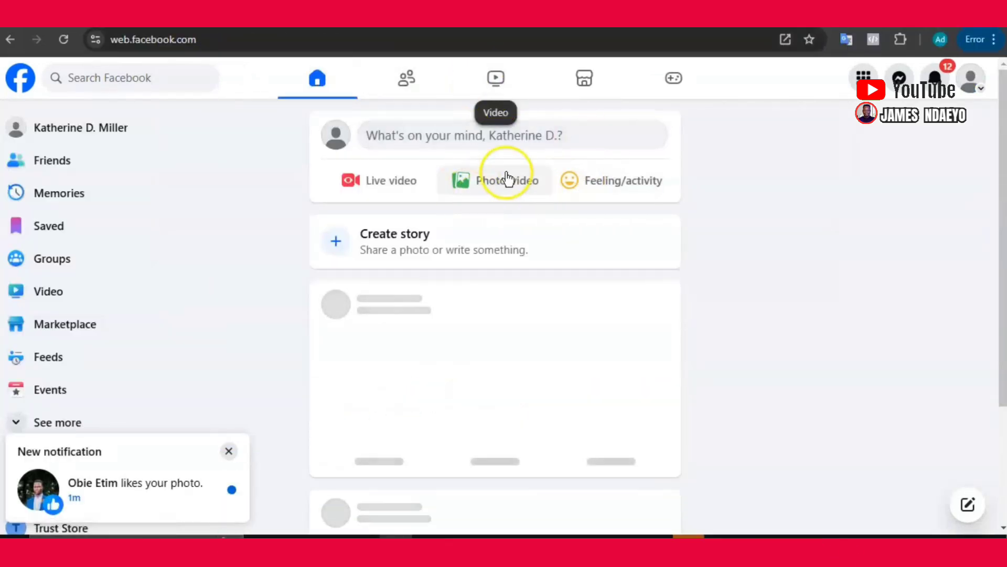
left_click(935, 79)
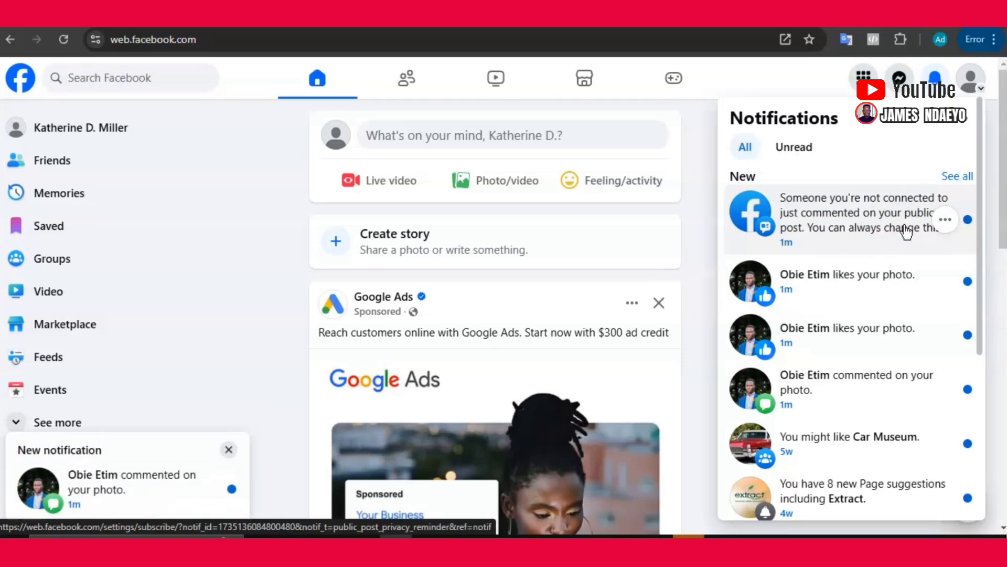
- Open the second account's profile from its comment notification and send it a friend request
left_click(831, 390)
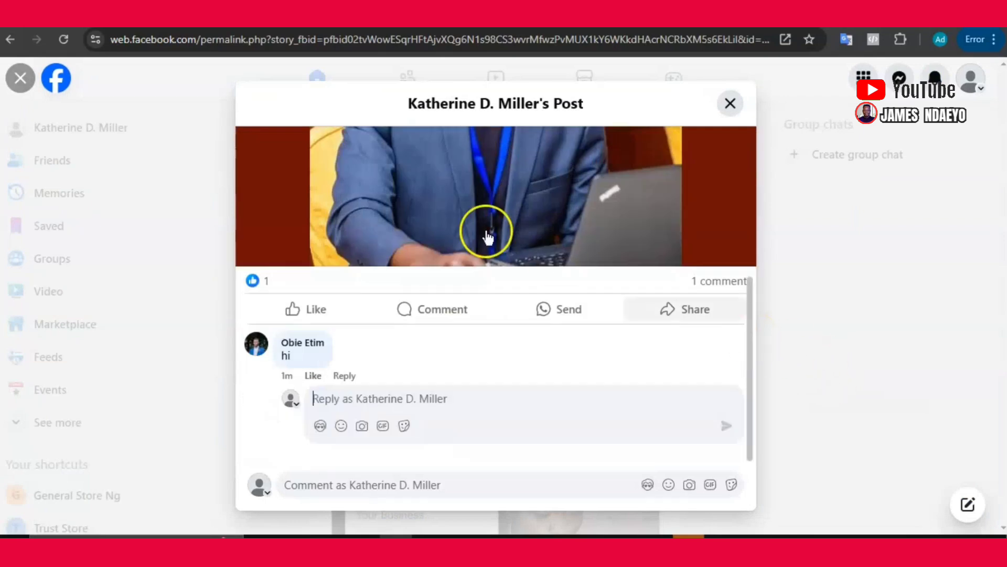
left_click(257, 346)
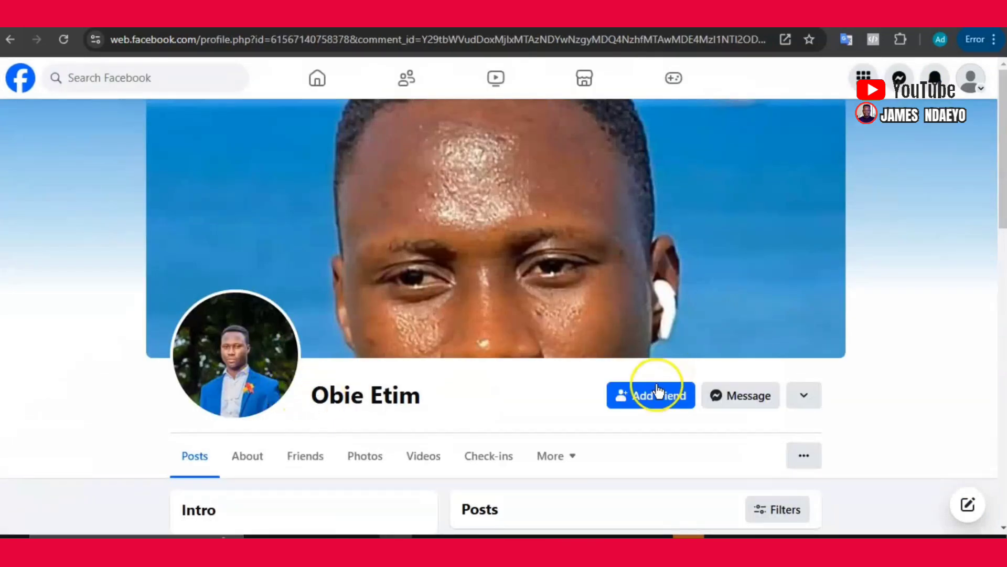
left_click(658, 397)
left_click(343, 339)
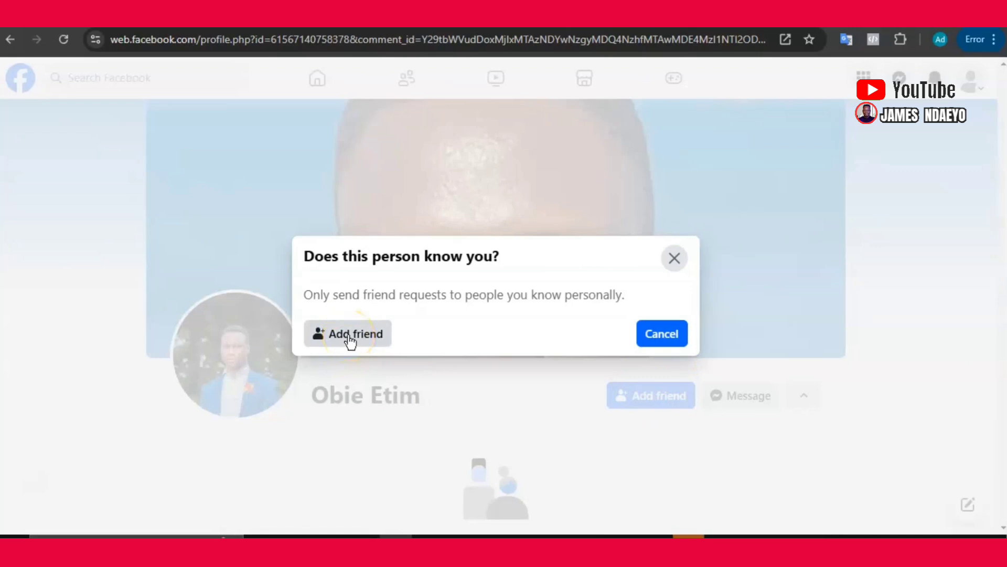
left_click(351, 338)
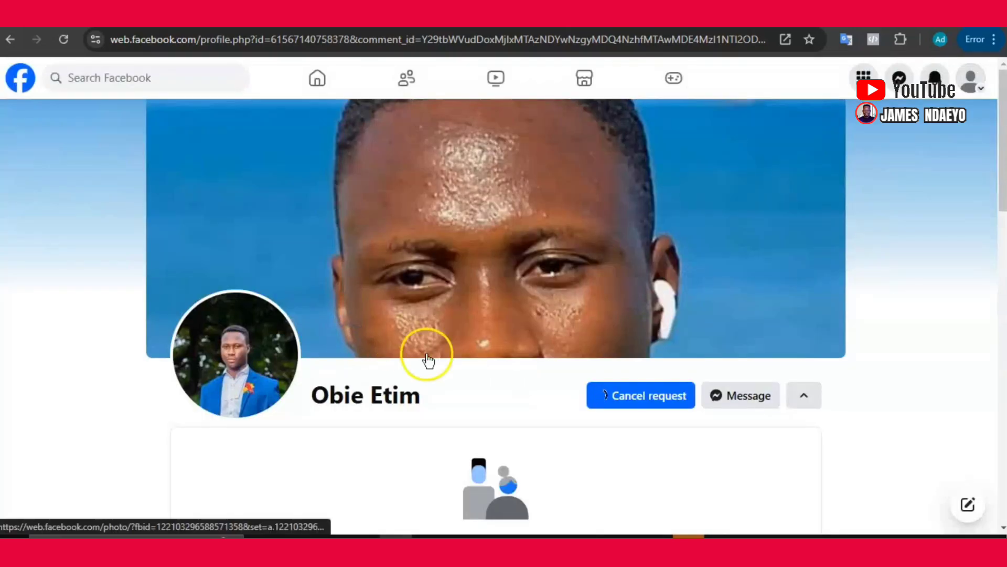
- Share the profile's cover photo post to the first account's public feed
scroll(440, 367, "down", 15)
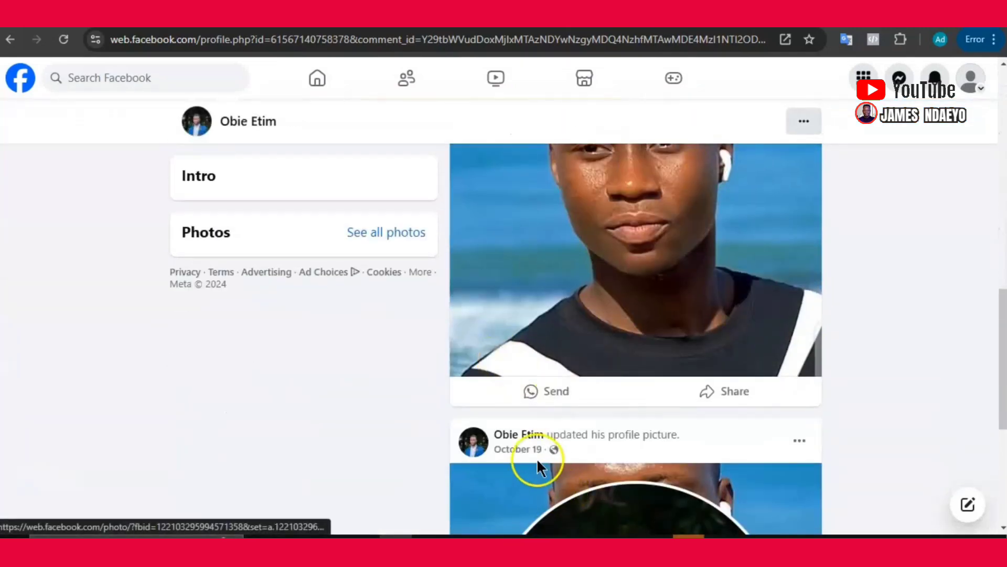
scroll(731, 399, "down", 6)
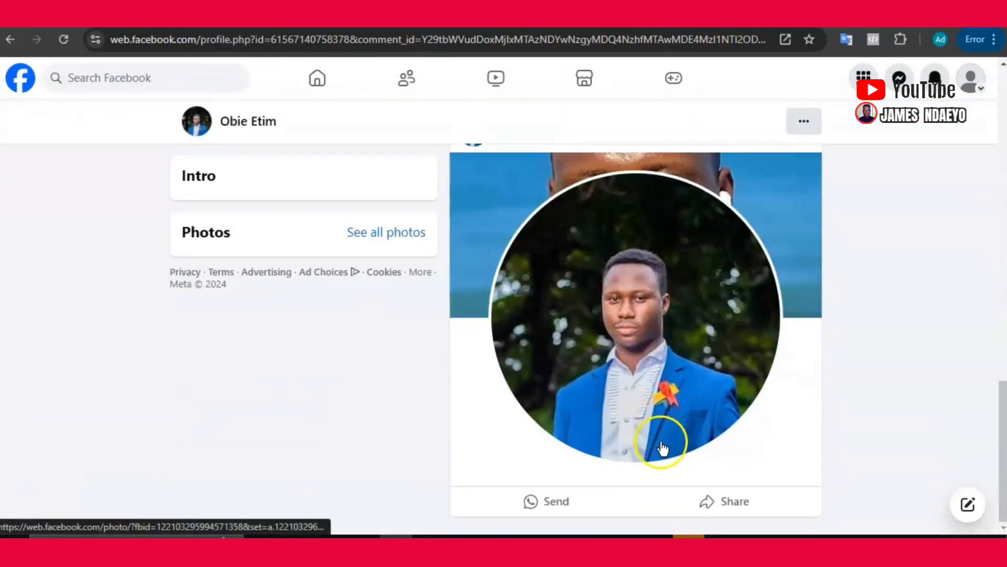
scroll(676, 431, "up", 8)
scroll(692, 429, "up", 6)
scroll(726, 266, "down", 4)
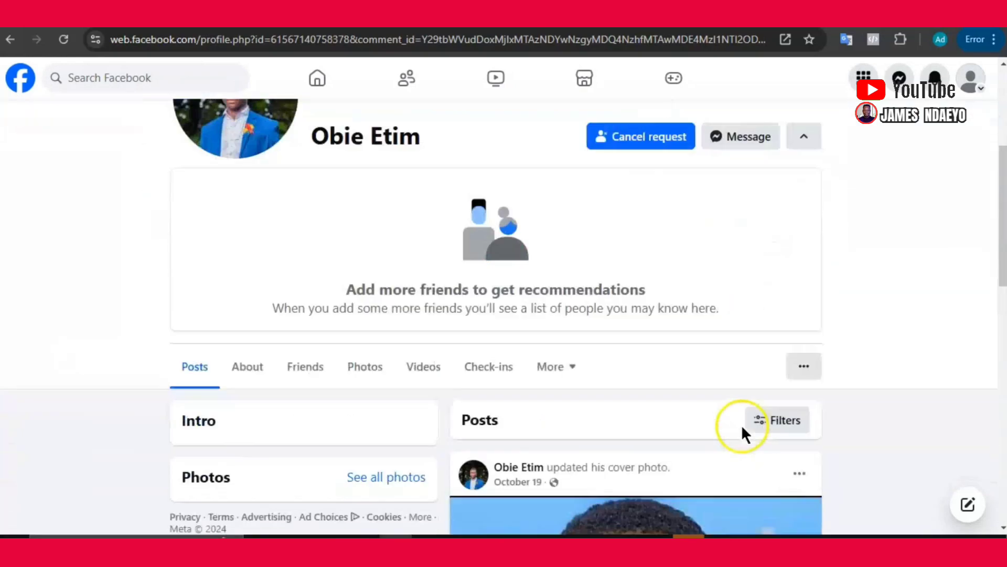
scroll(745, 326, "down", 5)
left_click(728, 310)
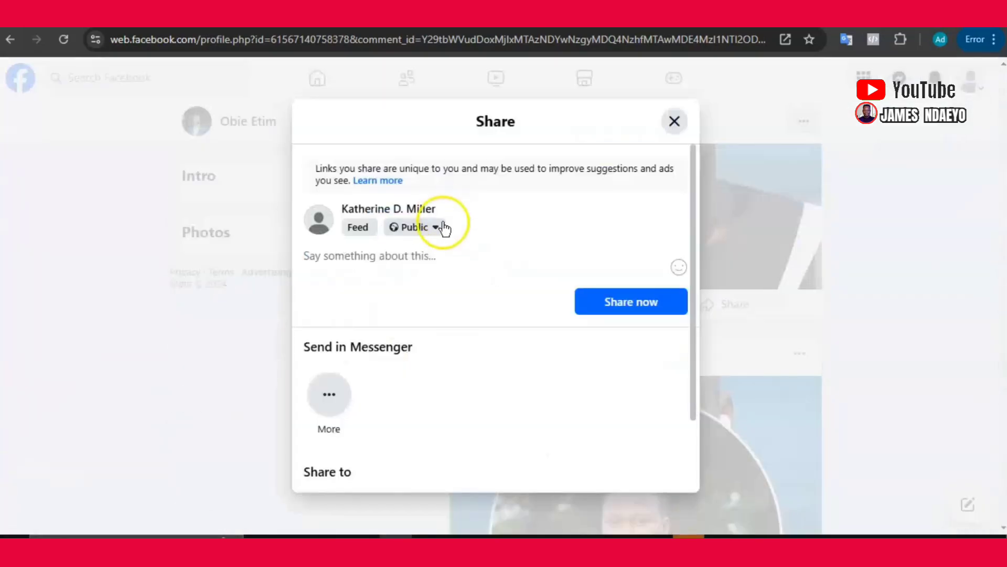
left_click(657, 304)
scroll(549, 328, "up", 10)
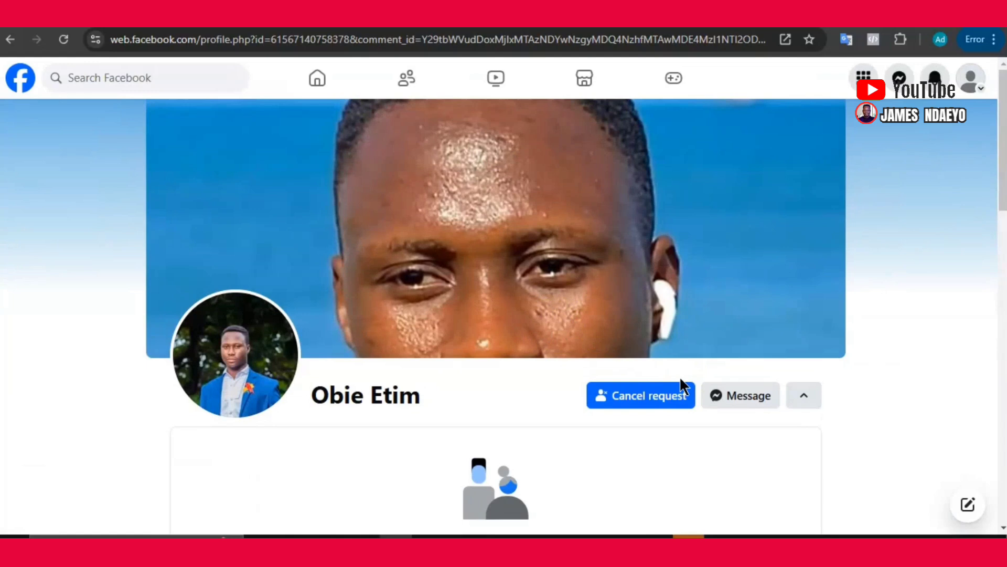
- Return to the home feed and look at the newly shared post
left_click(834, 310)
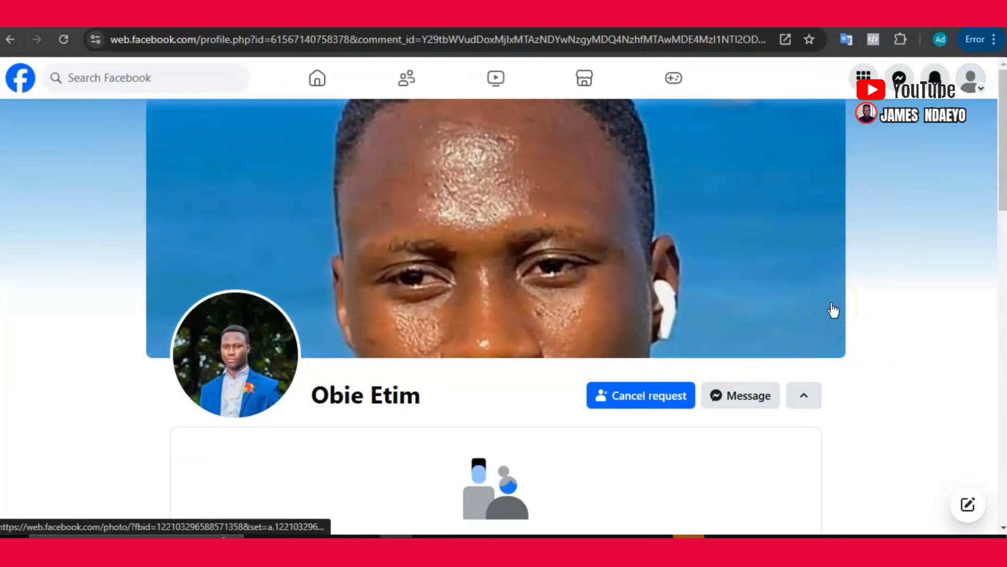
left_click(329, 84)
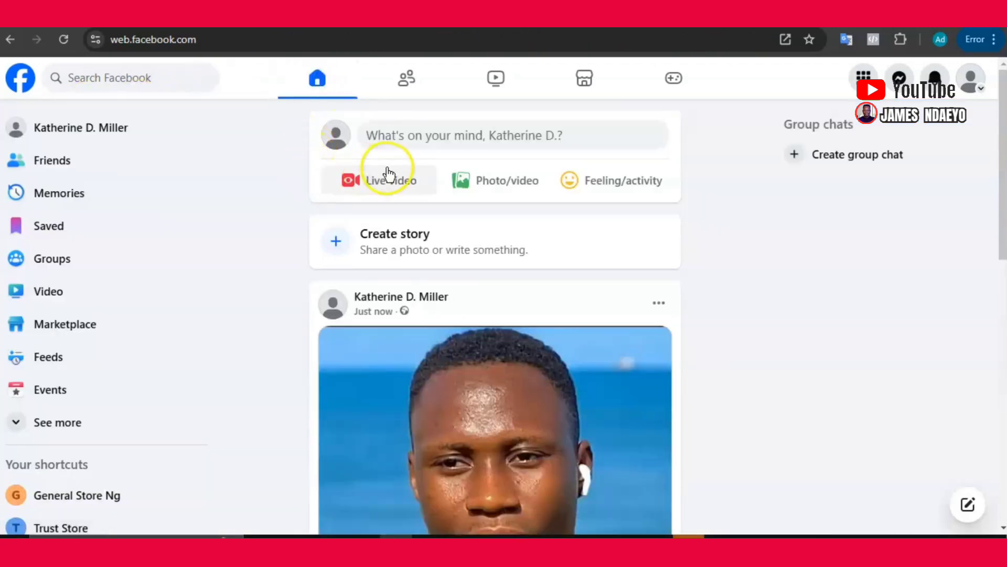
scroll(443, 315, "down", 5)
scroll(506, 270, "up", 5)
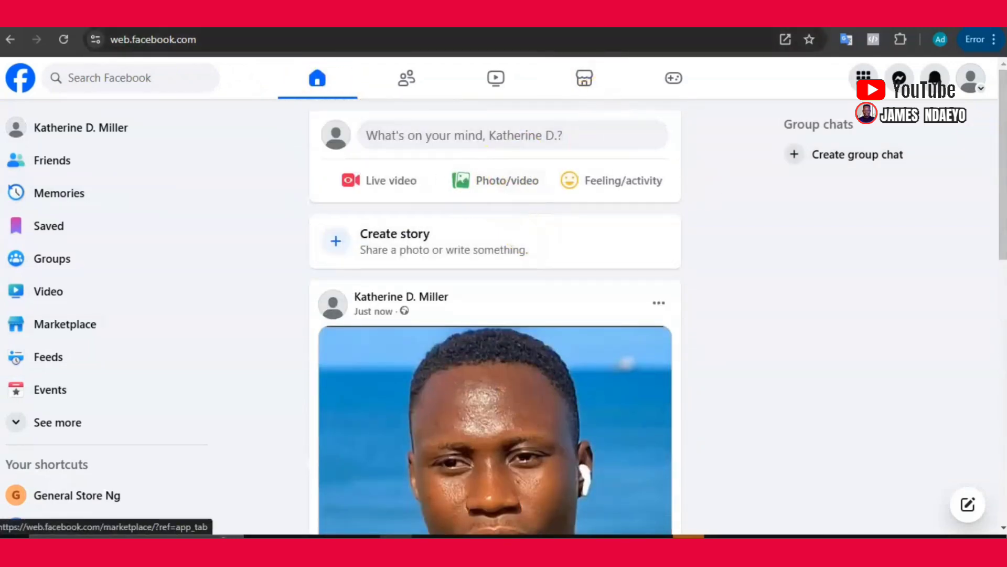
- Switch to the Trust Store Page, dismiss its welcome tour and look through the Page
left_click(971, 80)
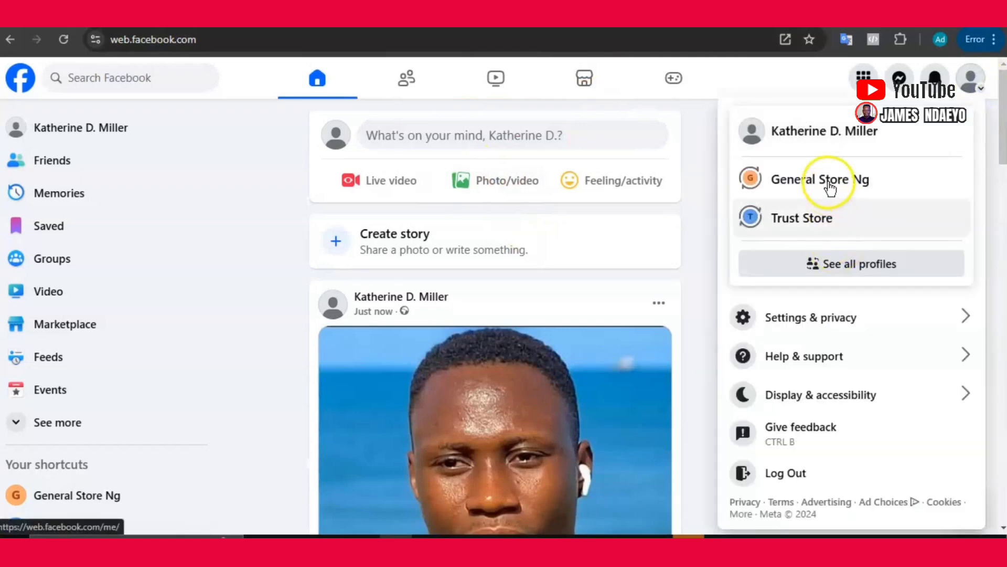
left_click(793, 220)
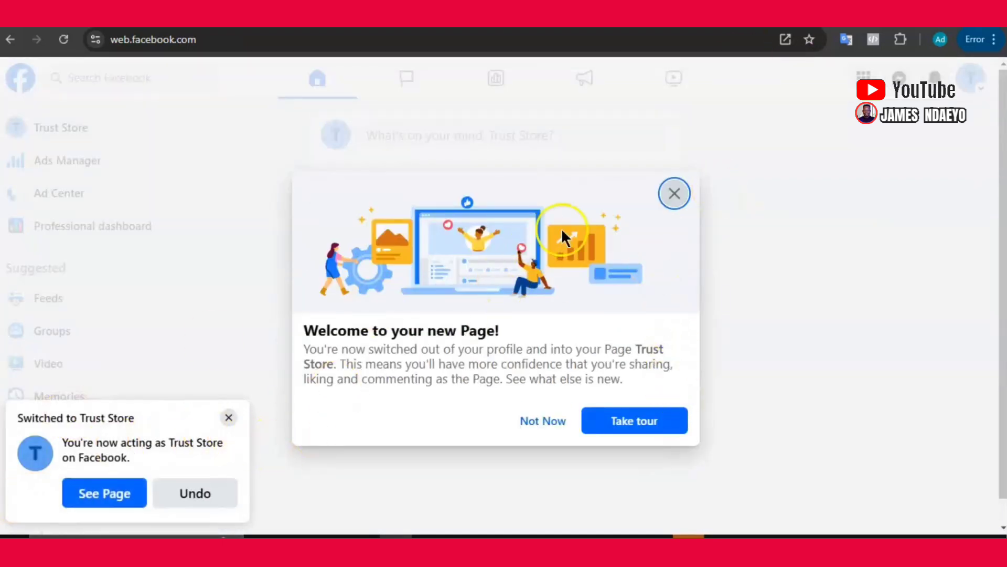
left_click(677, 203)
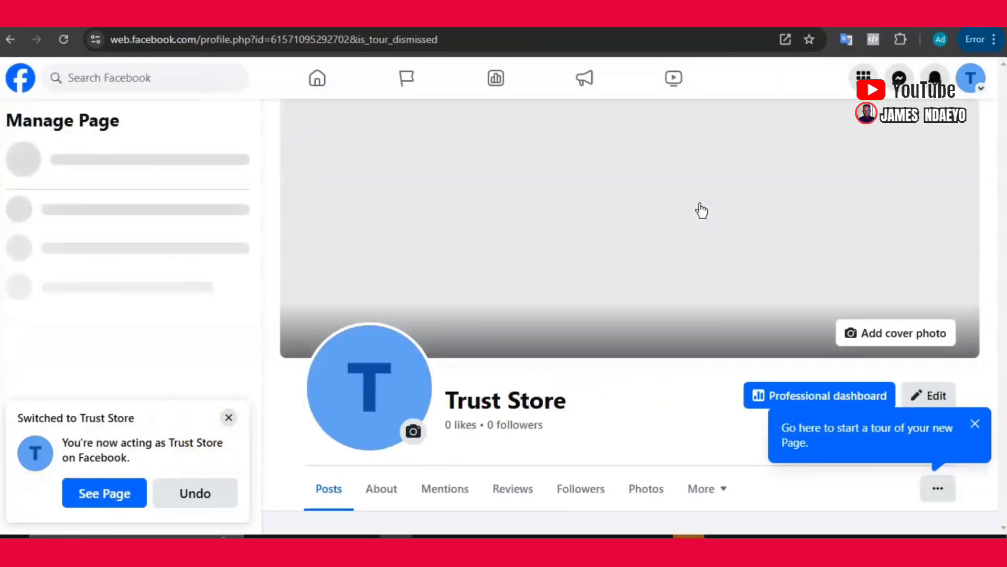
scroll(623, 360, "down", 8)
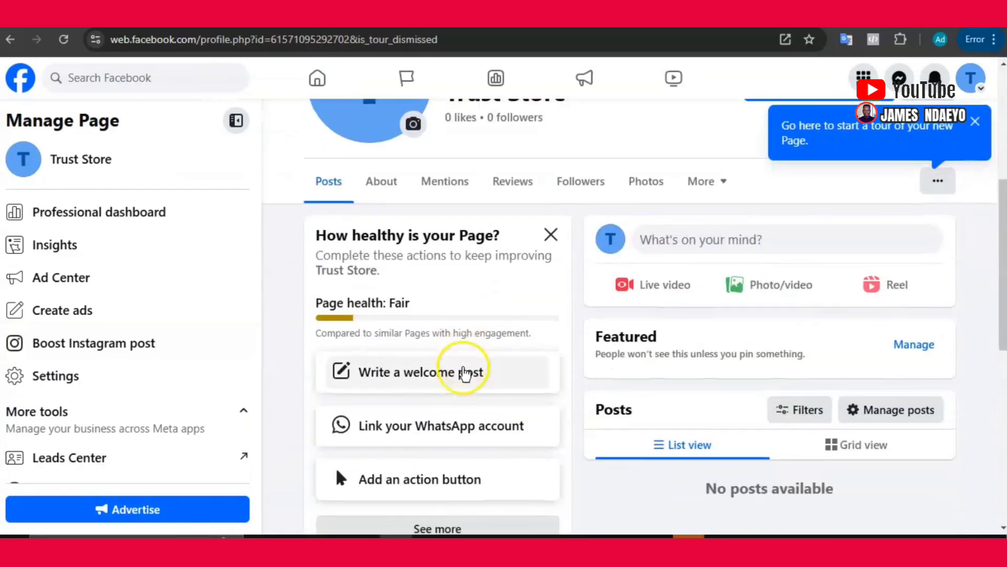
scroll(464, 367, "down", 5)
scroll(464, 362, "down", 4)
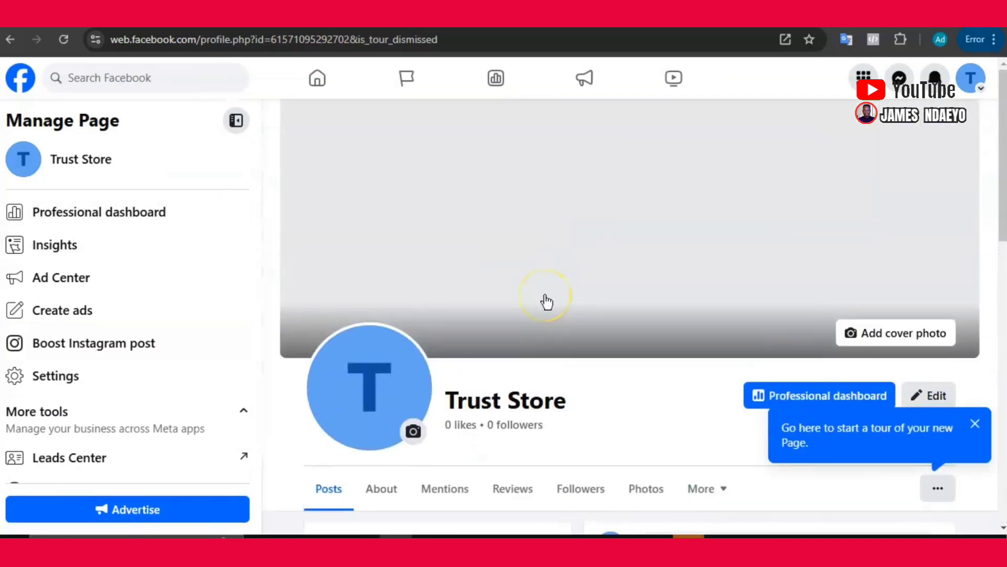
scroll(543, 304, "down", 3)
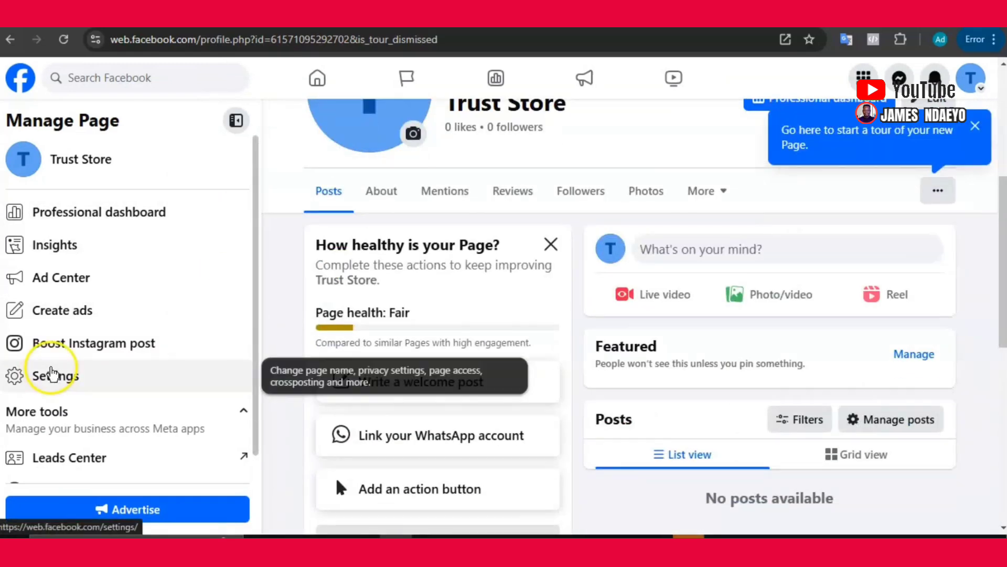
- Open the Page access settings under Page setup and start adding a new person with Facebook access
left_click(53, 376)
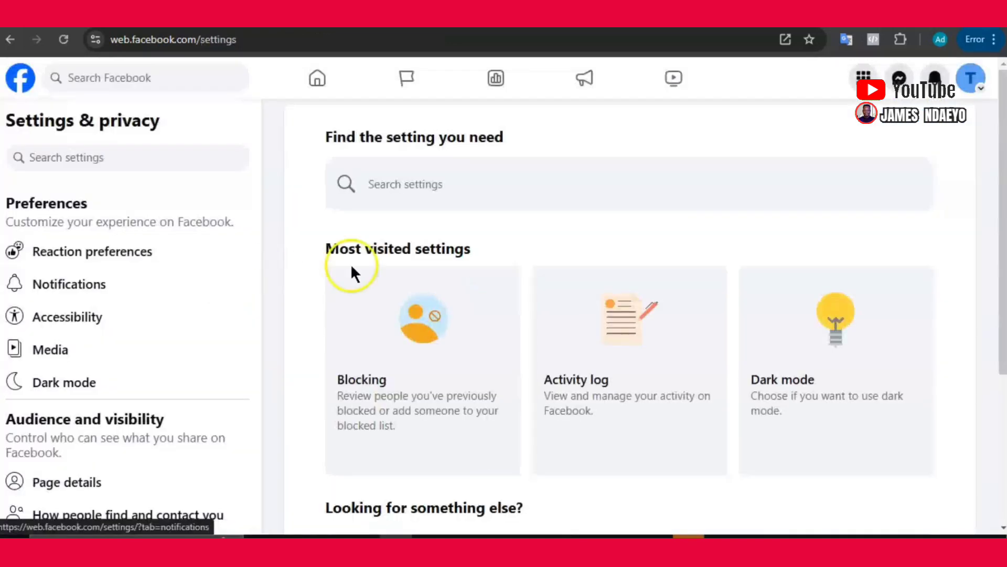
scroll(348, 269, "down", 1)
scroll(103, 364, "down", 4)
scroll(95, 375, "down", 1)
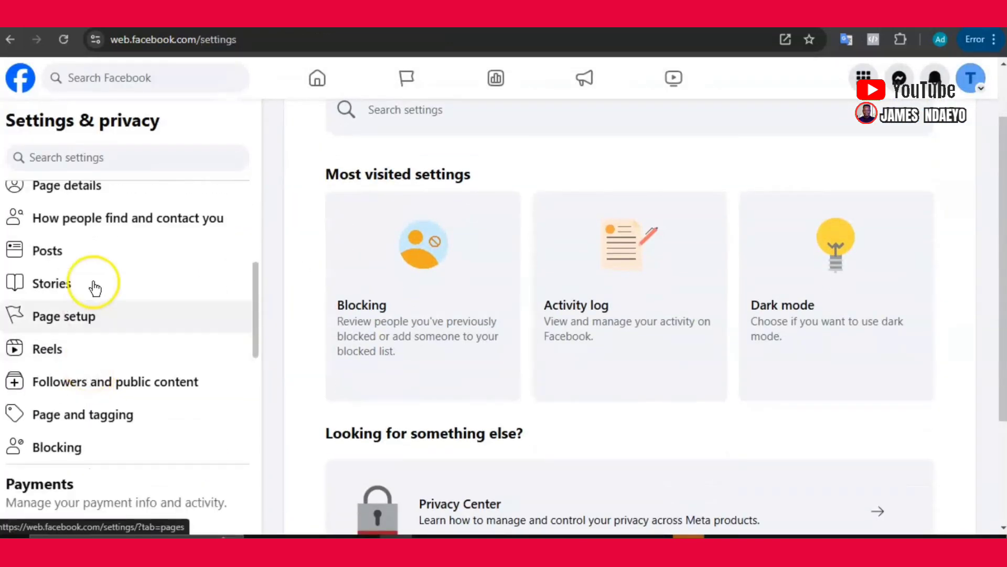
left_click(81, 324)
left_click(487, 263)
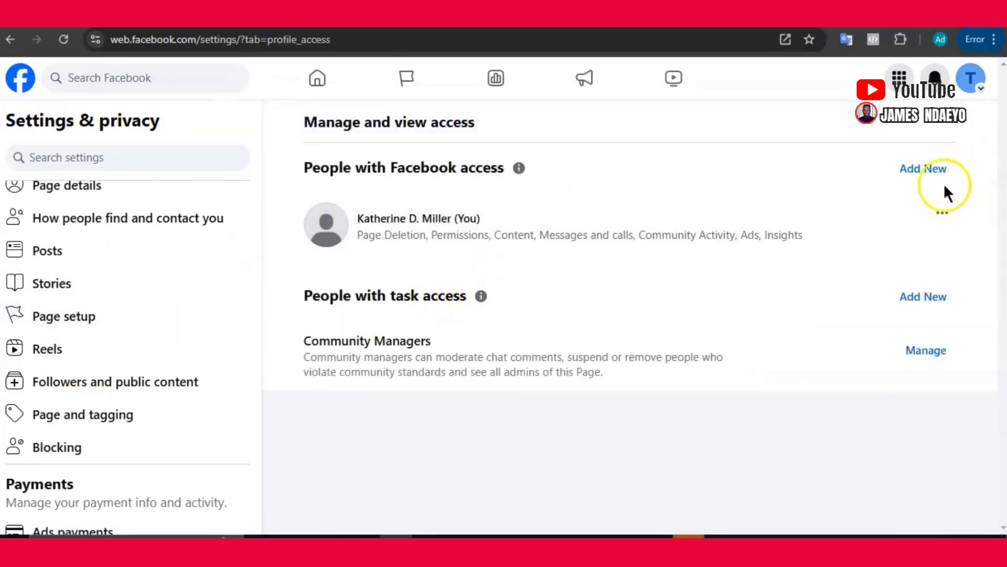
left_click(923, 169)
left_click(666, 442)
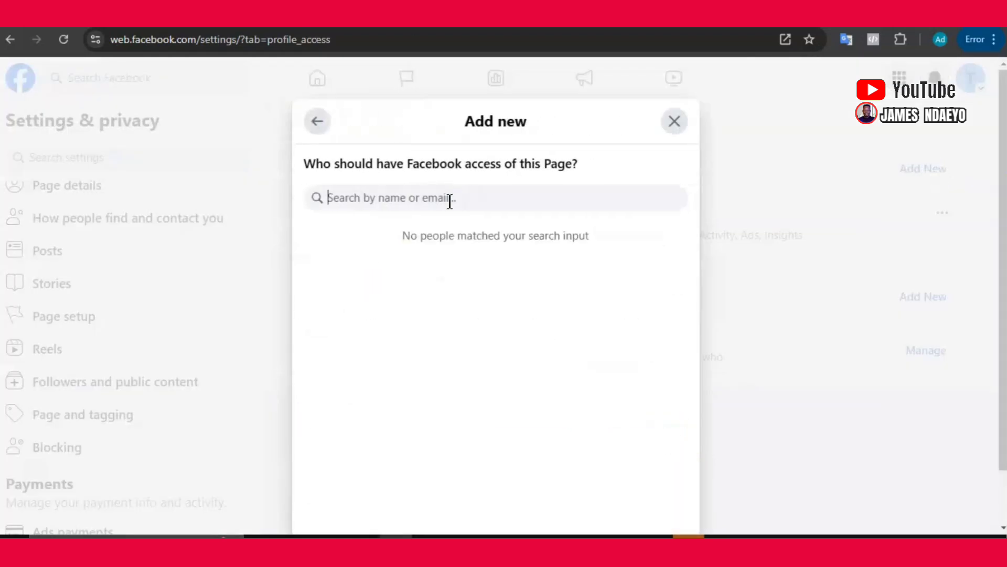
- Switch to the second account's browser window and log back in with the saved credentials
mouse_move(428, 548)
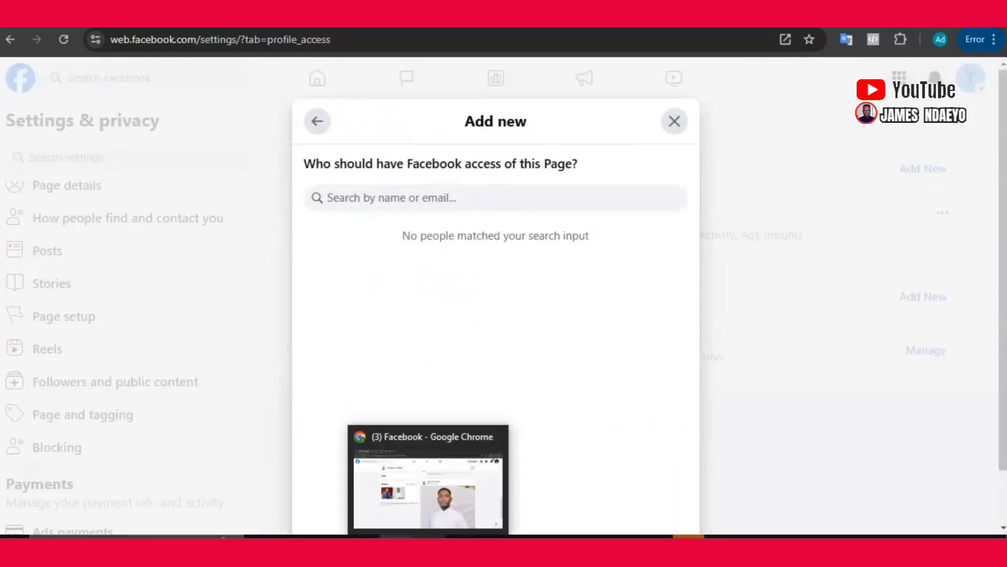
left_click(428, 477)
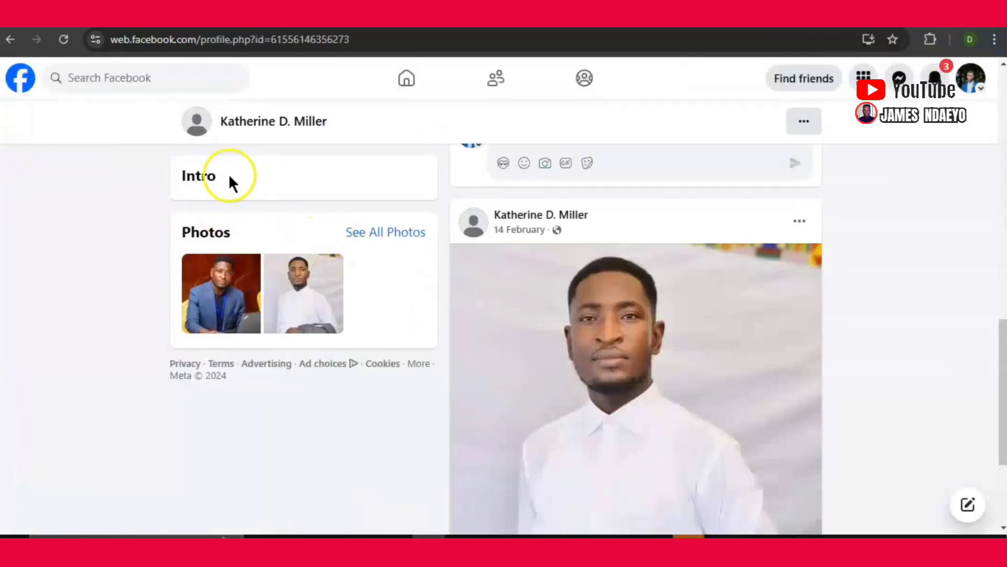
left_click(394, 80)
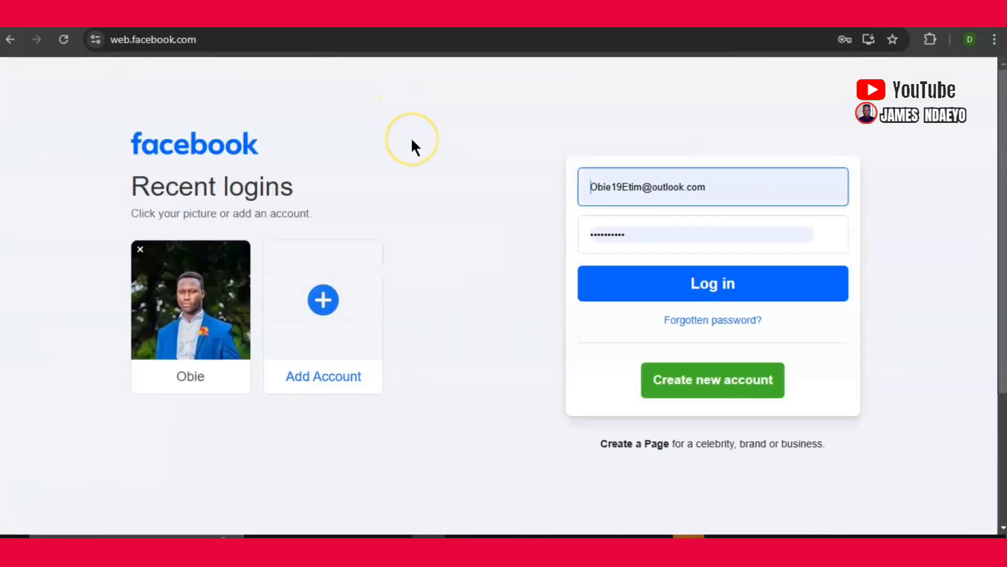
left_click(658, 286)
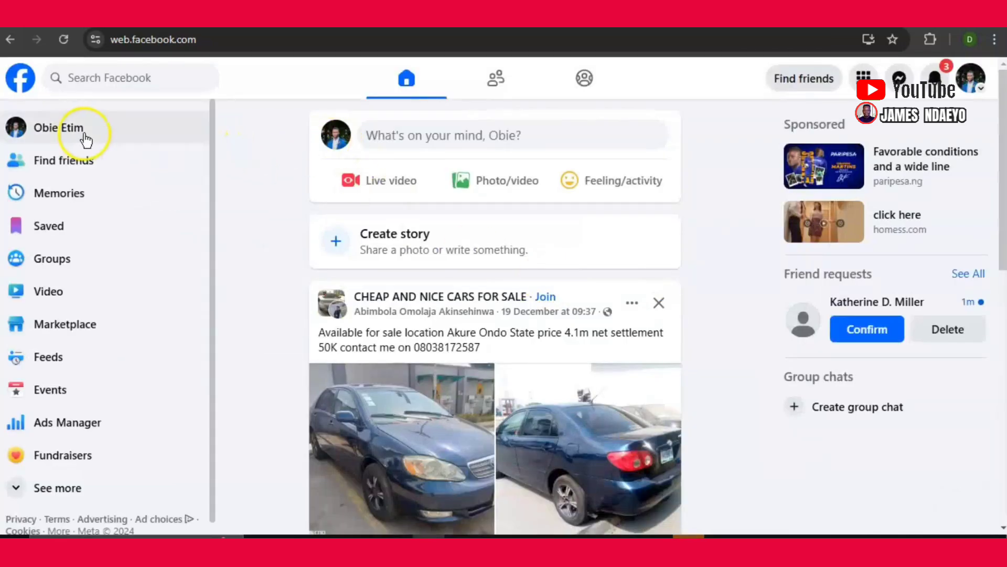
- Open the second account's own profile and copy its full profile name
left_click(338, 137)
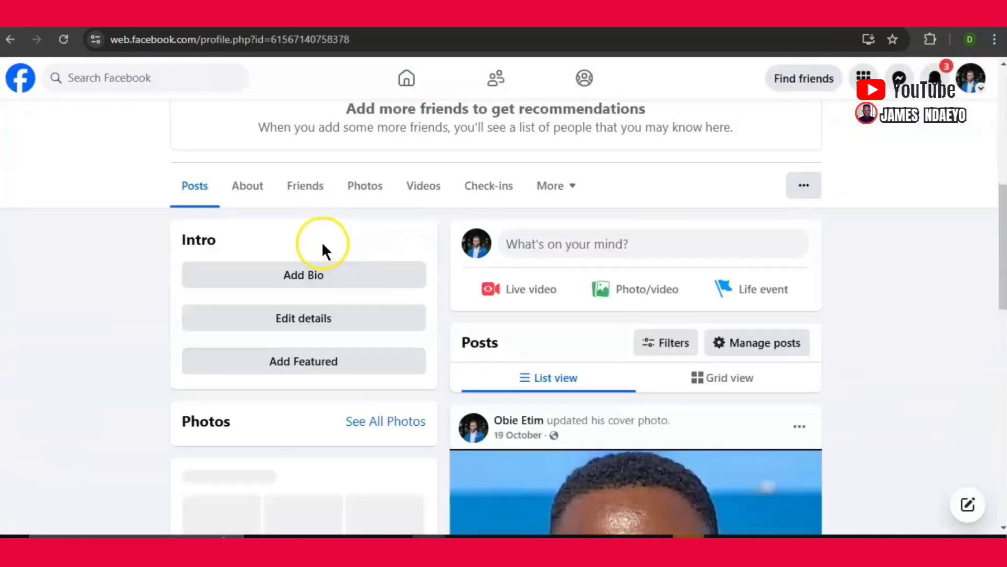
scroll(359, 146, "up", 6)
scroll(403, 185, "up", 1)
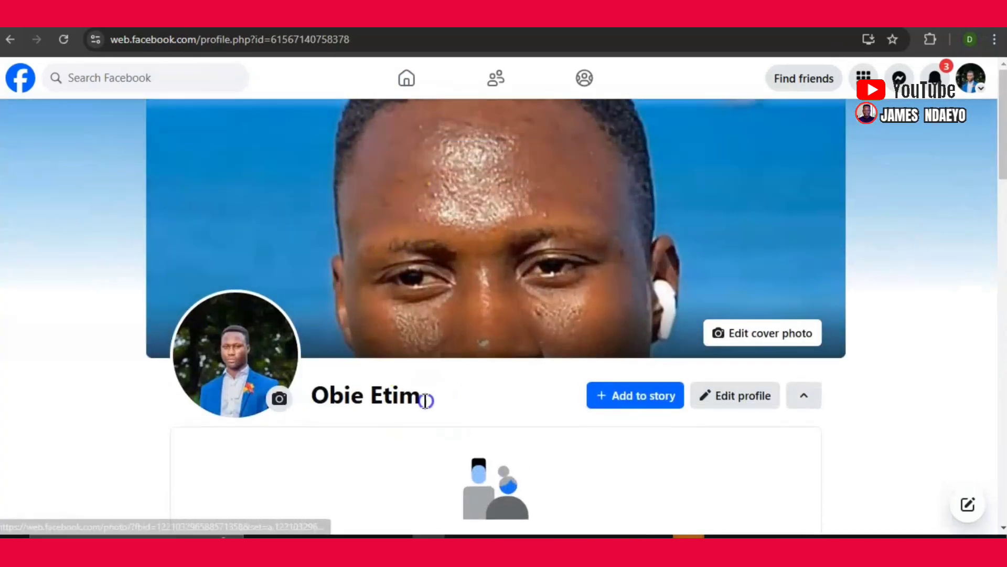
triple_click(366, 399)
right_click(366, 399)
left_click(395, 237)
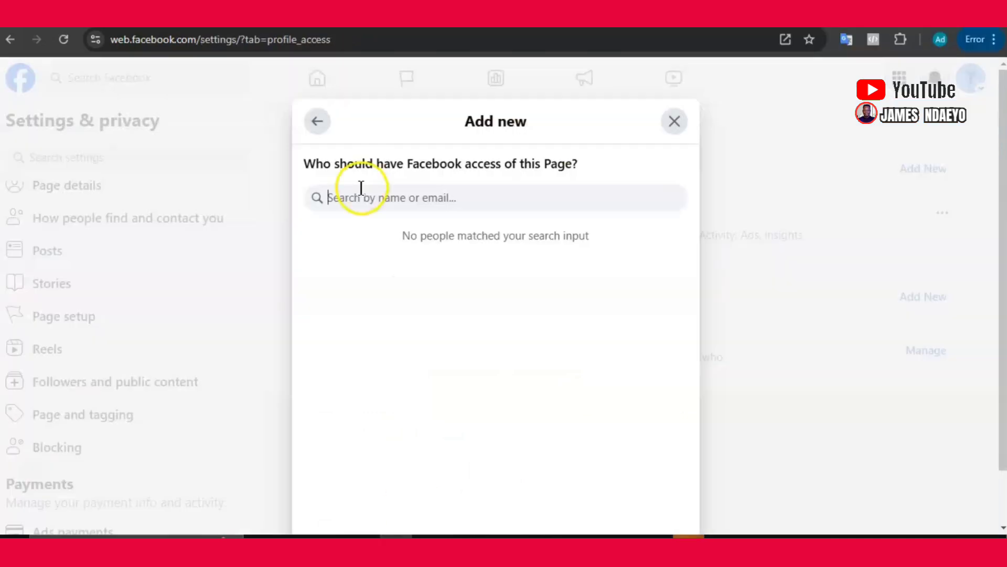
- Search for the copied name in the first account's Facebook access dialog and choose the profile pictured in a blue suit
right_click(351, 197)
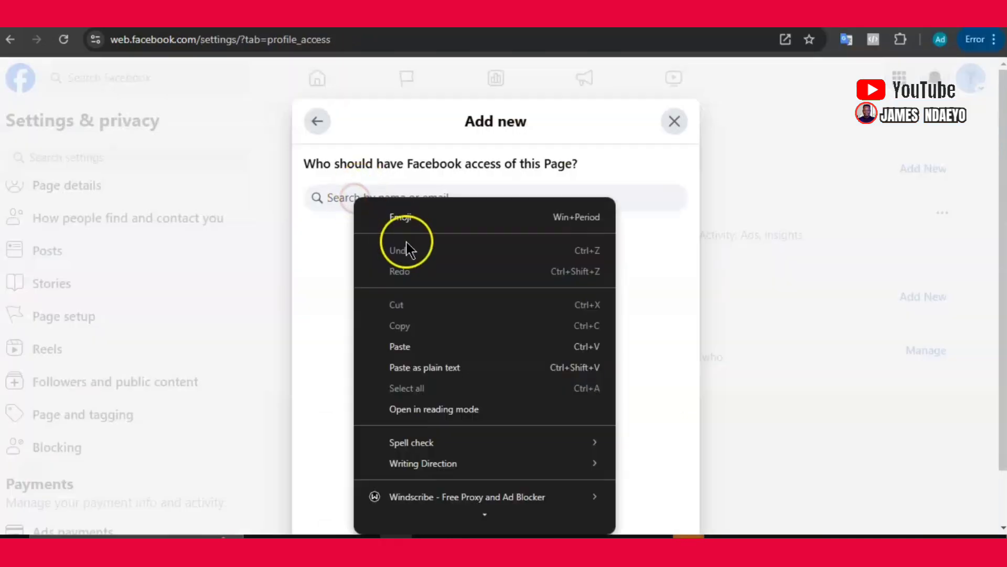
left_click(409, 345)
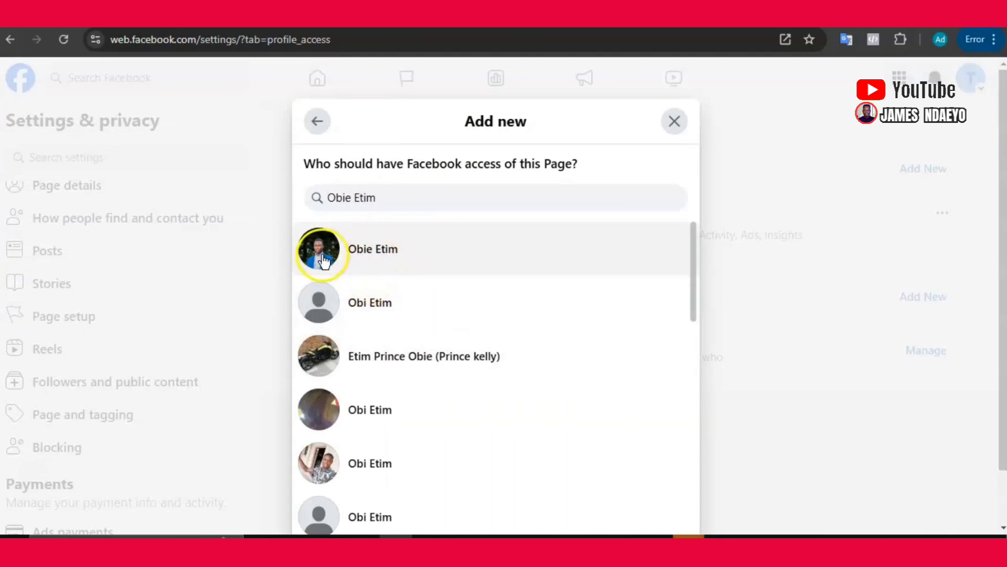
left_click(390, 265)
left_click(659, 473)
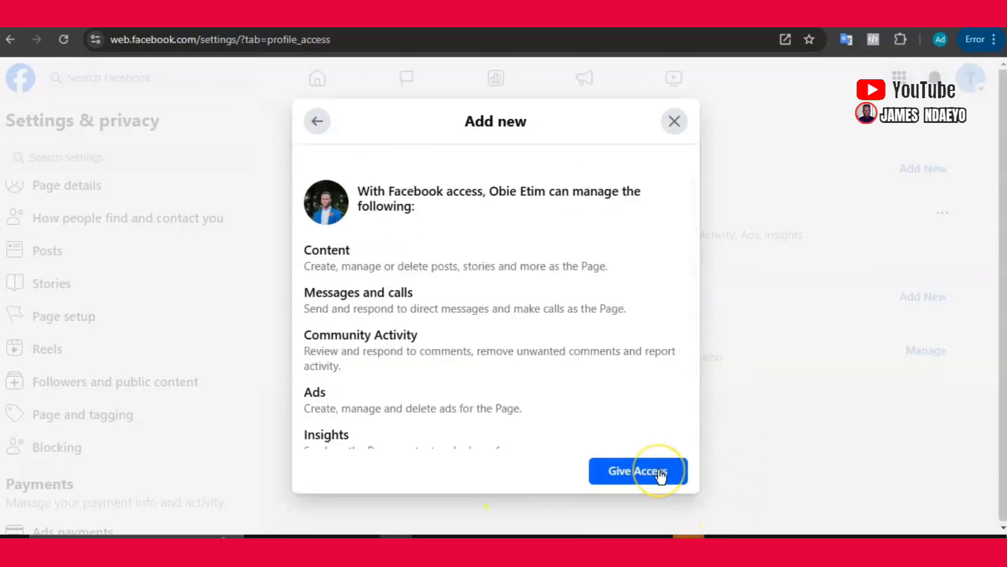
- Give the chosen account Facebook access with full control of the Page, and return to the home feed
scroll(641, 404, "down", 2)
scroll(641, 371, "up", 2)
scroll(643, 373, "down", 2)
scroll(663, 367, "up", 2)
scroll(670, 400, "down", 2)
left_click(670, 404)
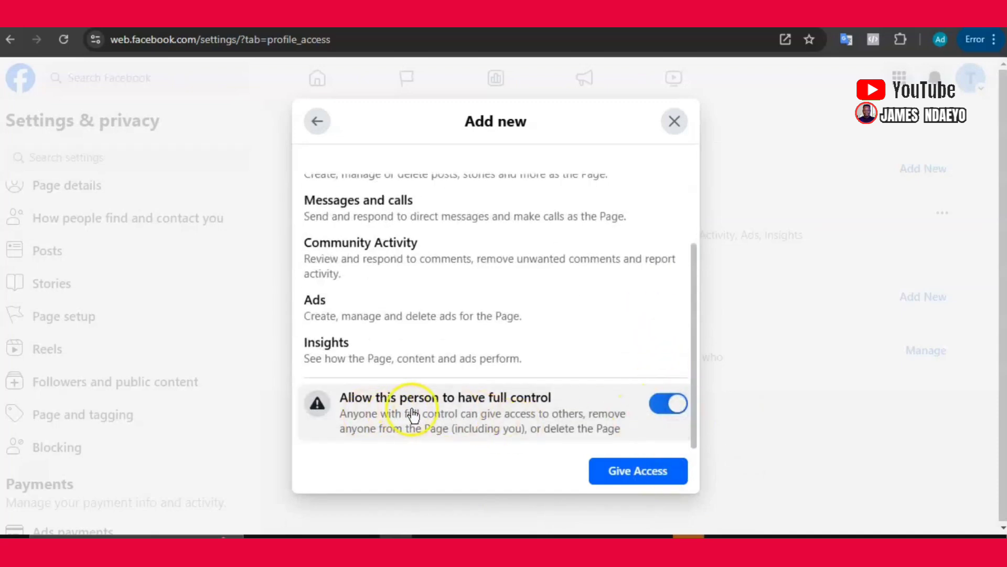
left_click(653, 472)
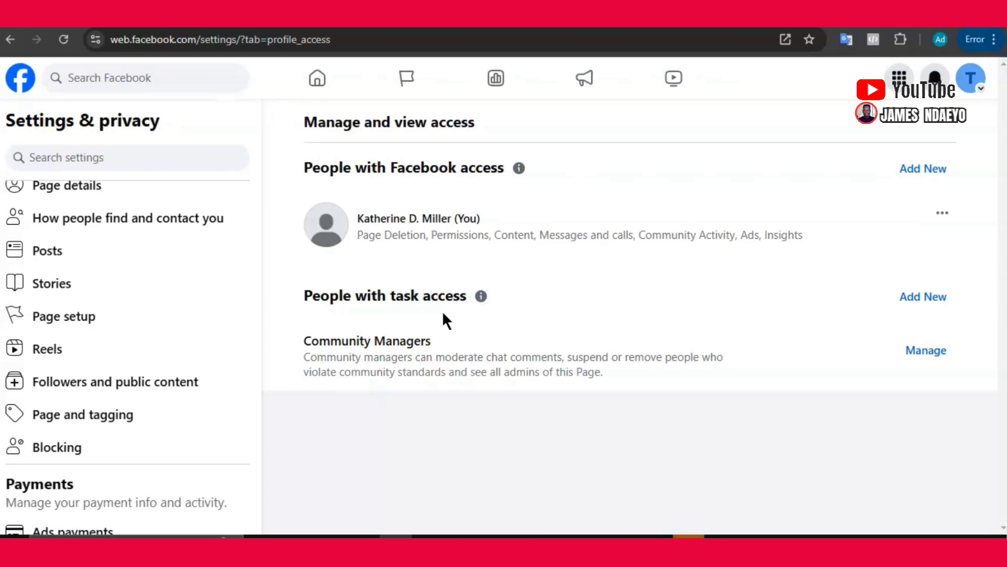
left_click(319, 77)
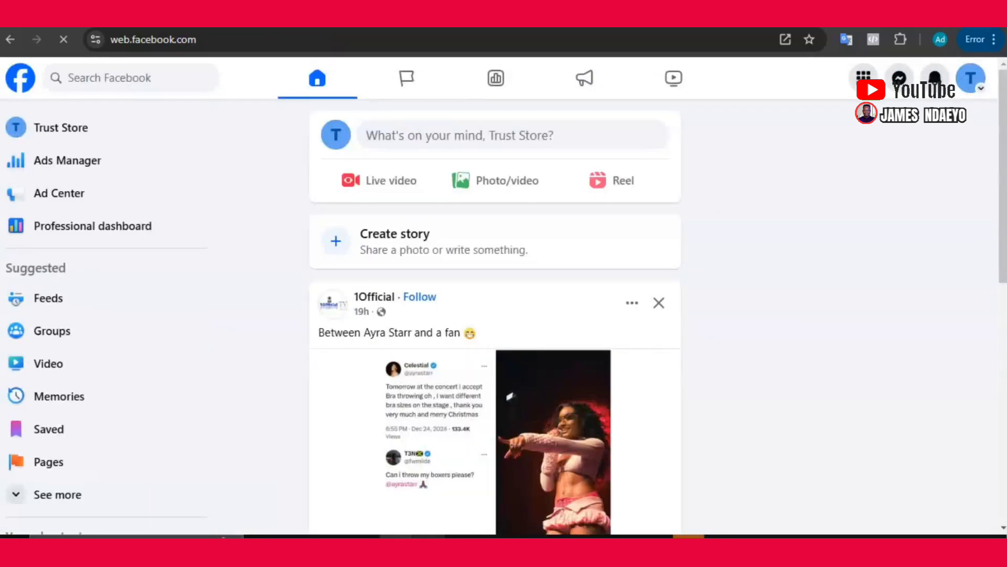
- Switch to the second account's browser window and check its notifications for the invitation to manage the Page
mouse_move(396, 535)
left_click(428, 492)
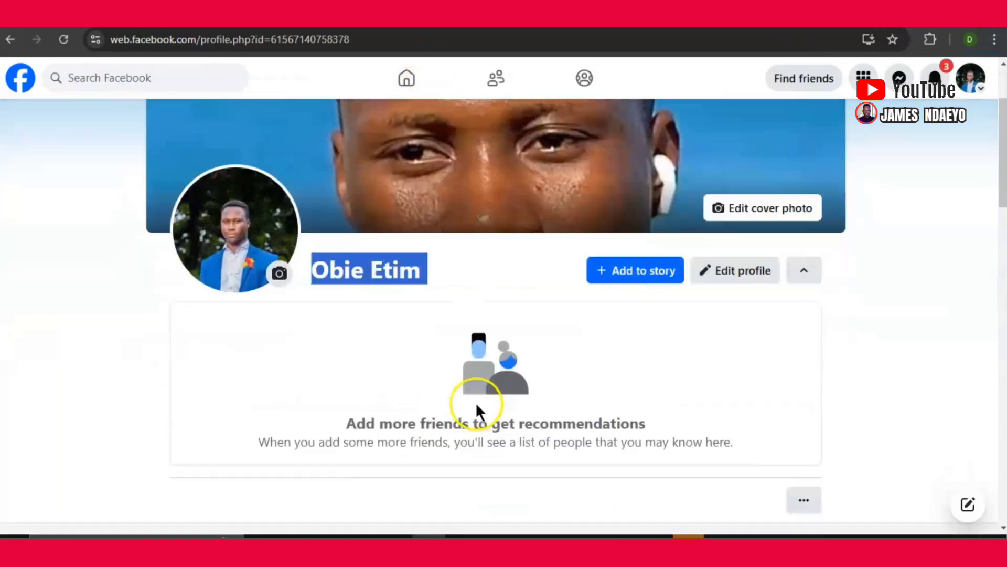
scroll(475, 402, "up", 3)
left_click(934, 372)
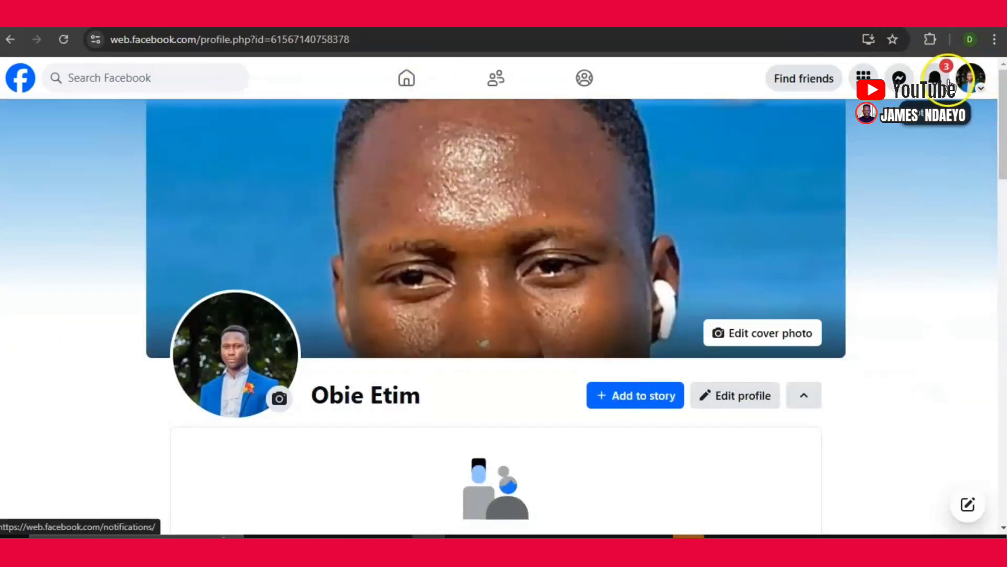
left_click(937, 79)
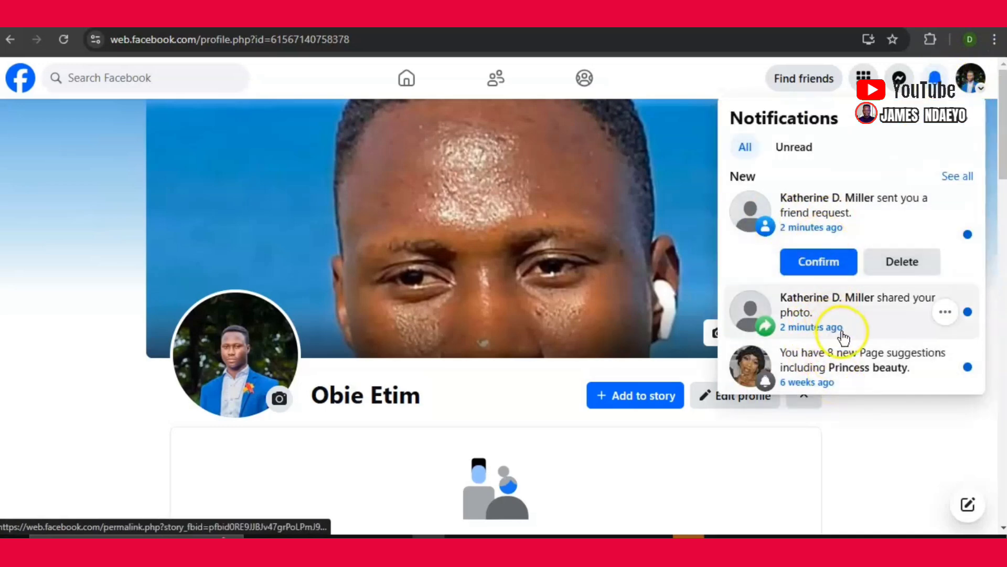
left_click(406, 78)
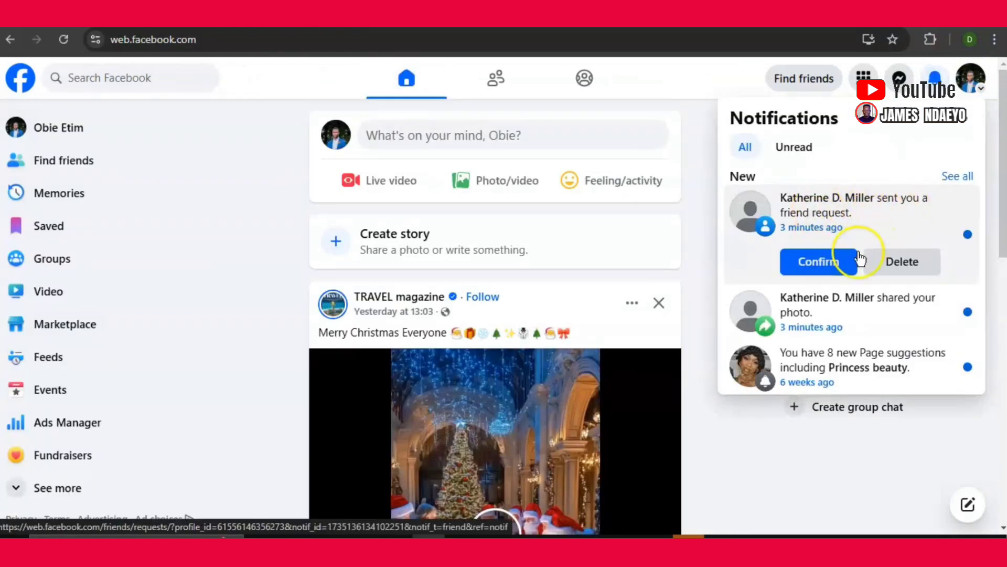
left_click(969, 177)
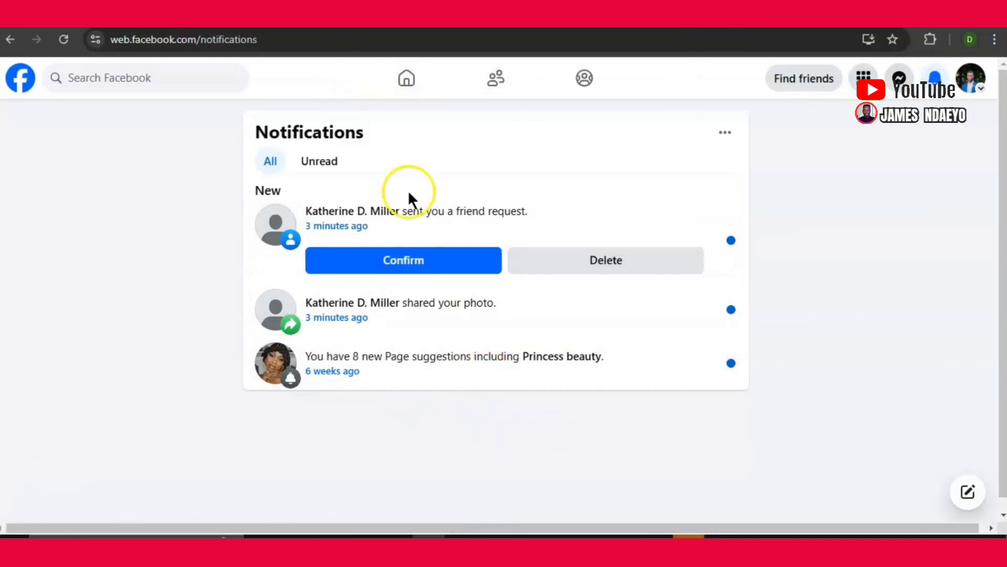
left_click(409, 83)
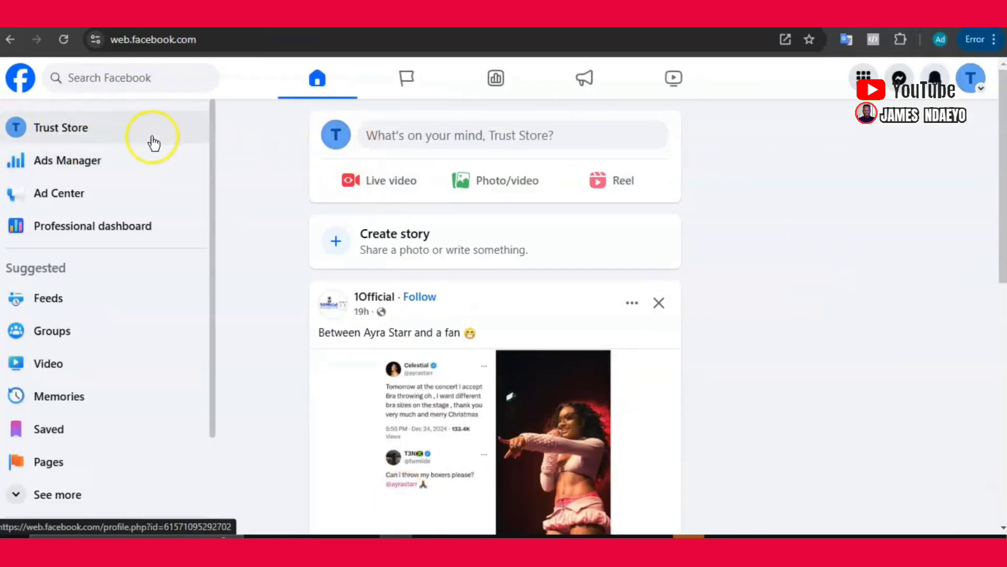
- In the first account's window, open the Trust Store Page, accept the welcome dialog's default settings, and copy the Page's web address
left_click(336, 141)
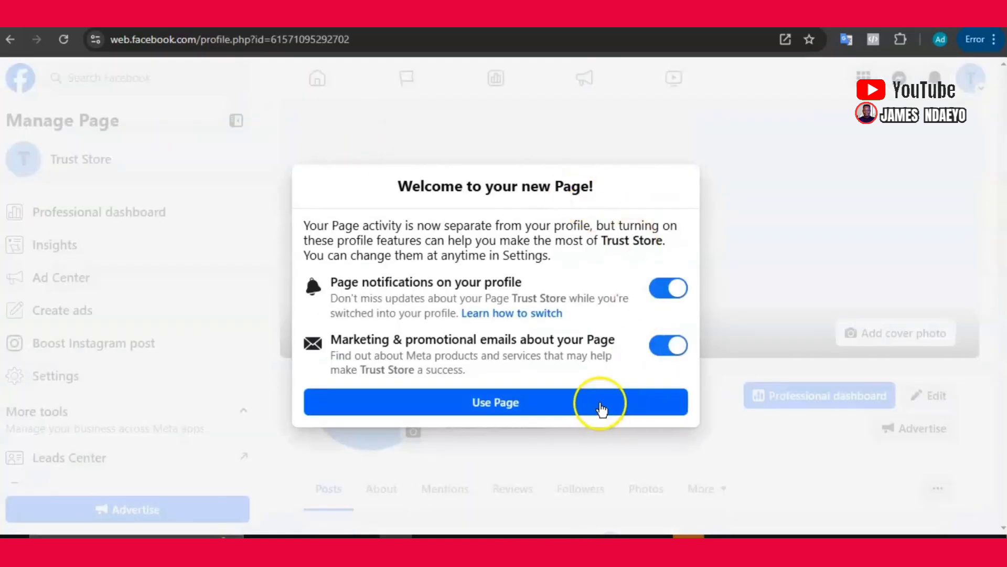
left_click(601, 409)
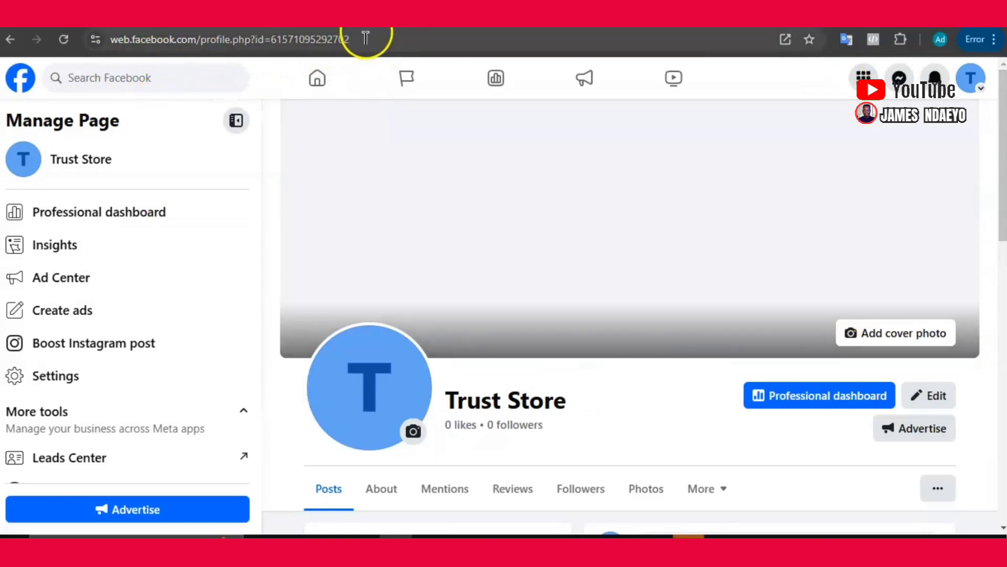
left_click(366, 39)
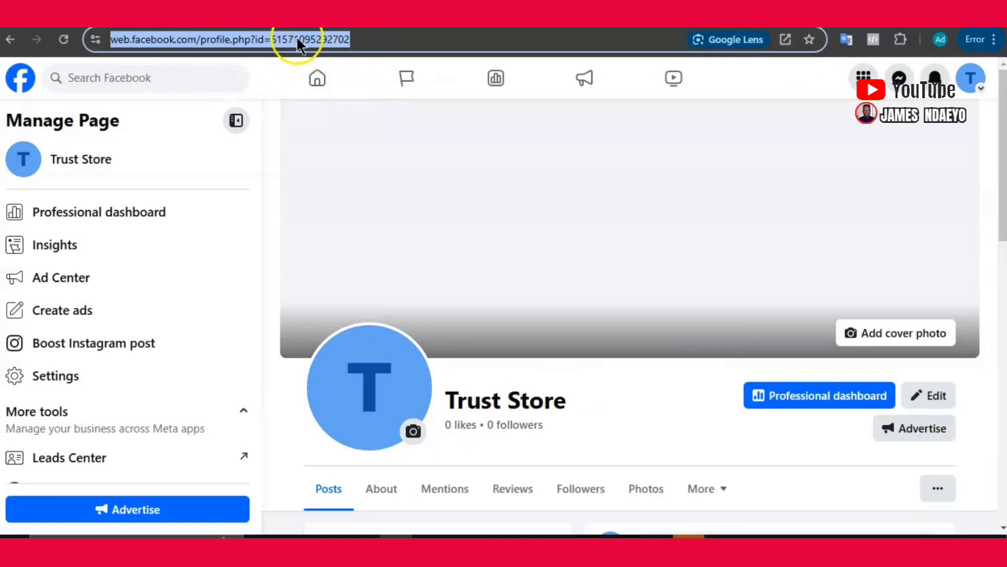
right_click(277, 41)
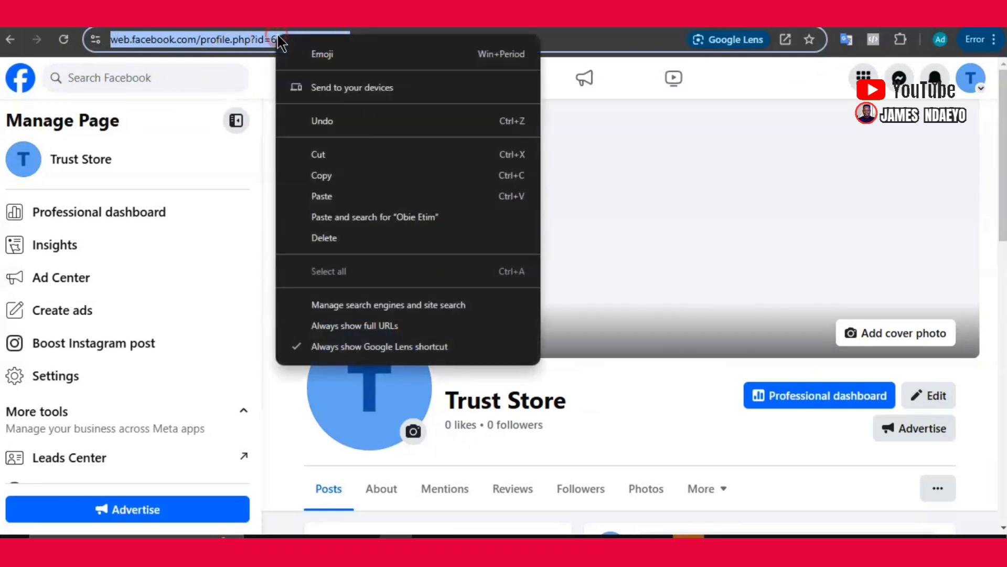
left_click(333, 179)
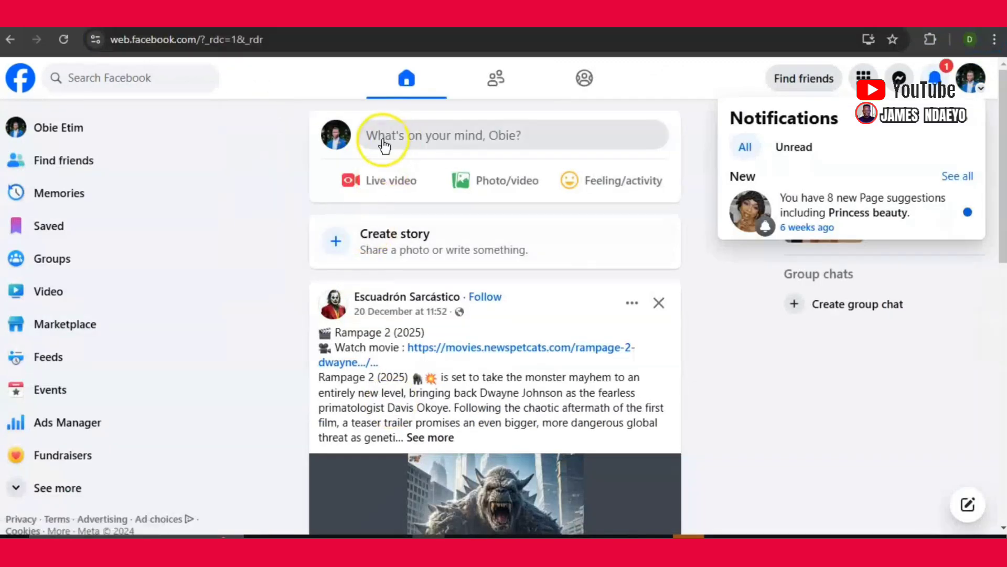
- Open the copied Trust Store Page address in the second account's browser window
left_click(306, 40)
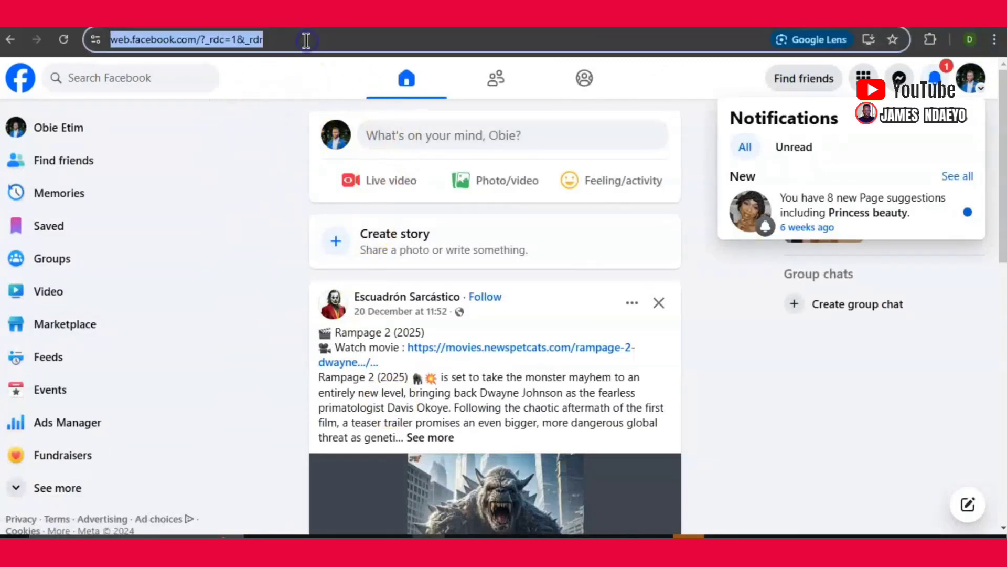
key("ctrl+v")
key("Return")
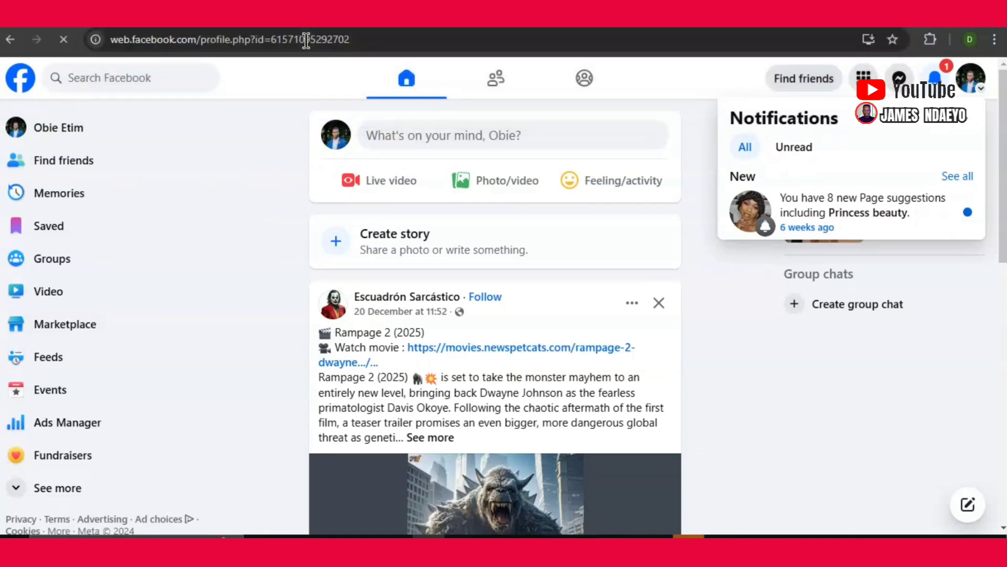
- Look over the Trust Store Page from the second account, including its intro, posts and profile picture
scroll(520, 262, "down", 4)
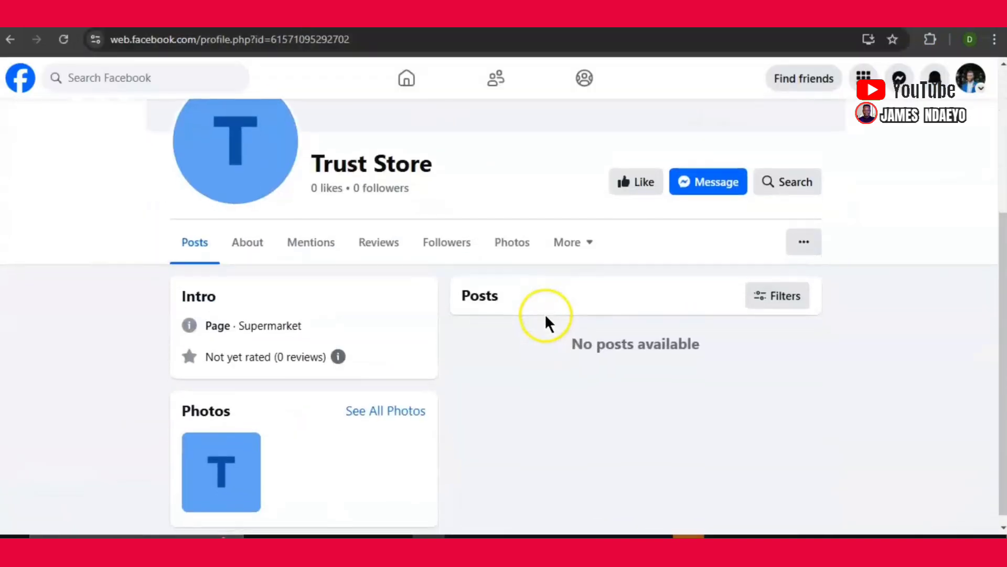
scroll(506, 343, "up", 1)
scroll(509, 342, "up", 3)
scroll(524, 341, "down", 2)
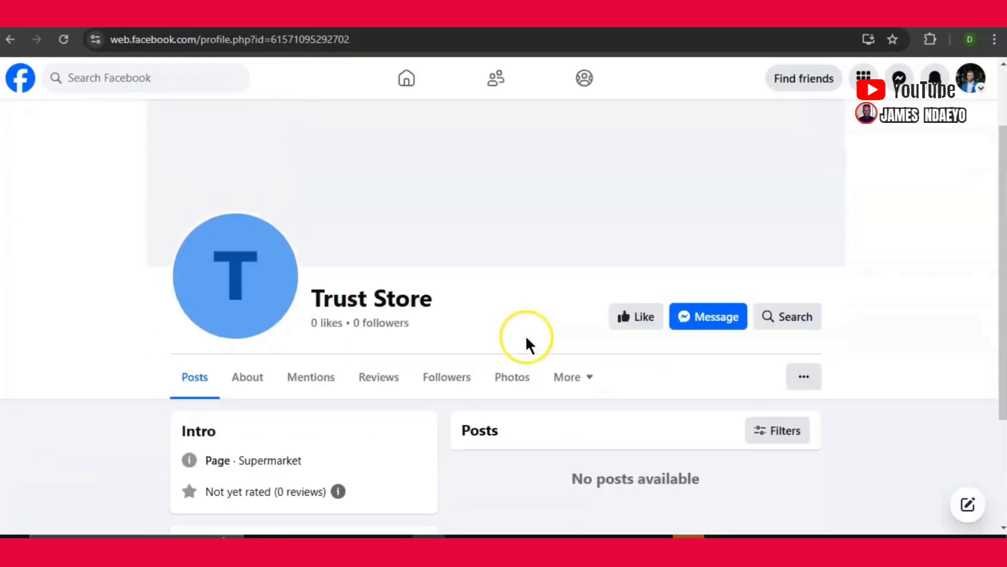
scroll(524, 336, "up", 1)
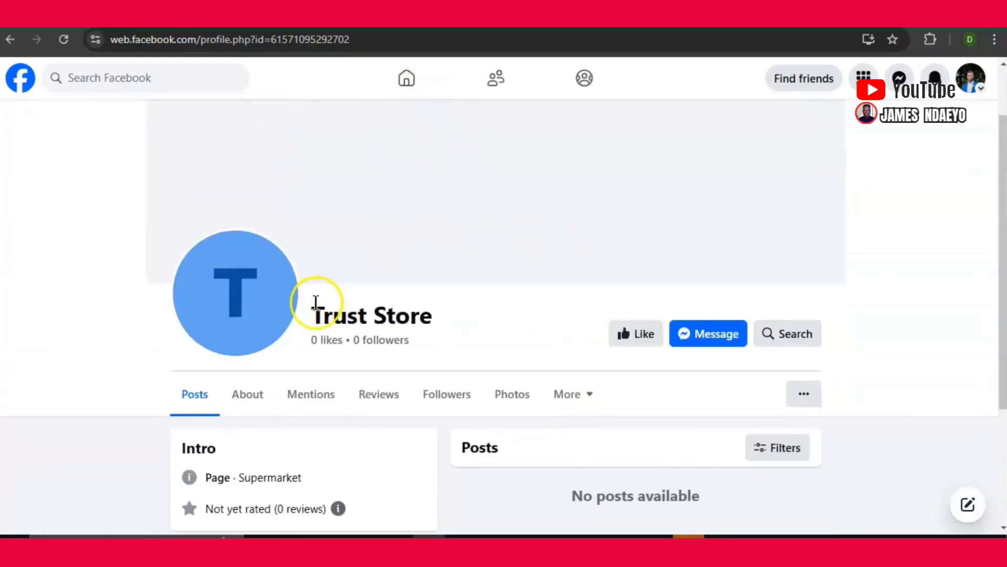
scroll(314, 299, "down", 3)
left_click(254, 164)
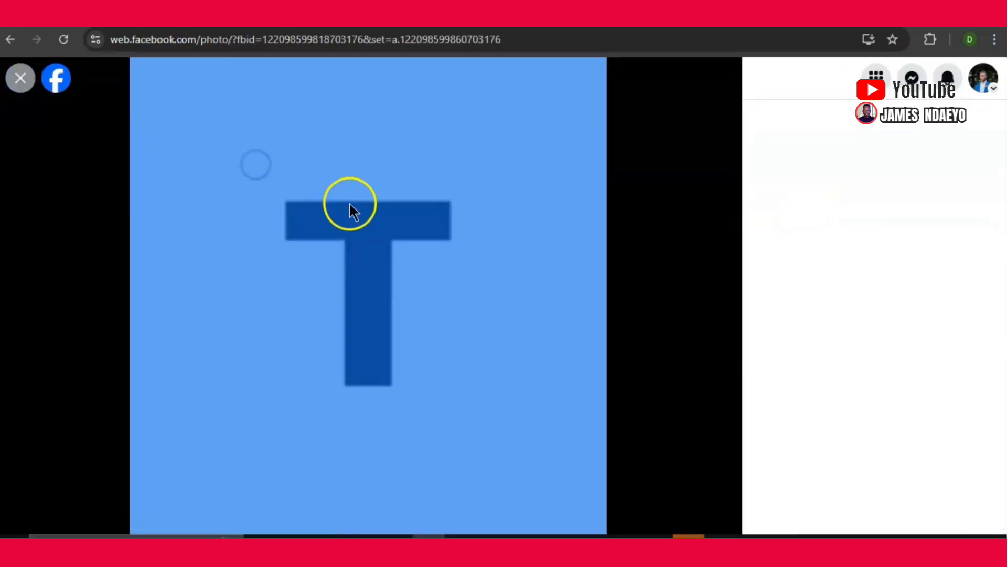
left_click(20, 78)
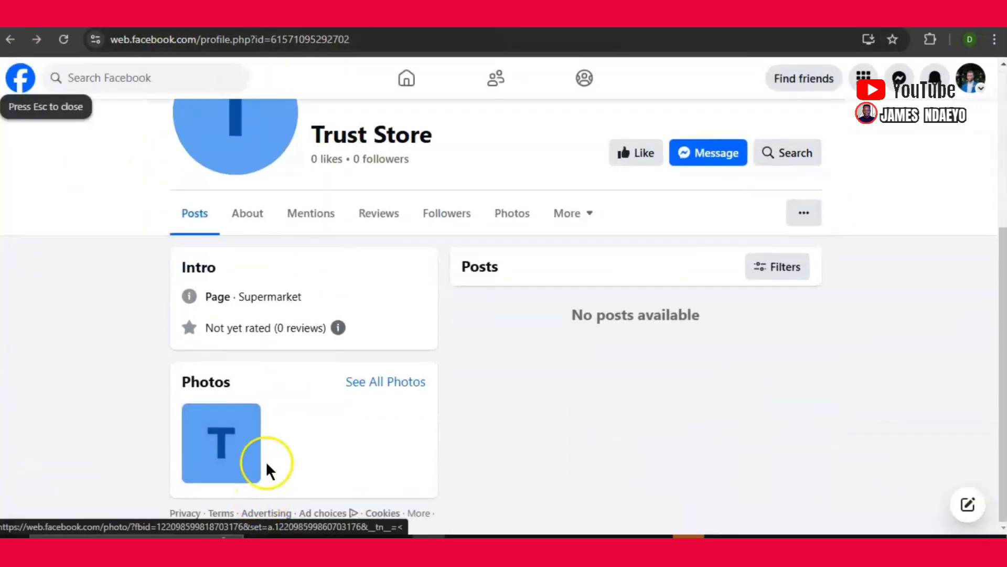
scroll(627, 300, "up", 5)
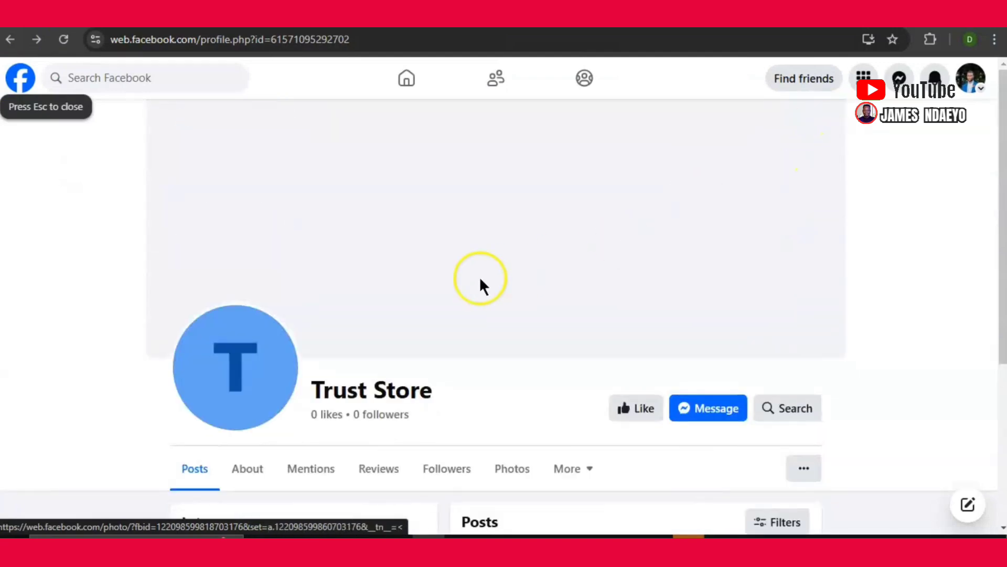
scroll(233, 367, "down", 5)
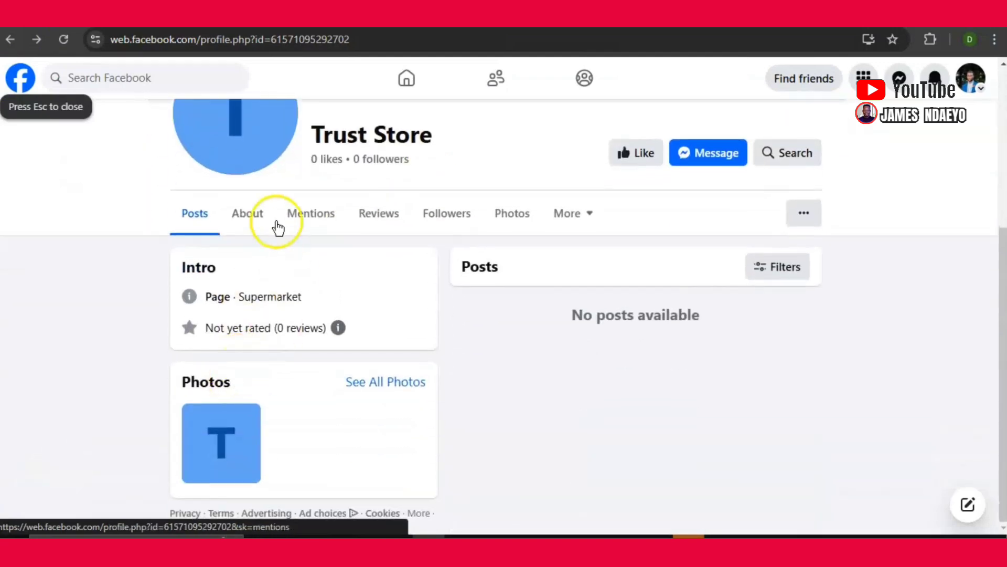
scroll(378, 240, "up", 3)
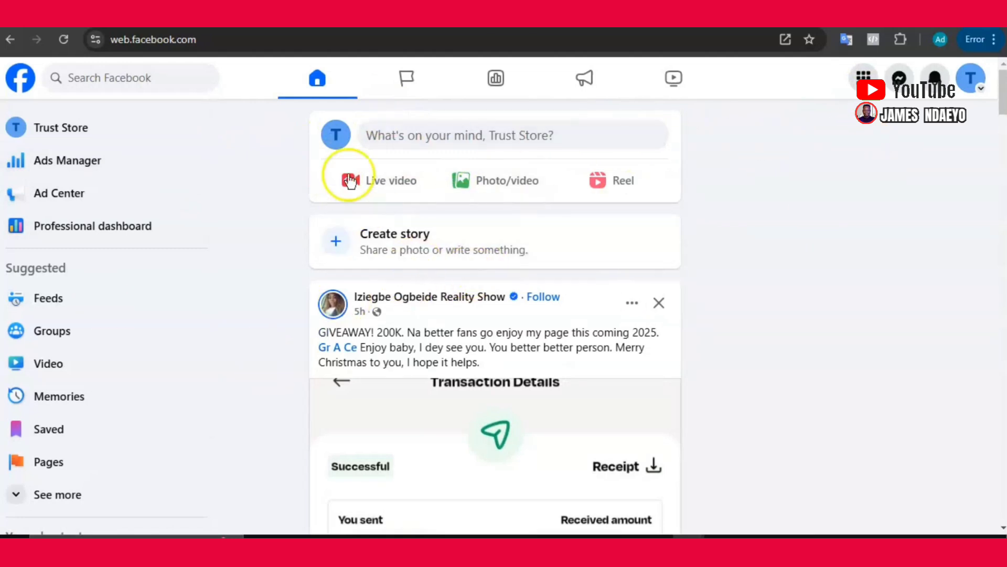
- Back in the first account's window, open the Trust Store Page's access settings and start adding a person with Facebook access
left_click(971, 78)
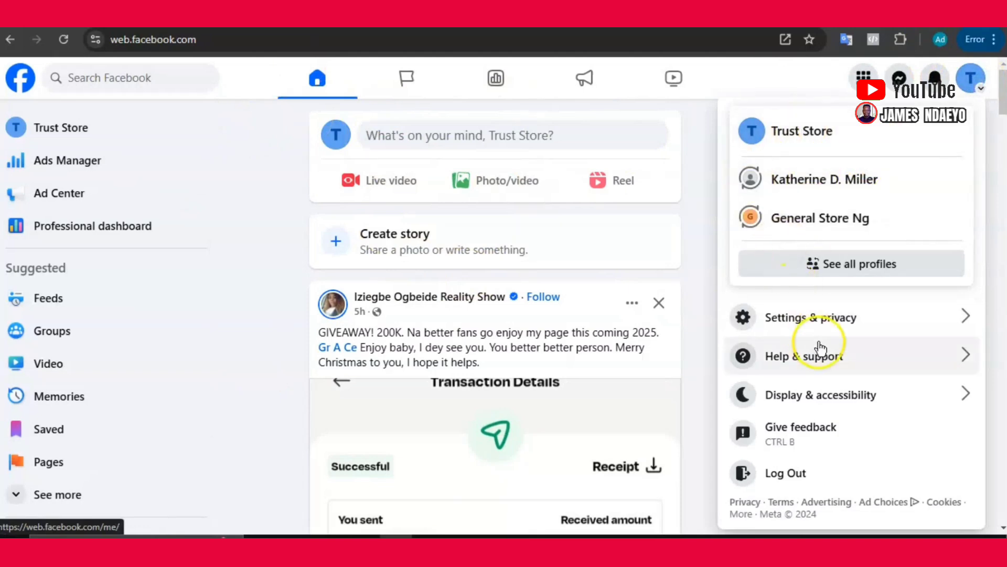
left_click(833, 321)
left_click(782, 161)
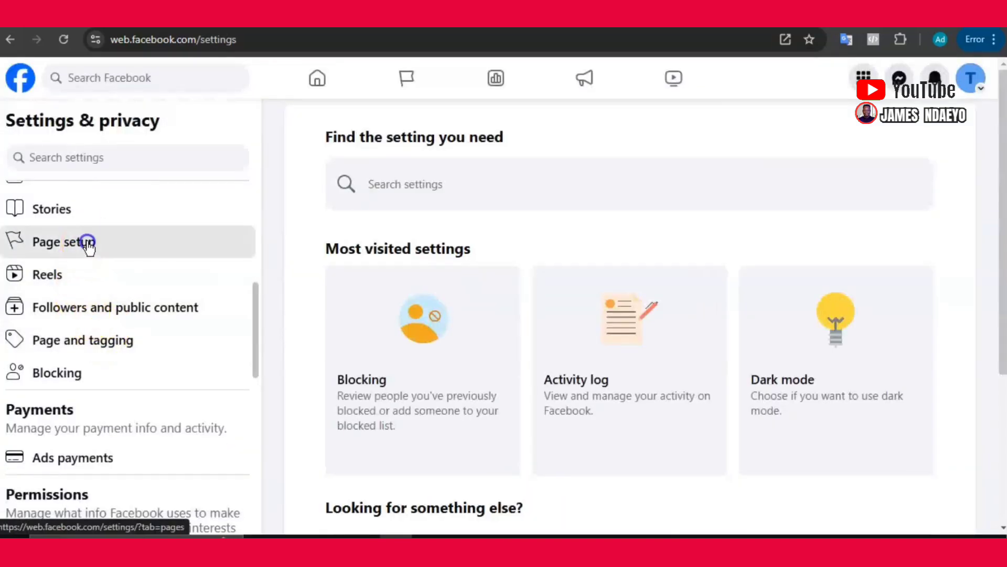
left_click(87, 244)
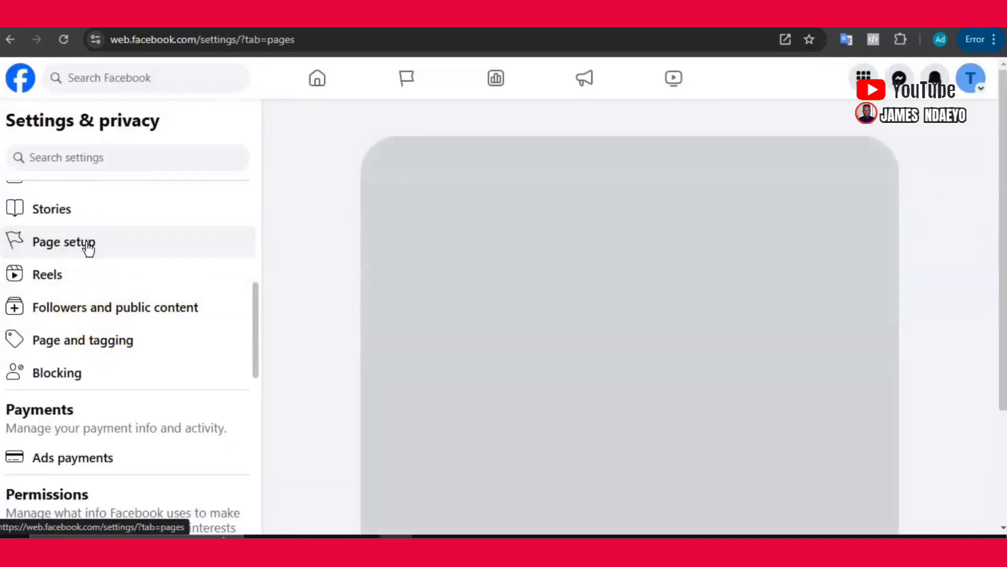
left_click(466, 263)
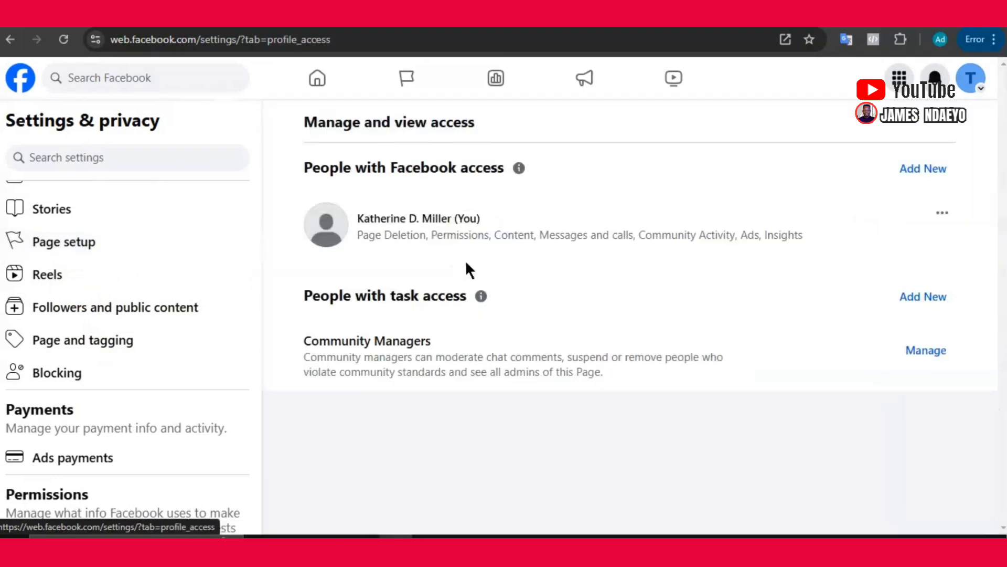
left_click(923, 169)
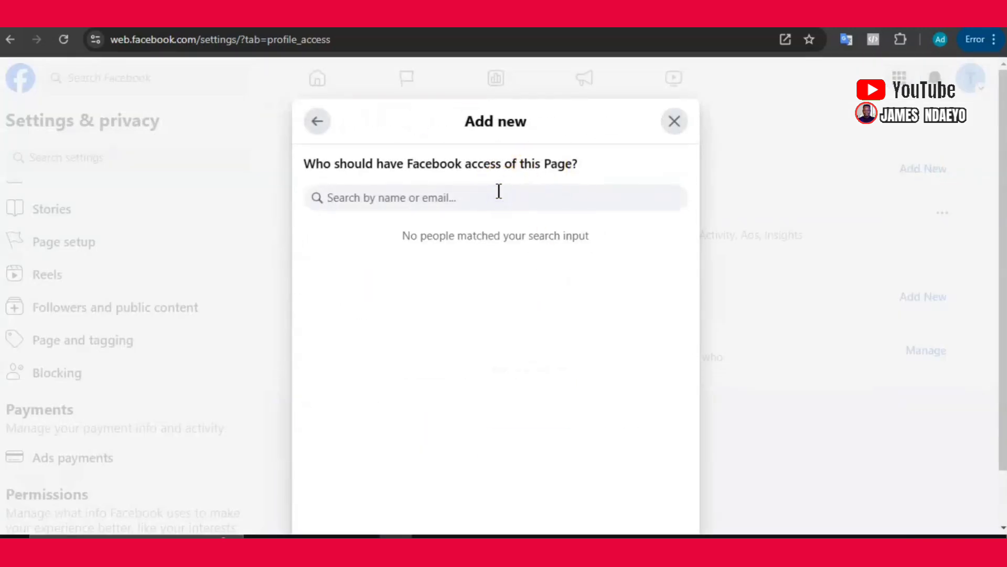
- Search for the second account's copied profile name from the clipboard history and choose the profile pictured in a blue suit
right_click(499, 192)
key("Escape")
key("super+v")
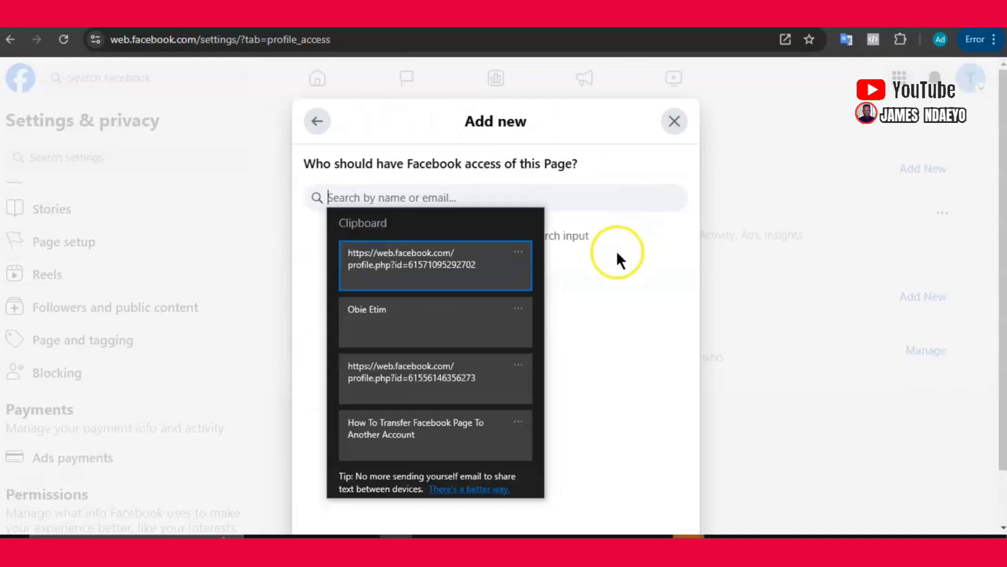
left_click(460, 328)
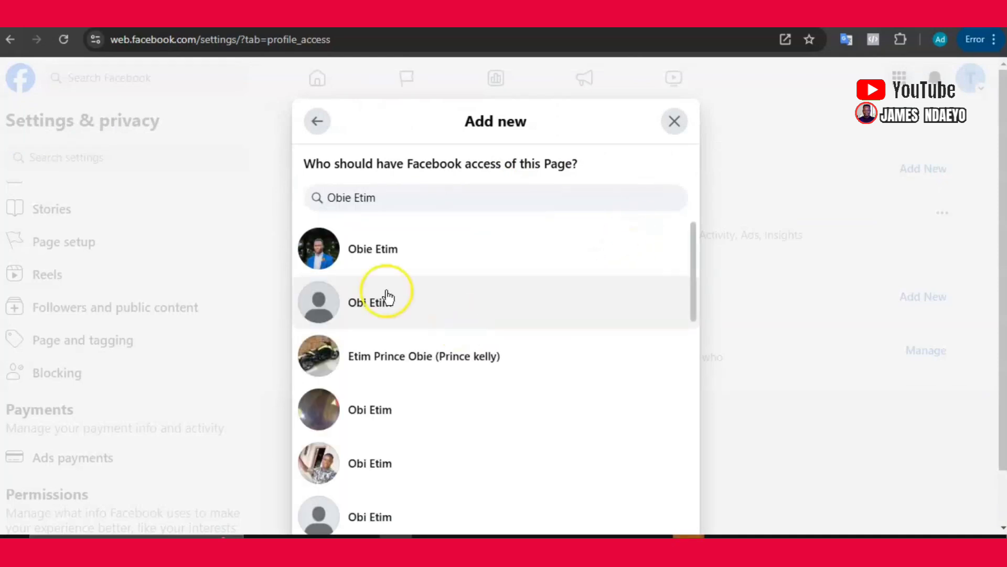
left_click(400, 257)
- Give the chosen profile full control of the Page, confirm with the account password, and dismiss the save-password prompt
scroll(525, 368, "down", 2)
left_click(673, 401)
left_click(650, 472)
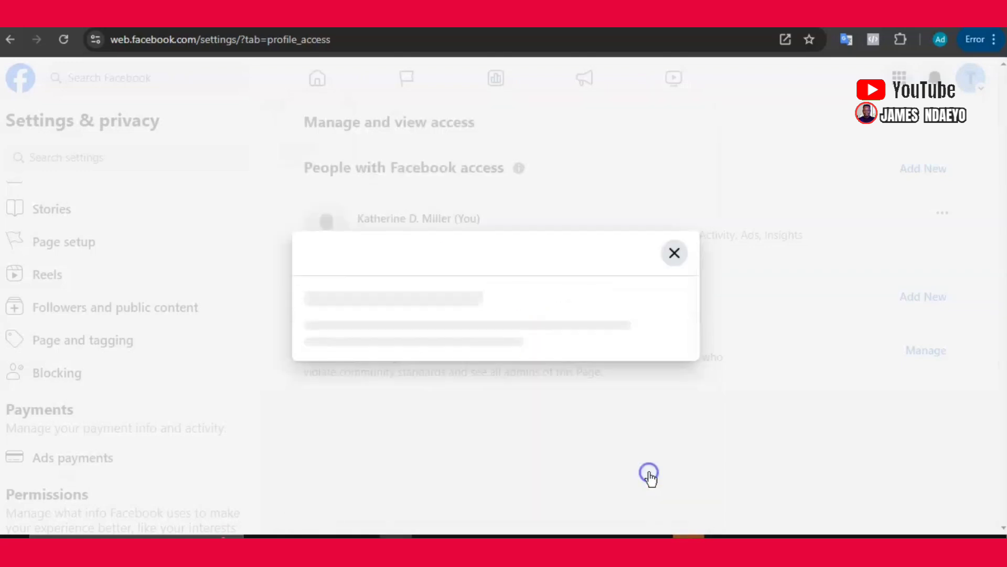
left_click(413, 315)
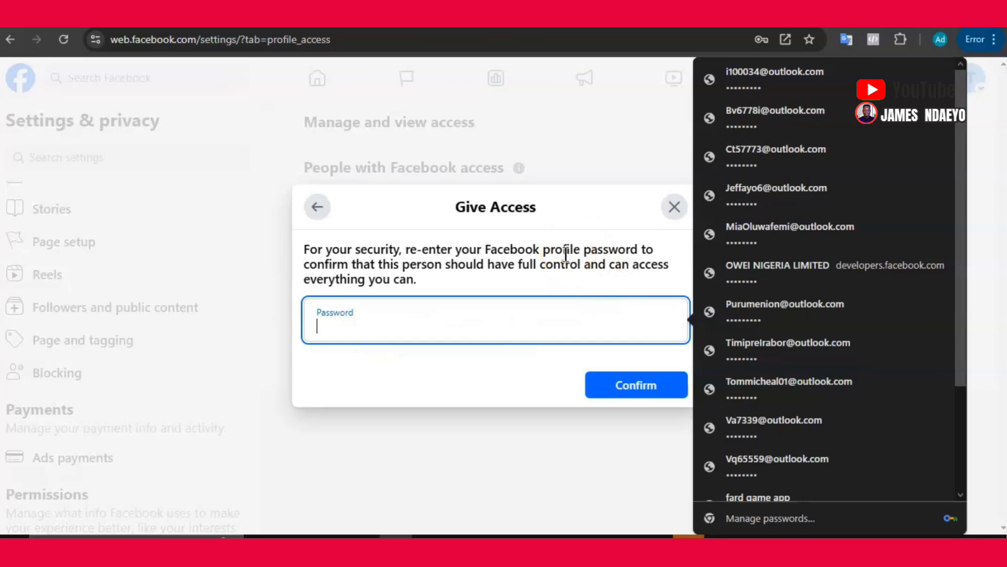
key("ctrl+v")
left_click(634, 385)
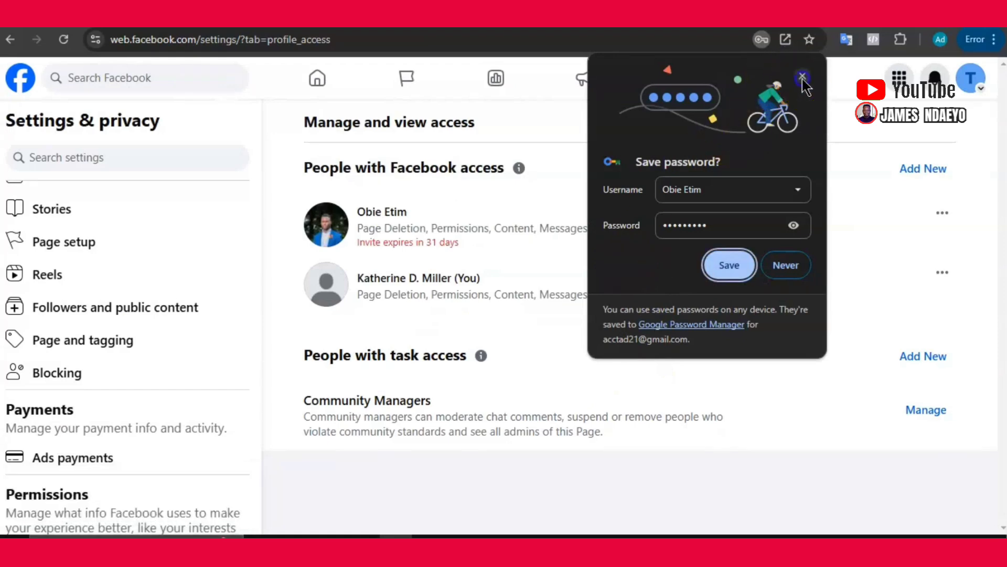
left_click(728, 265)
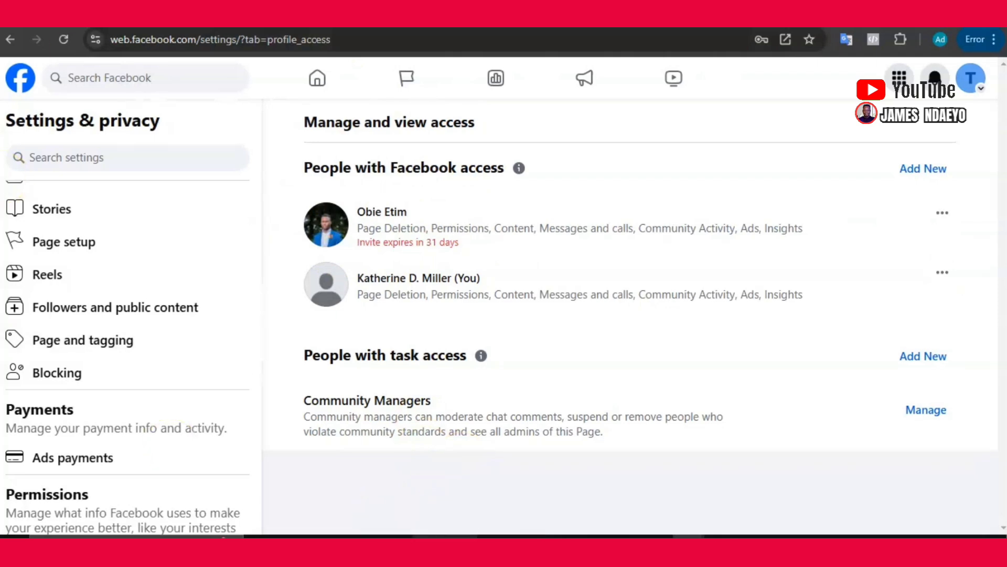
- Switch to the second account's window, return to the home feed, and open the notifications to find the Page invitation
mouse_move(465, 537)
left_click(428, 494)
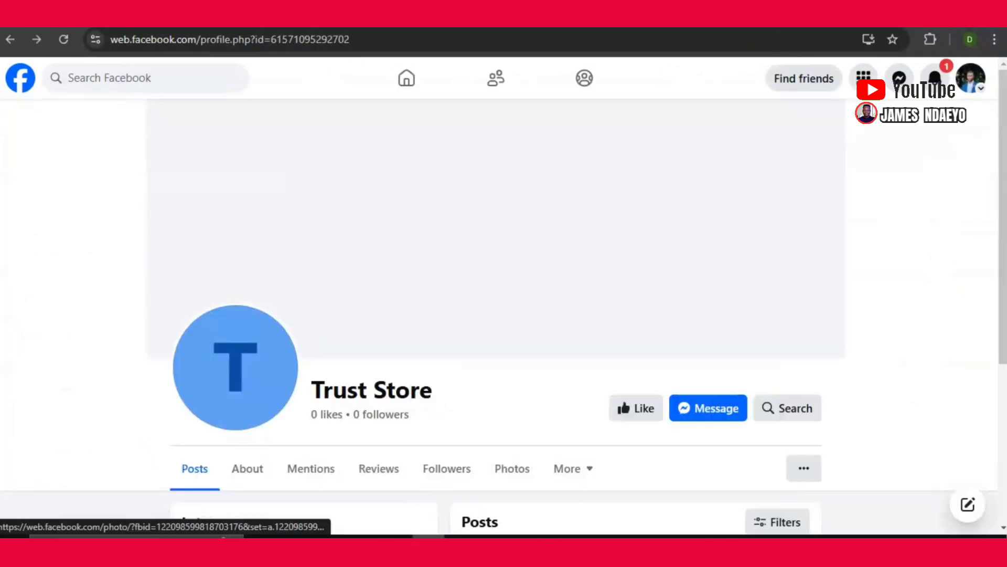
left_click(408, 77)
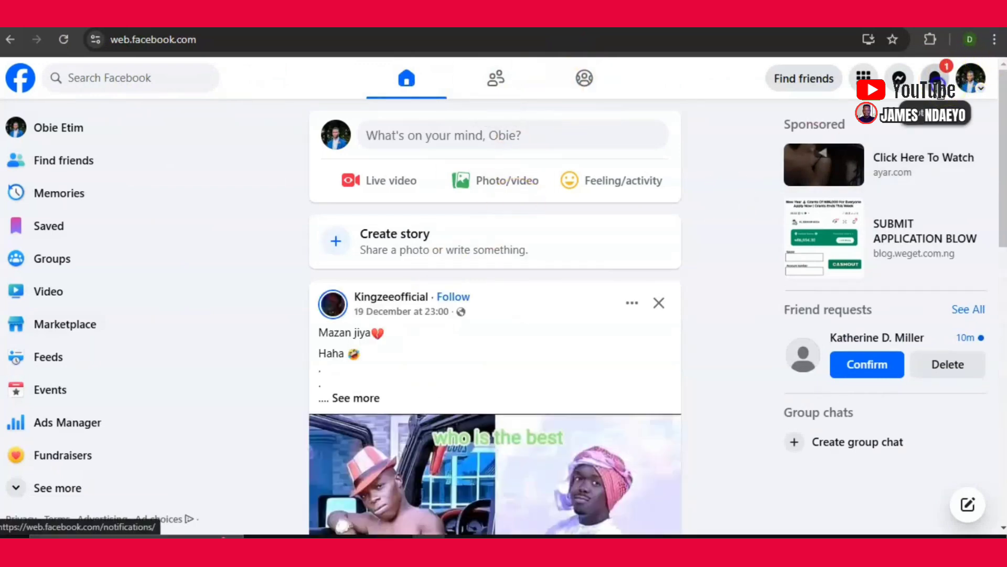
left_click(935, 78)
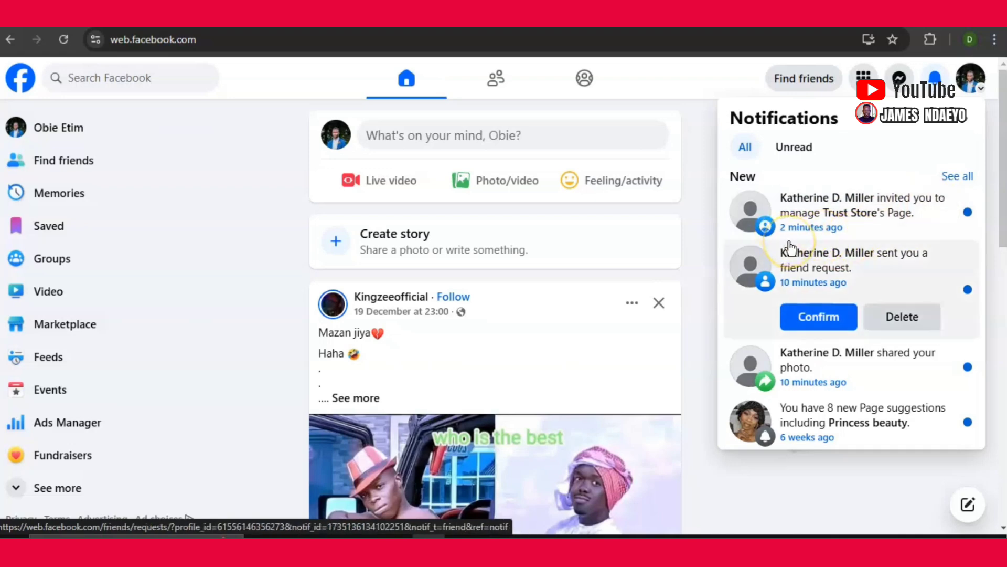
- Open the invitation to manage the Trust Store Page from the notifications and examine the Page's invitation banner
left_click(836, 215)
scroll(496, 279, "down", 2)
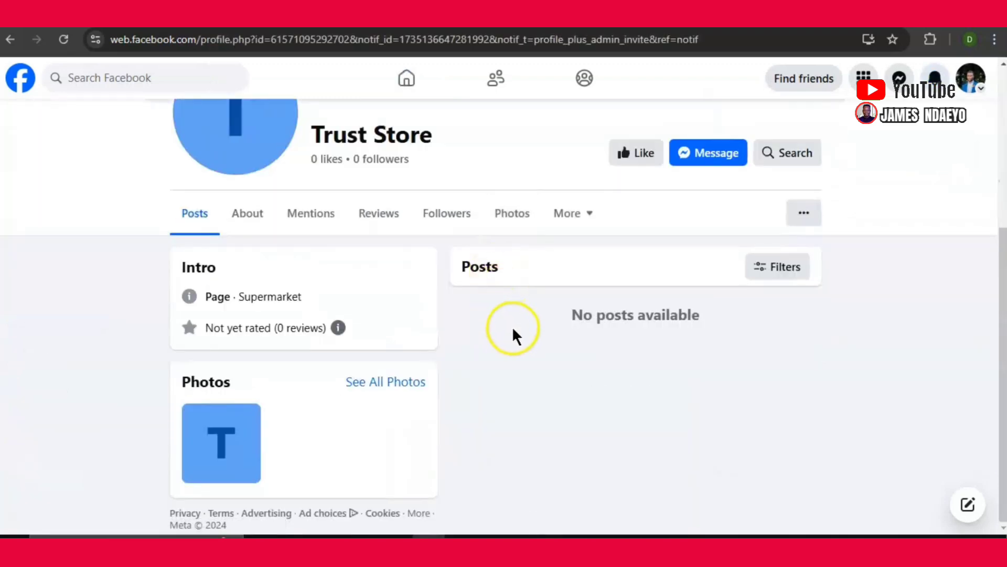
scroll(522, 332, "up", 4)
left_click(928, 77)
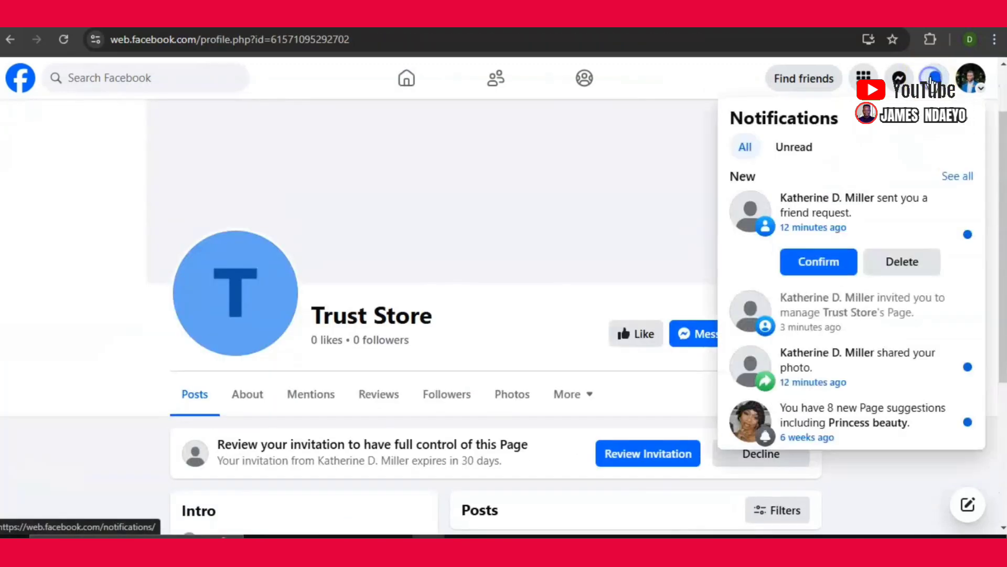
scroll(873, 241, "down", 1)
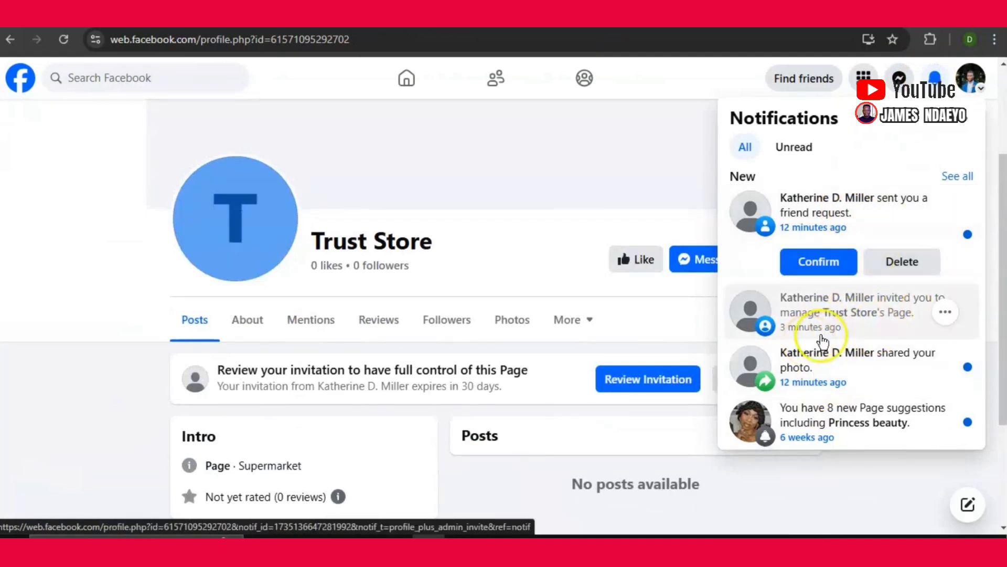
left_click(851, 317)
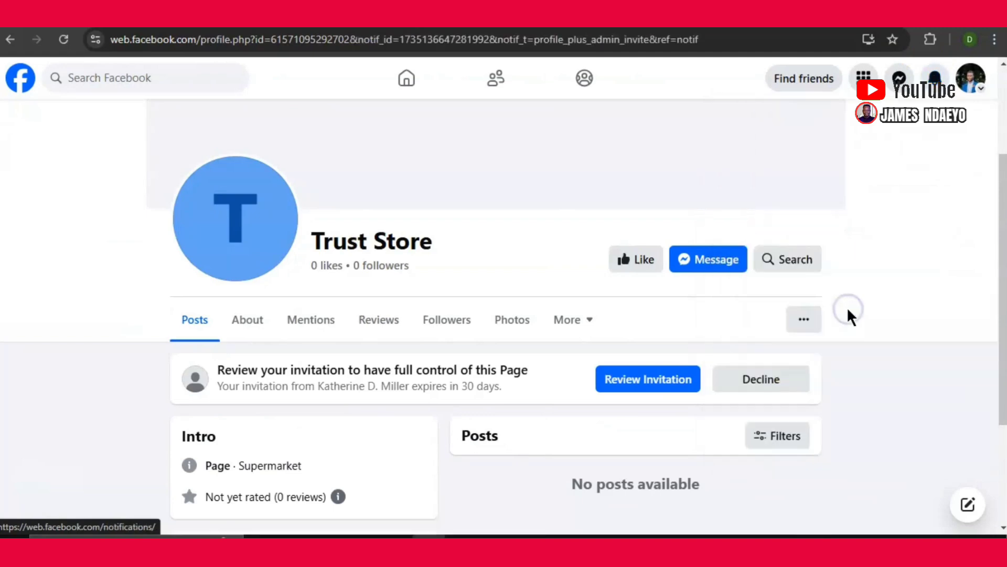
scroll(818, 320, "down", 2)
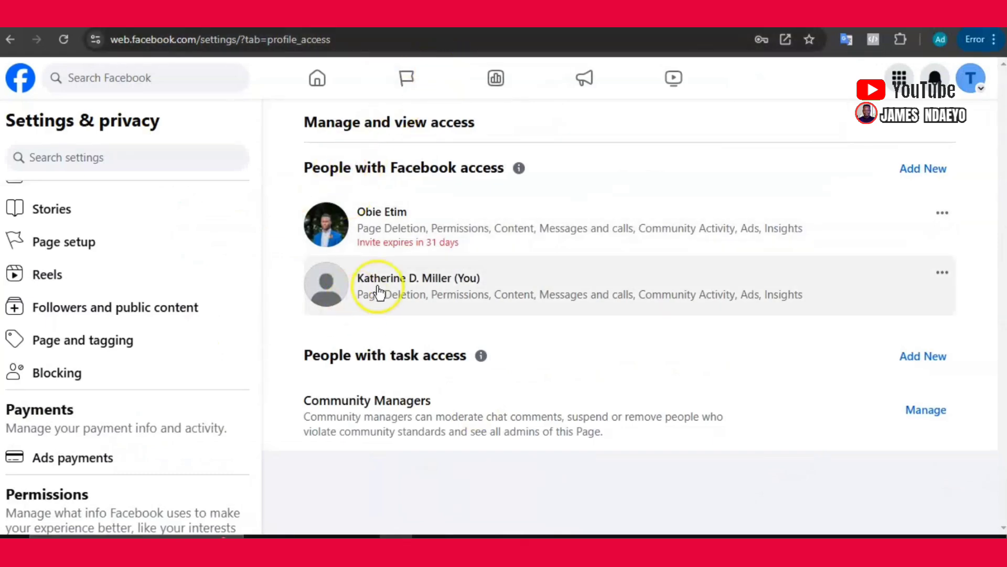
left_click(330, 80)
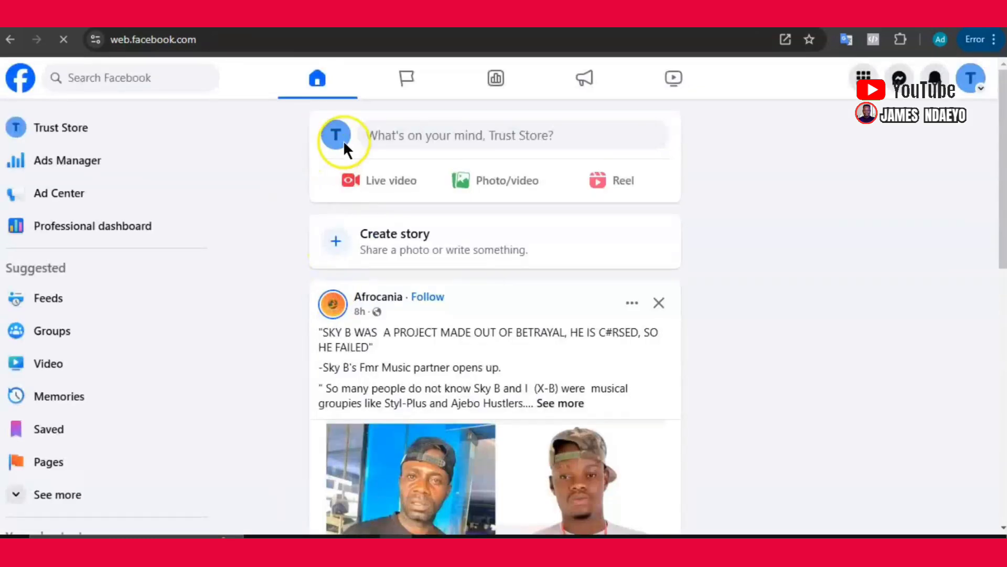
left_click(344, 145)
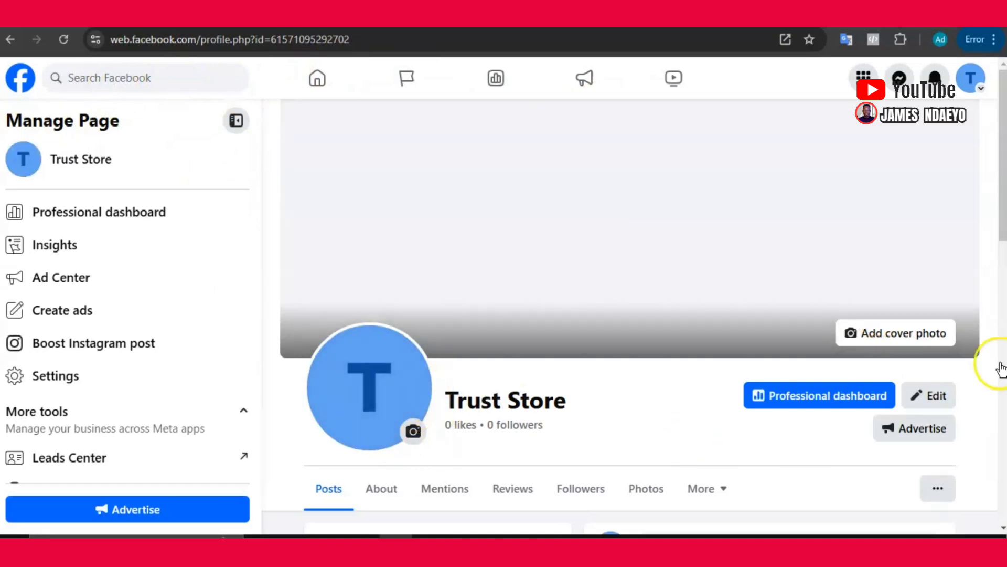
left_click(352, 47)
right_click(314, 42)
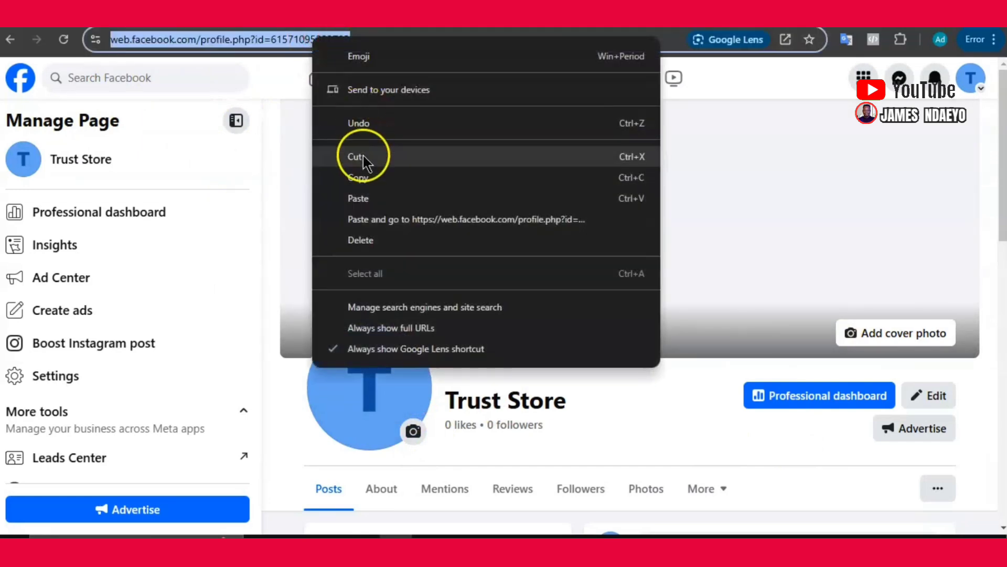
left_click(364, 175)
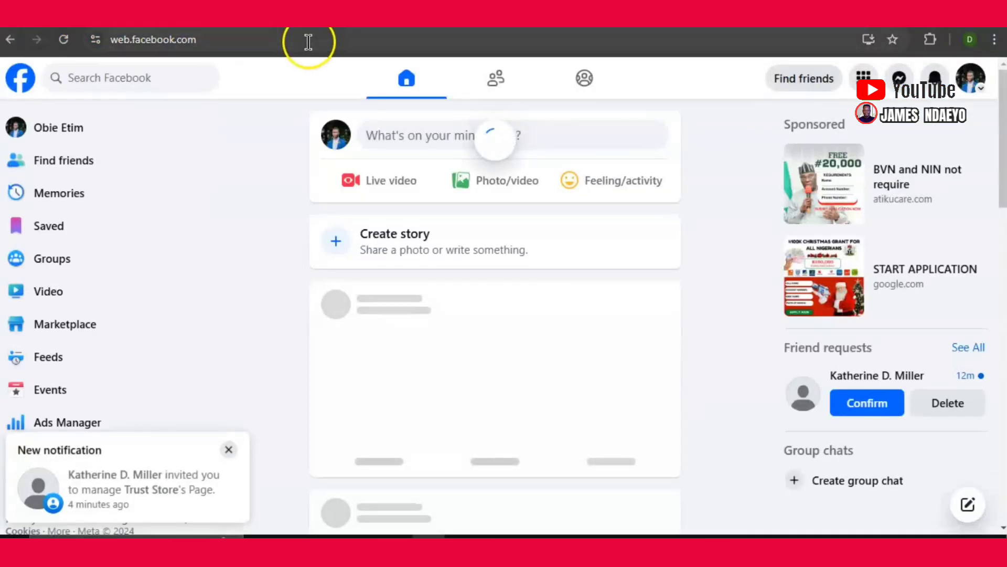
- In the second account's window, load the copied Trust Store Page address and look over the Page for the invitation
left_click(309, 41)
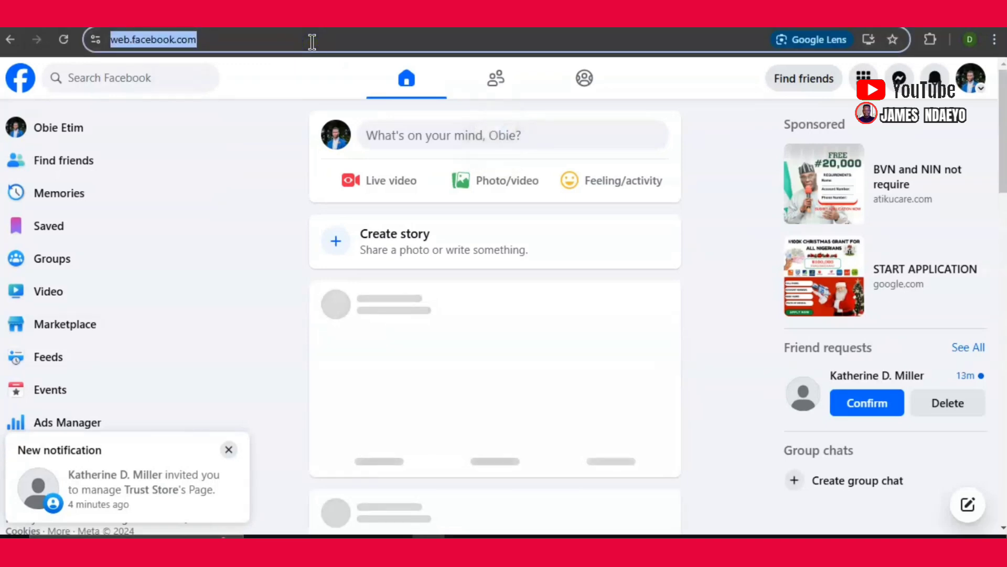
key("ctrl+v")
key("Return")
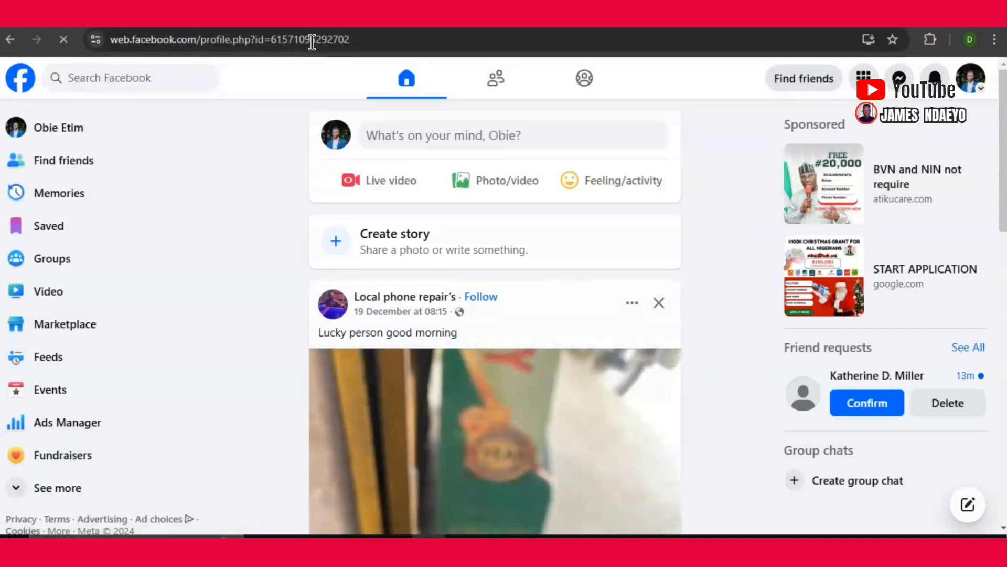
scroll(679, 278, "down", 5)
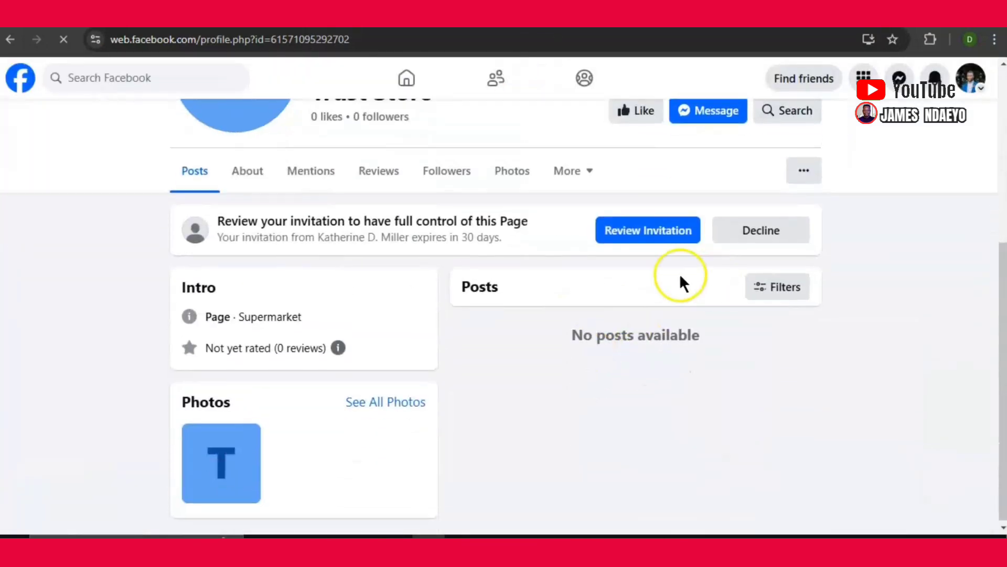
scroll(661, 257, "up", 2)
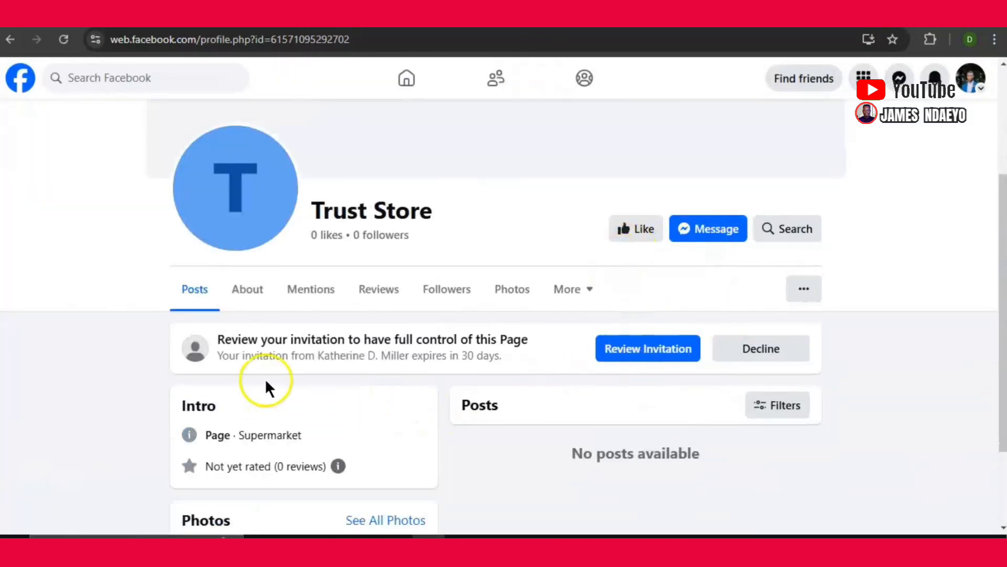
scroll(710, 304, "up", 3)
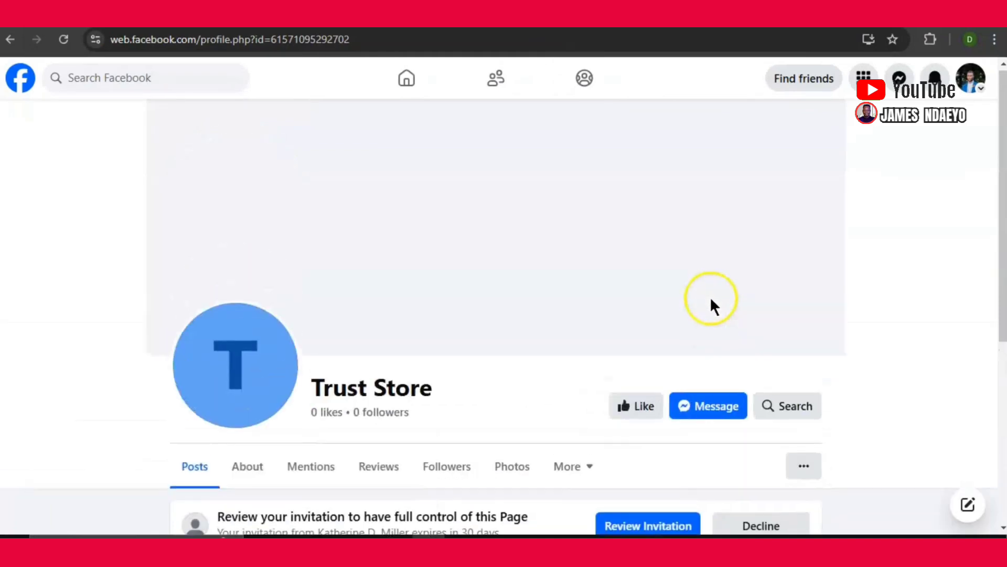
- Open the invitation for full control of the Trust Store Page and read through the permissions it grants
scroll(710, 299, "down", 6)
left_click(648, 215)
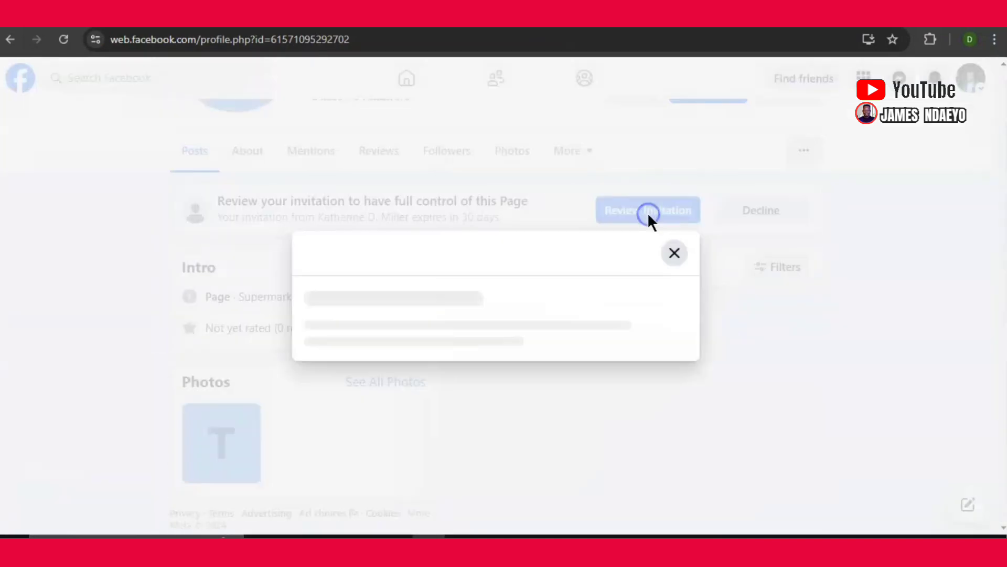
scroll(554, 306, "down", 2)
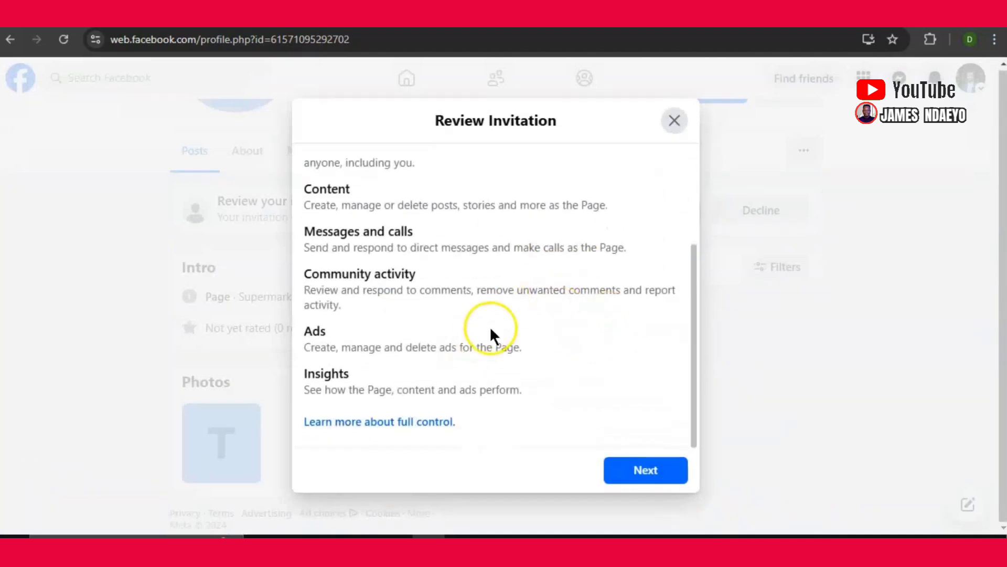
scroll(489, 328, "up", 3)
scroll(499, 322, "down", 3)
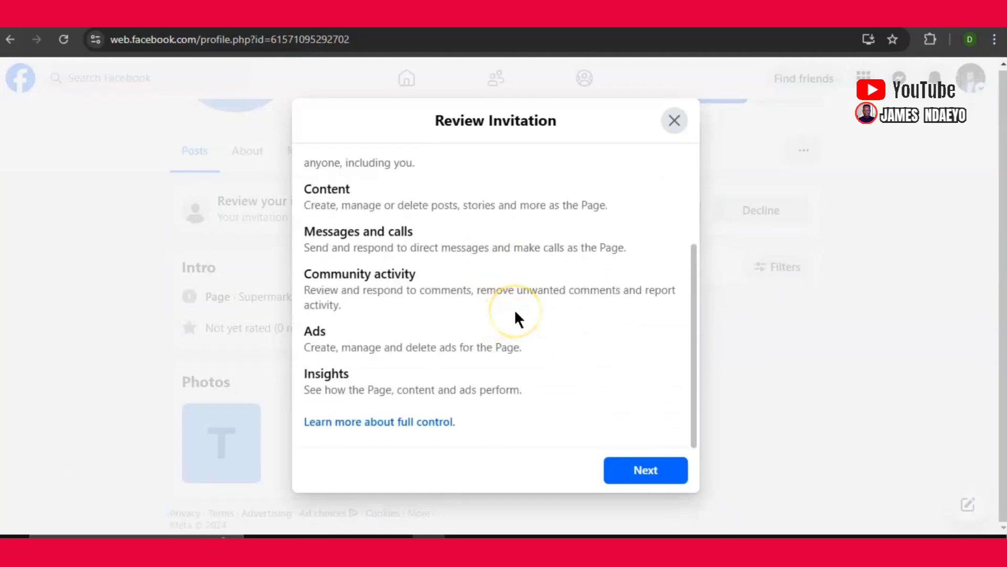
scroll(546, 328, "up", 1)
scroll(582, 367, "down", 1)
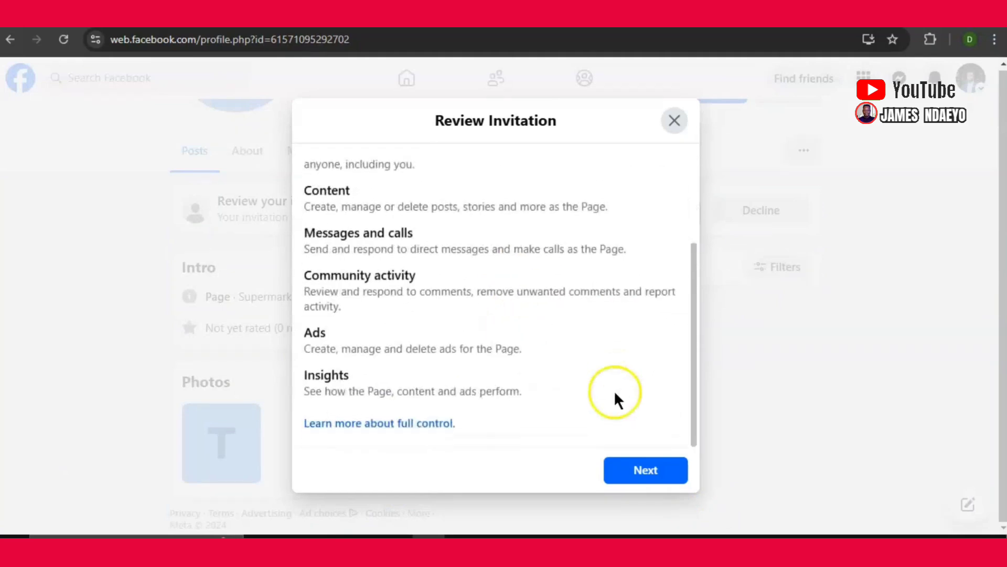
scroll(583, 254, "up", 2)
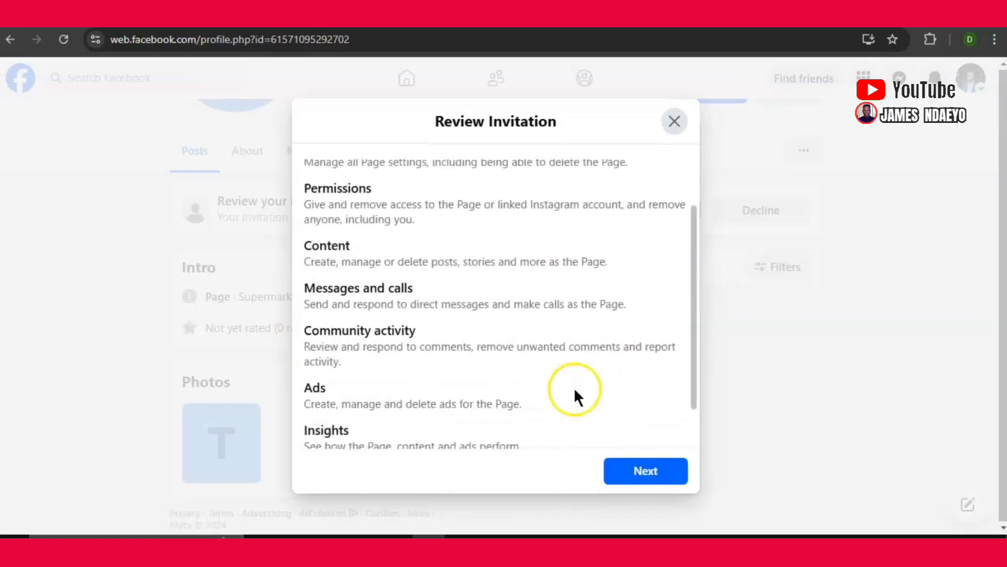
scroll(576, 396, "down", 2)
- Continue through the invitation review and accept full control of the Trust Store Page
left_click(647, 473)
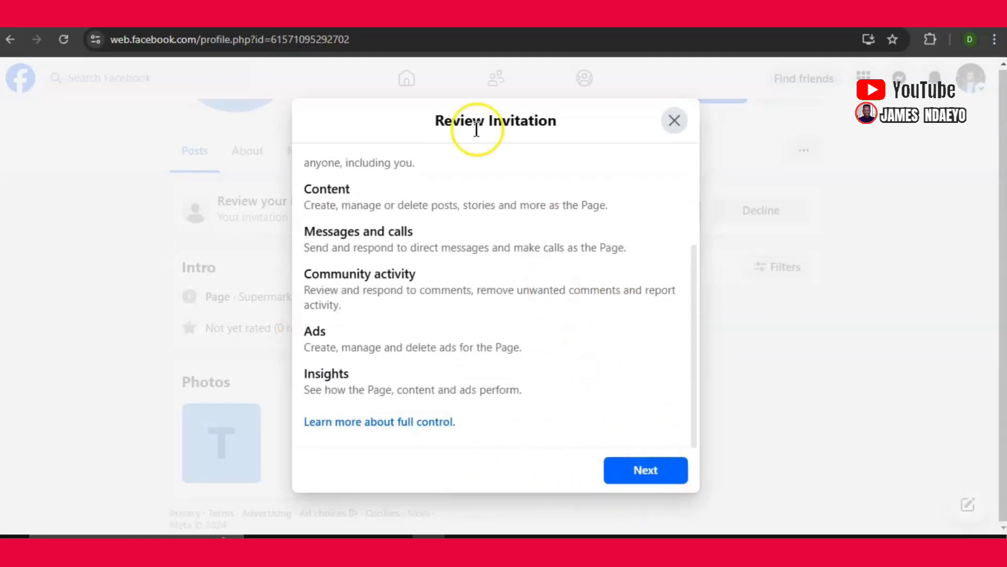
scroll(627, 397, "down", 3)
left_click(662, 471)
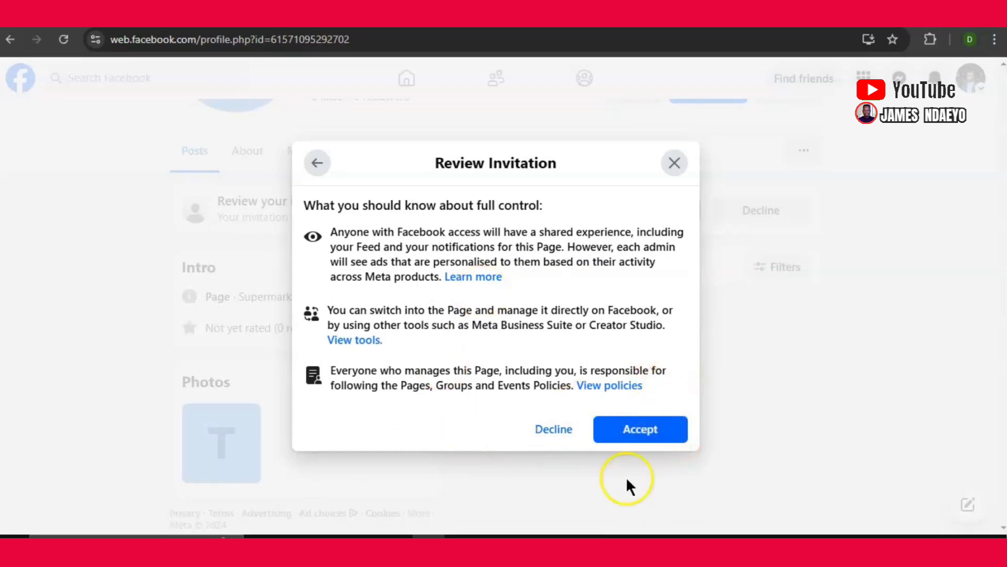
left_click(651, 437)
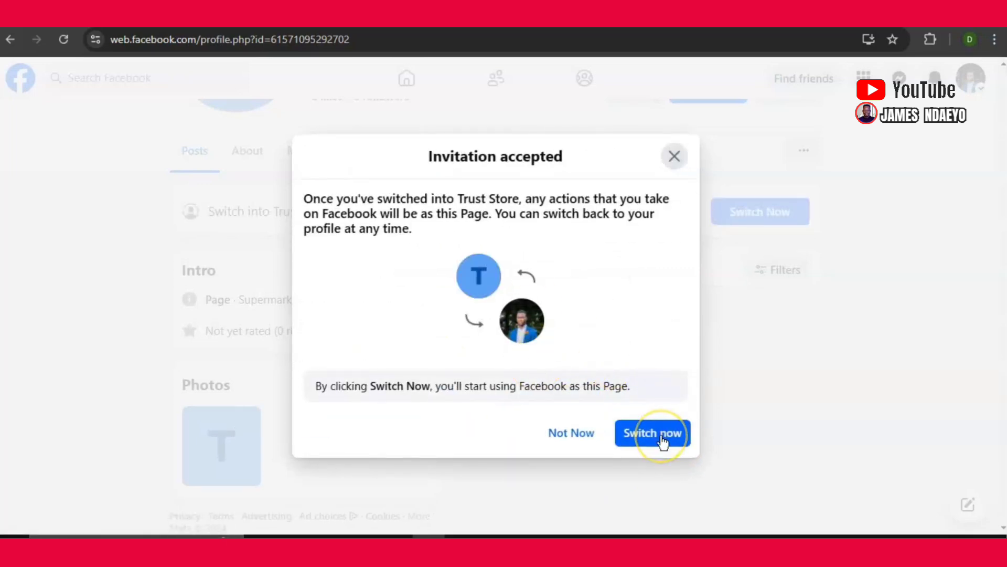
- Reload the Trust Store Page address and load Facebook's main site in the second account's window
left_click(329, 39)
key("Return")
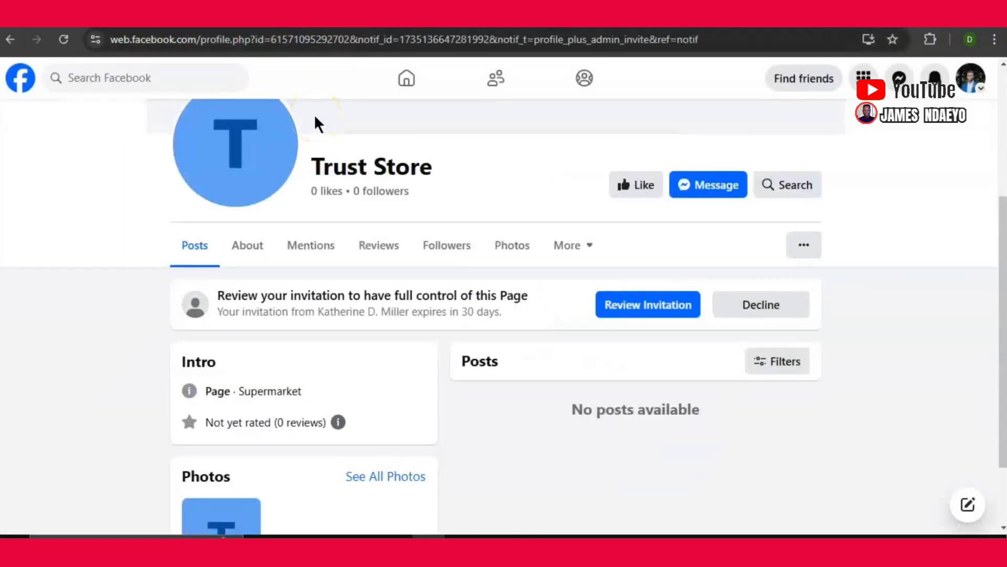
left_click(434, 40)
type("fa")
key("Return")
left_click(265, 222)
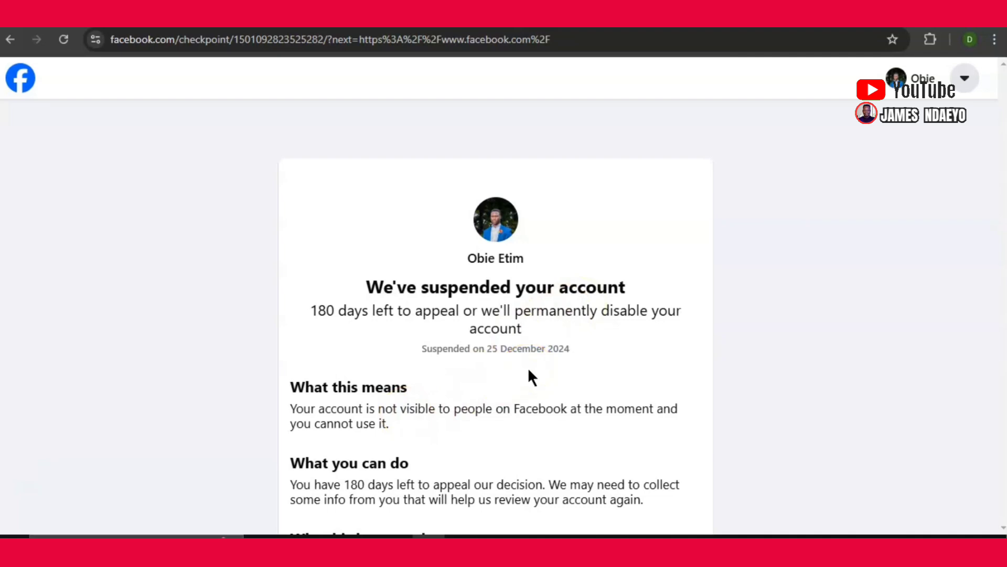
- Read through the second account's suspension notice, including its meaning, the reason given and the appeal option
scroll(529, 295, "down", 2)
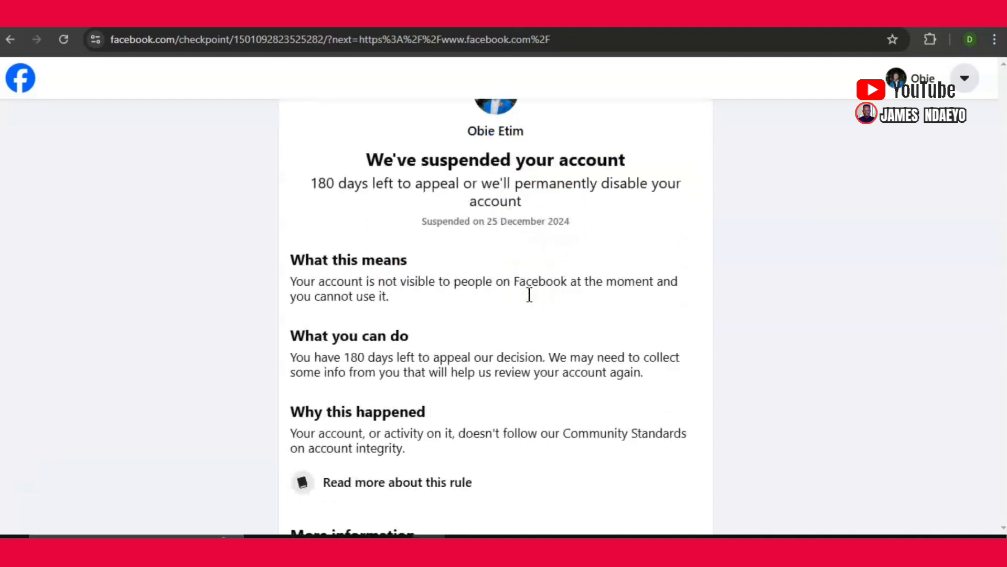
scroll(529, 294, "down", 2)
scroll(530, 295, "up", 3)
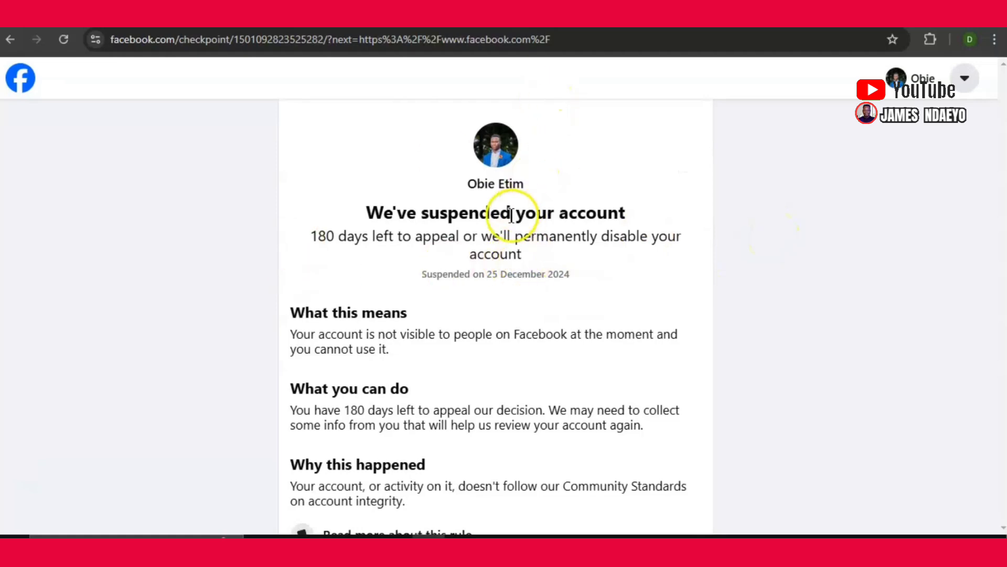
scroll(527, 217, "up", 1)
scroll(527, 215, "down", 4)
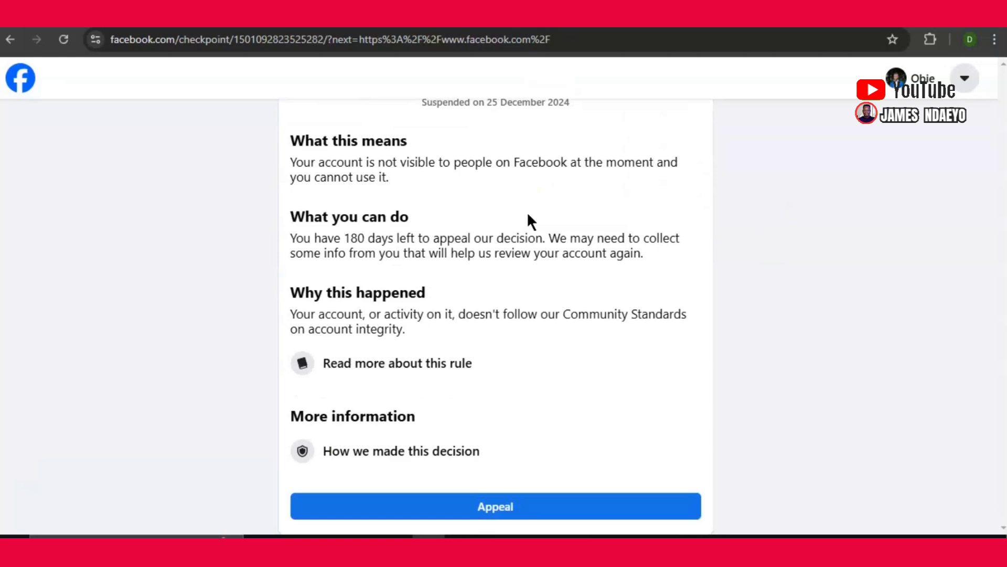
scroll(664, 173, "up", 5)
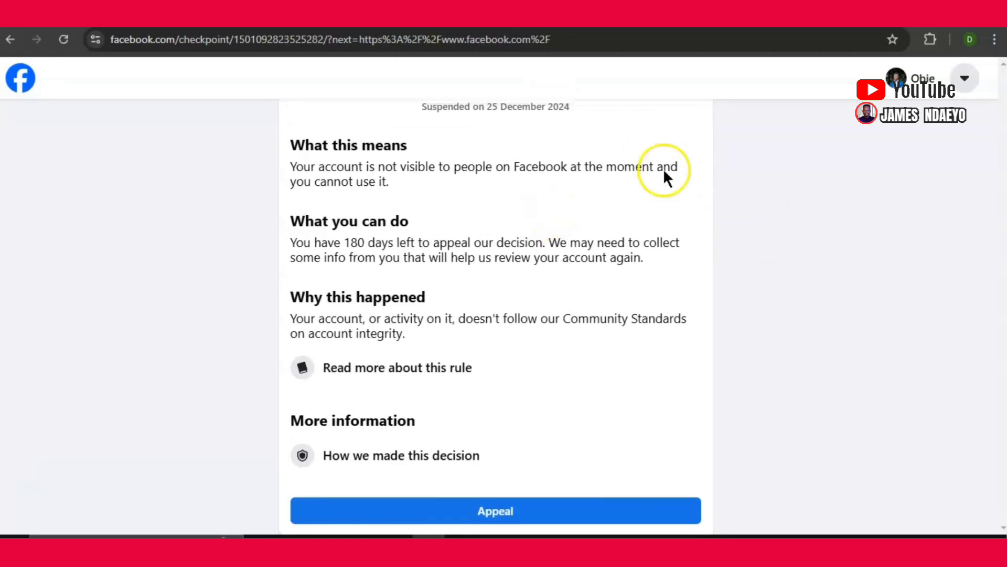